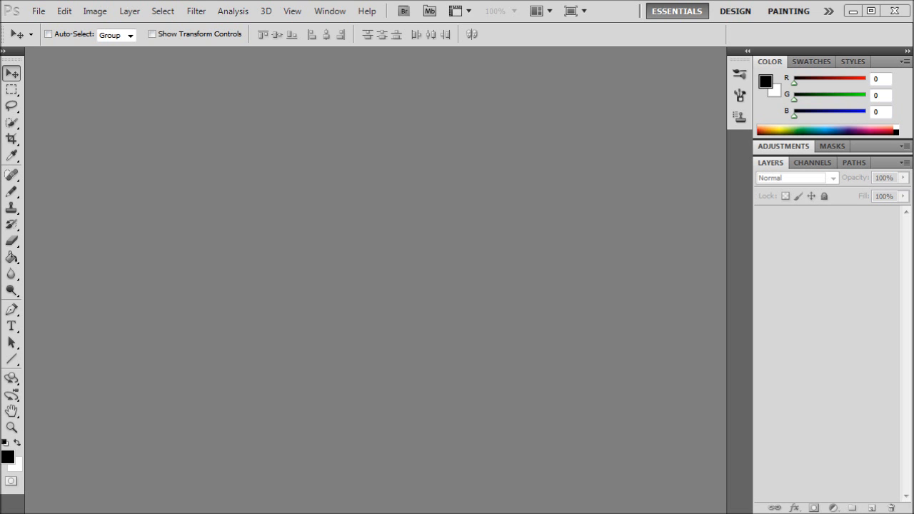
# Step: Create a new 750 × 410 pixel RGB document with a resolution of 350 pixels/inch and a white background
pyautogui.click(39, 12)
pyautogui.click(54, 25)
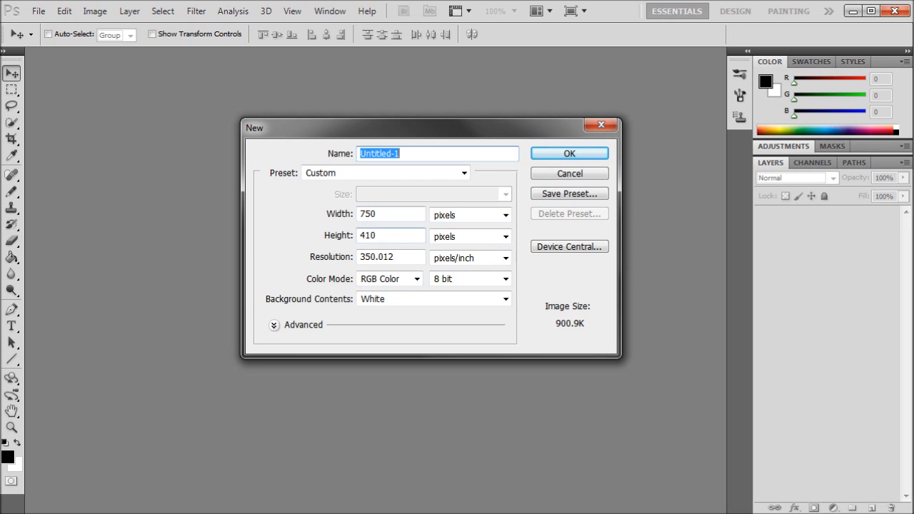
pyautogui.press('Tab')
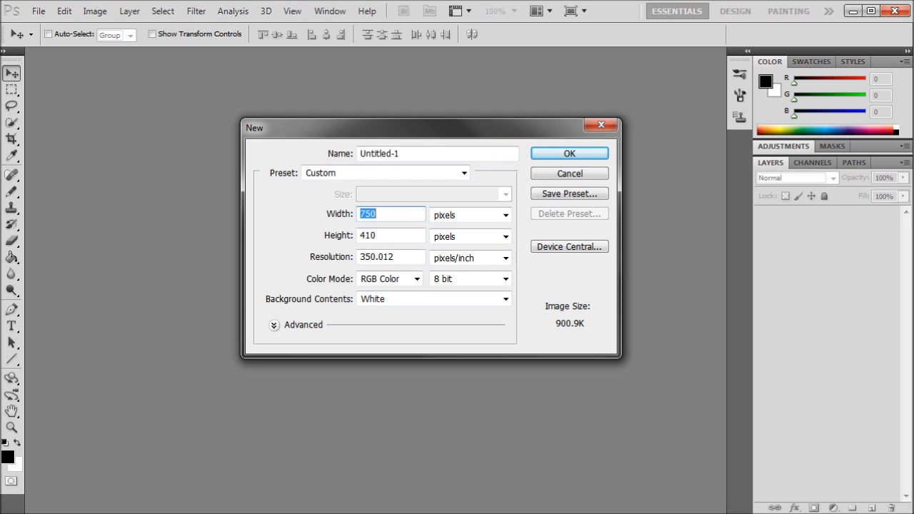
pyautogui.press('Tab')
pyautogui.click(384, 236)
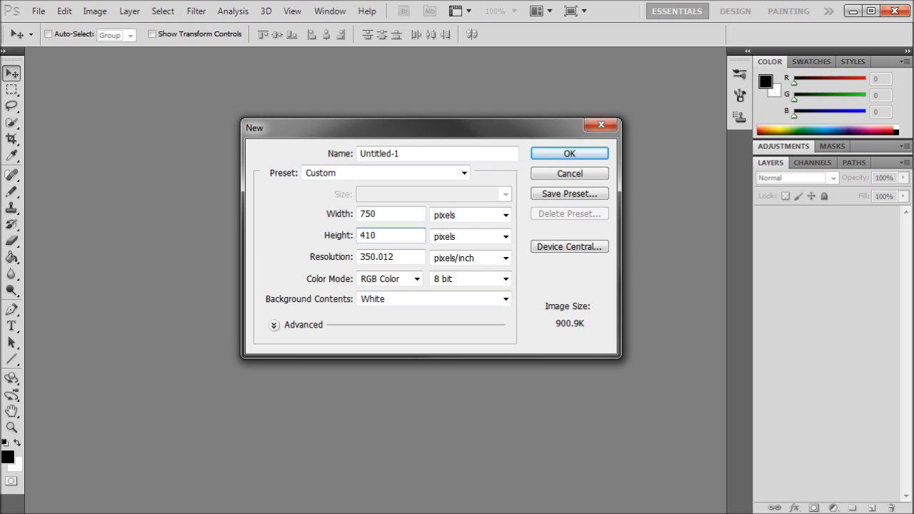
pyautogui.click(384, 257)
pyautogui.doubleClick(384, 258)
pyautogui.click(384, 257)
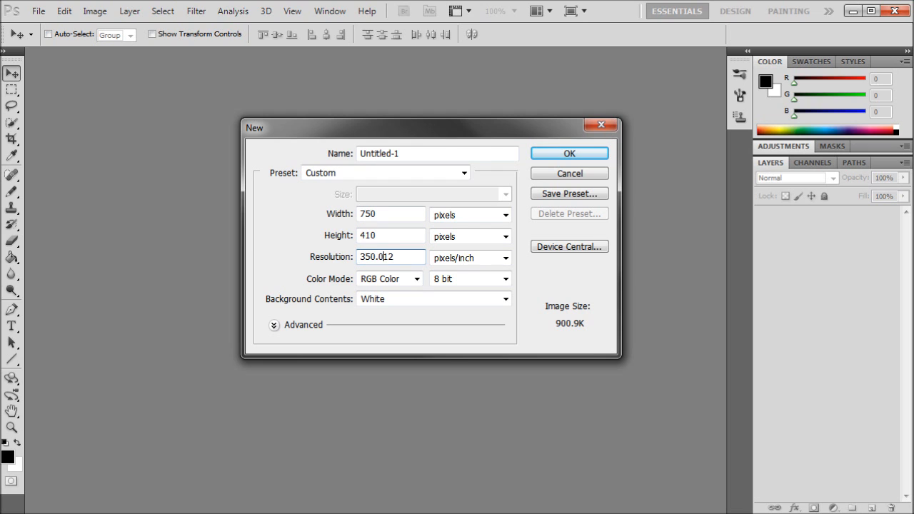
pyautogui.press('Delete')
pyautogui.press('Delete')
pyautogui.press('BackSpace')
pyautogui.press('BackSpace')
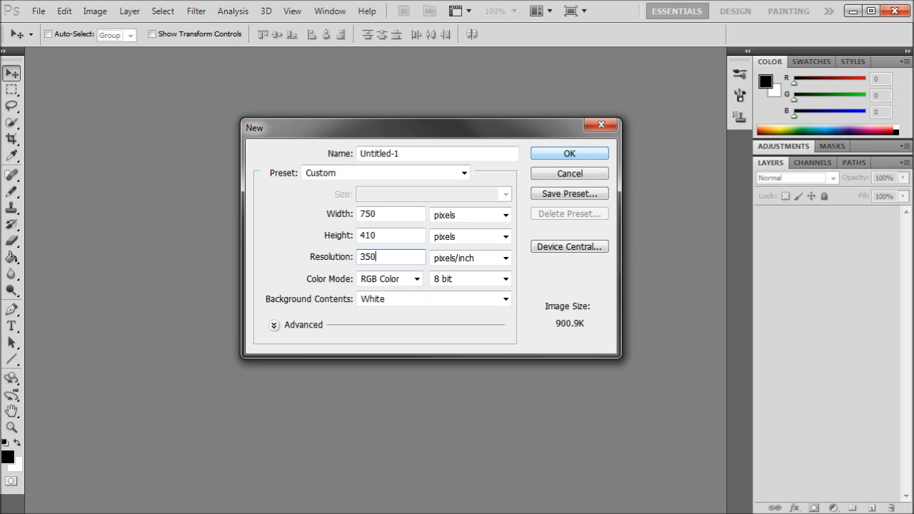
pyautogui.press('Return')
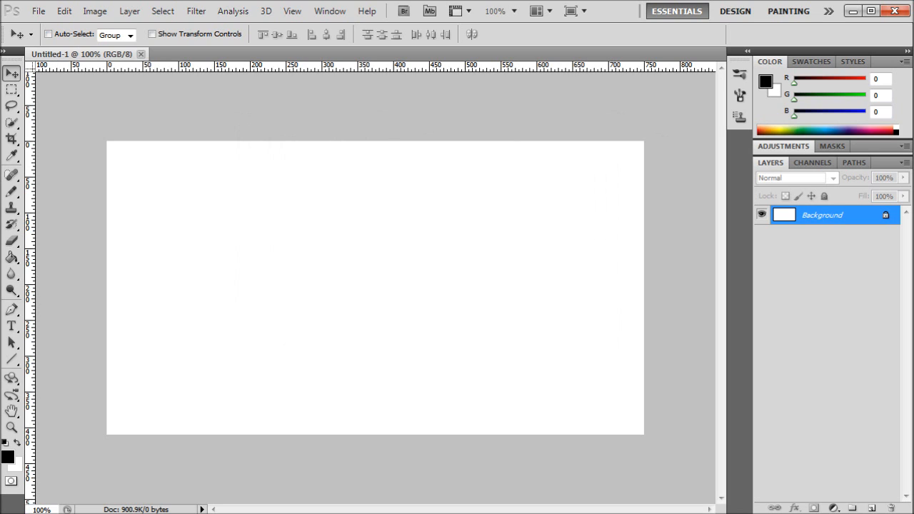
# Step: Fill the background with black using the Paint Bucket and activate the Rounded Rectangle tool
pyautogui.click(12, 257)
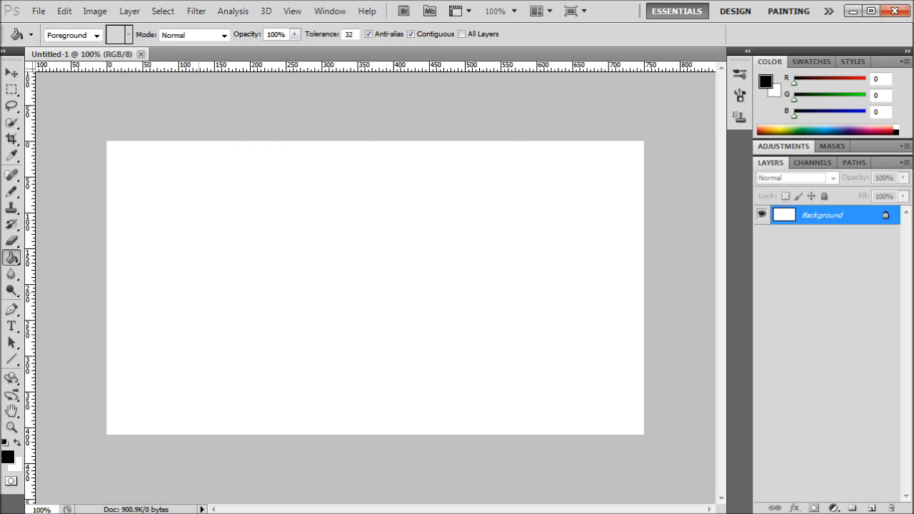
pyautogui.click(322, 286)
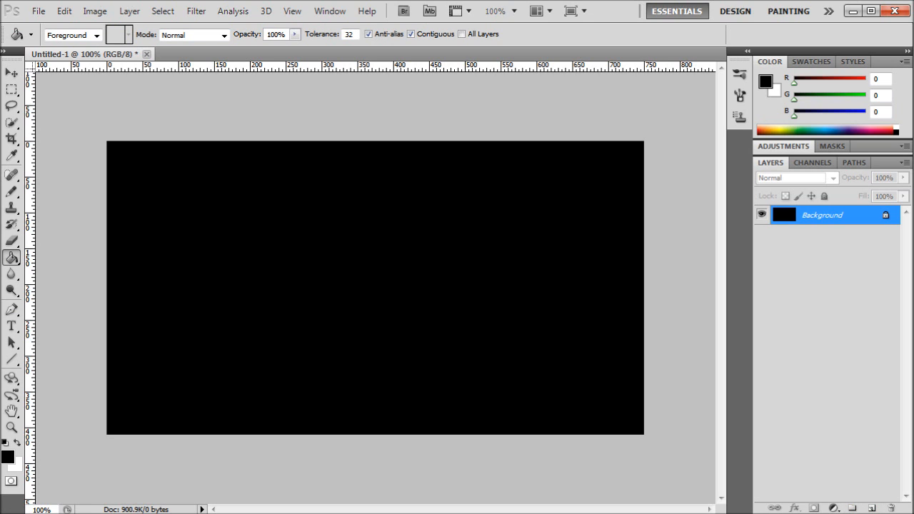
pyautogui.click(12, 359)
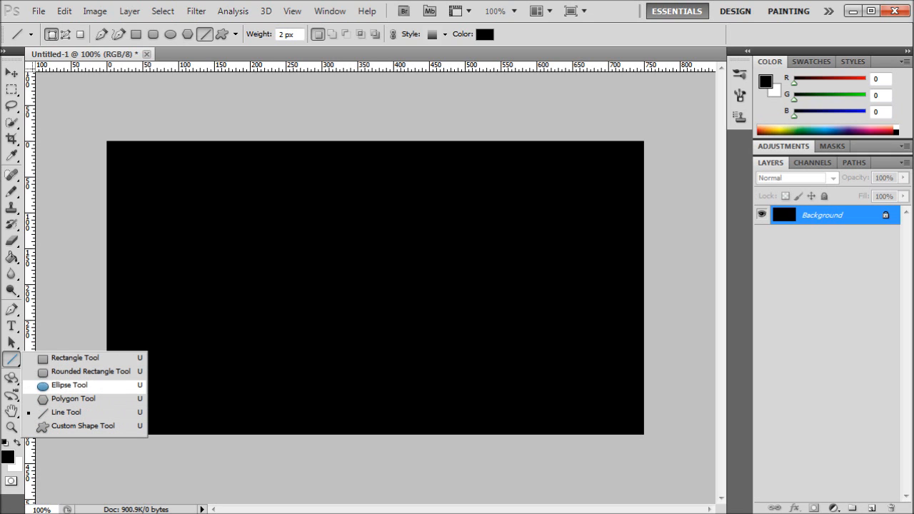
pyautogui.click(91, 372)
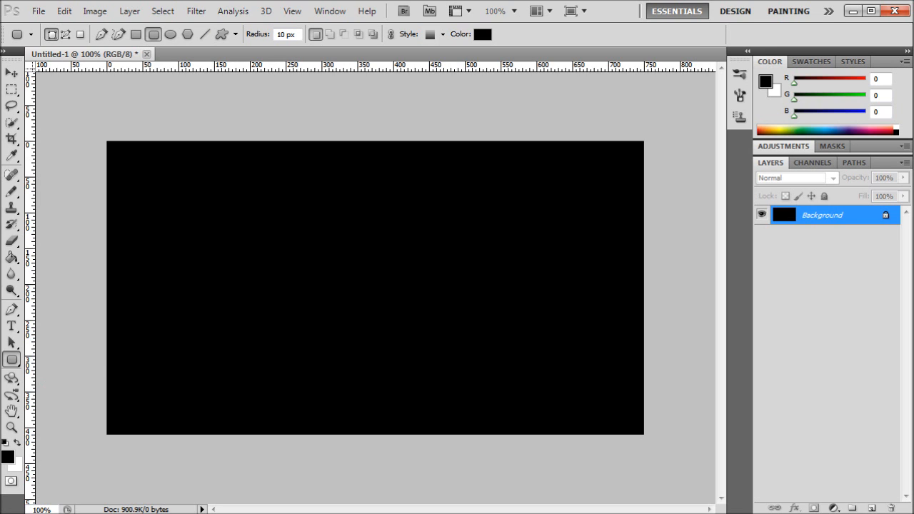
pyautogui.hotkey('ctrl', 'r')
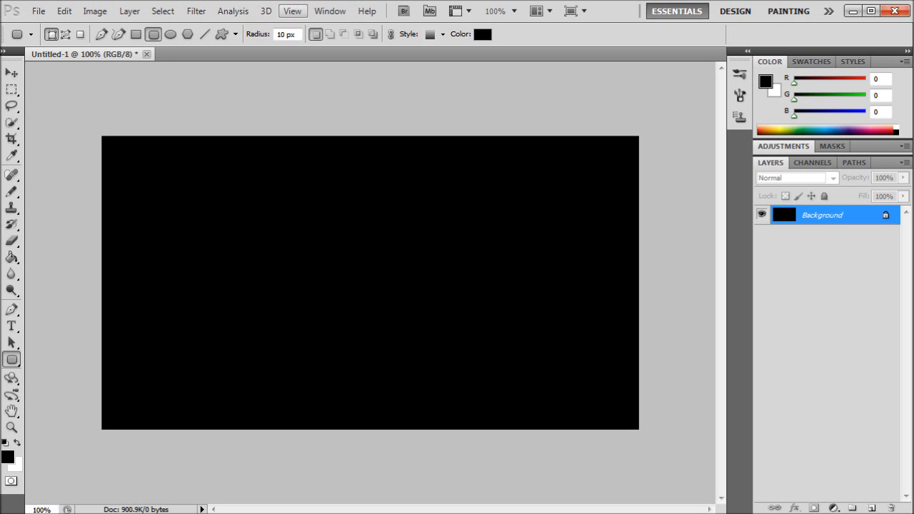
pyautogui.click(292, 10)
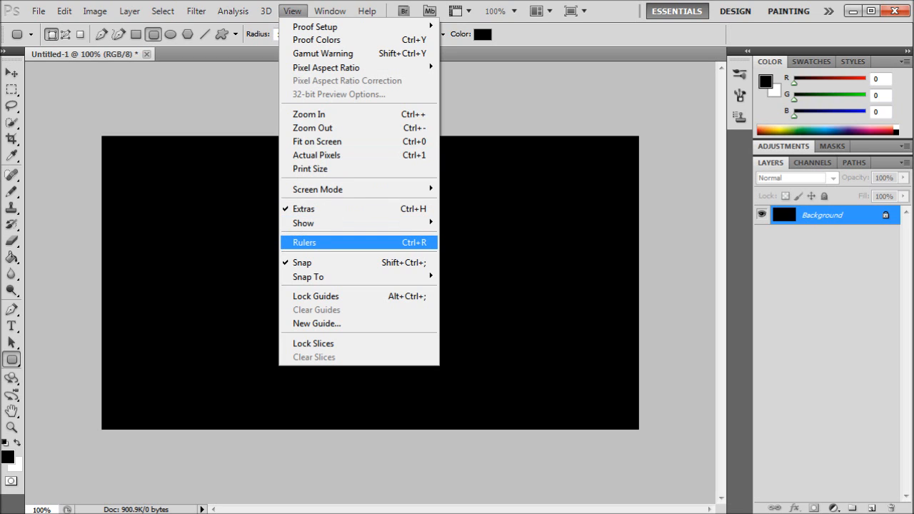
pyautogui.press('Escape')
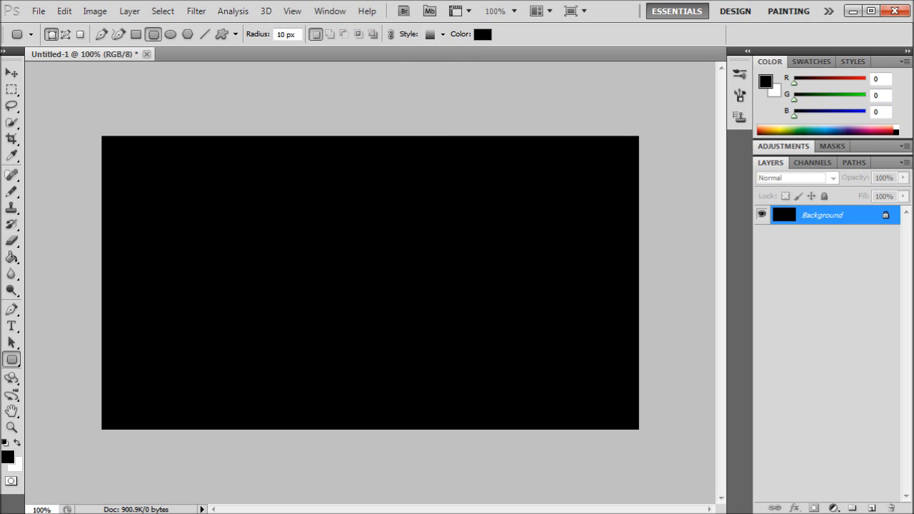
pyautogui.hotkey('ctrl', 'r')
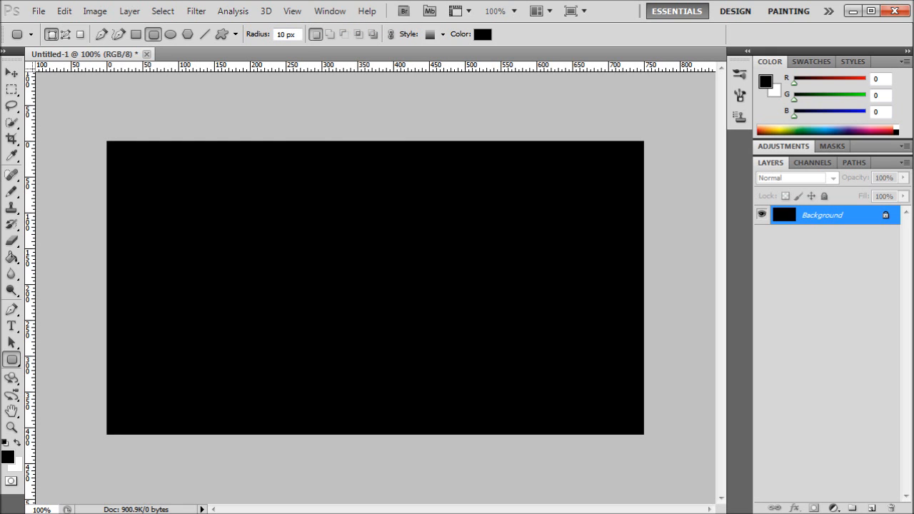
# Step: Place guides along all four canvas edges and vertical guides at 250 and 500 pixels to divide the canvas into thirds
pyautogui.moveTo(197, 68); pyautogui.dragTo(197, 142)
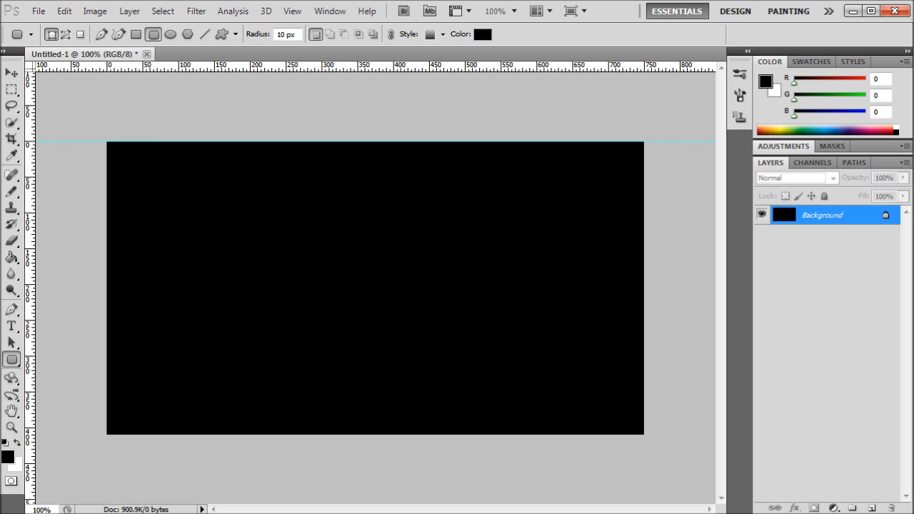
pyautogui.moveTo(30, 303); pyautogui.dragTo(645, 303)
pyautogui.moveTo(383, 66); pyautogui.dragTo(379, 435)
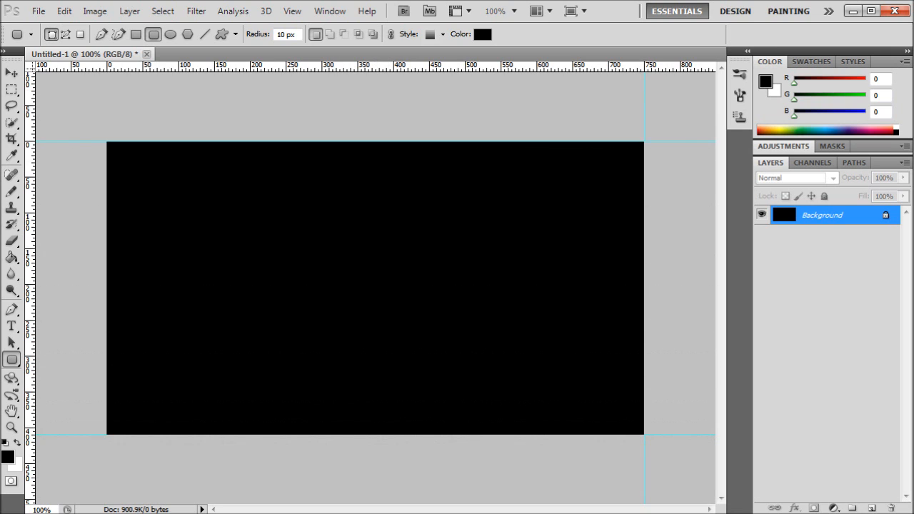
pyautogui.moveTo(30, 286); pyautogui.dragTo(107, 286)
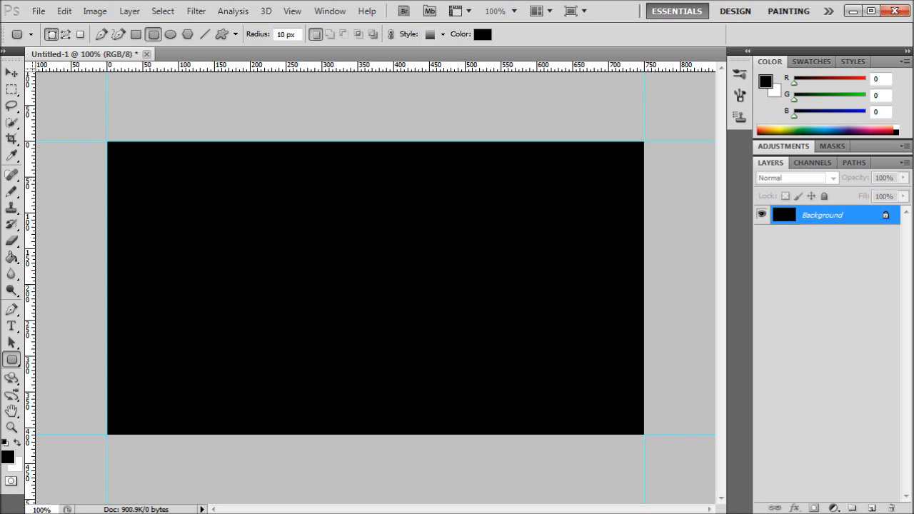
pyautogui.moveTo(30, 179)
pyautogui.mouseDown()
pyautogui.moveTo(324, 179)
pyautogui.moveTo(286, 179)
pyautogui.mouseUp()
pyautogui.moveTo(30, 285); pyautogui.dragTo(466, 286)
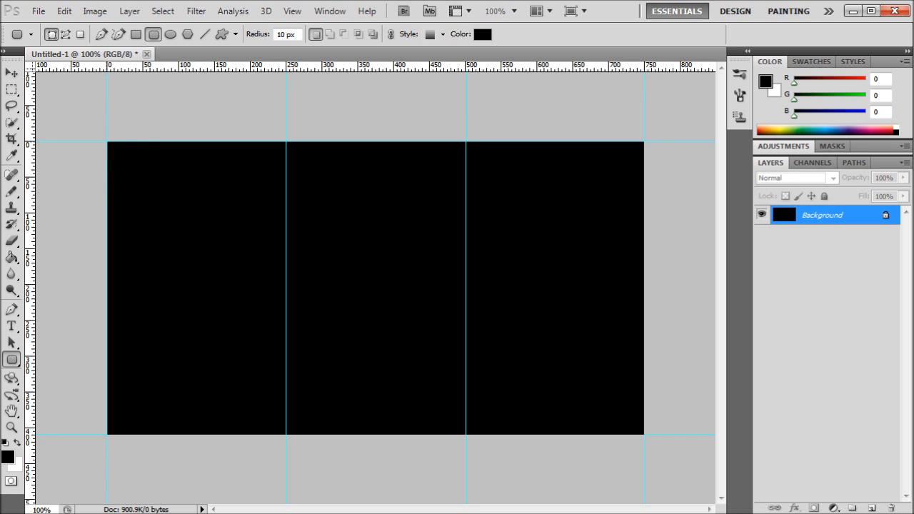
# Step: Try a rounded rectangle with a 10 px radius over the canvas's left third, clear its layer style, and undo the shape
pyautogui.moveTo(107, 141); pyautogui.dragTo(286, 434)
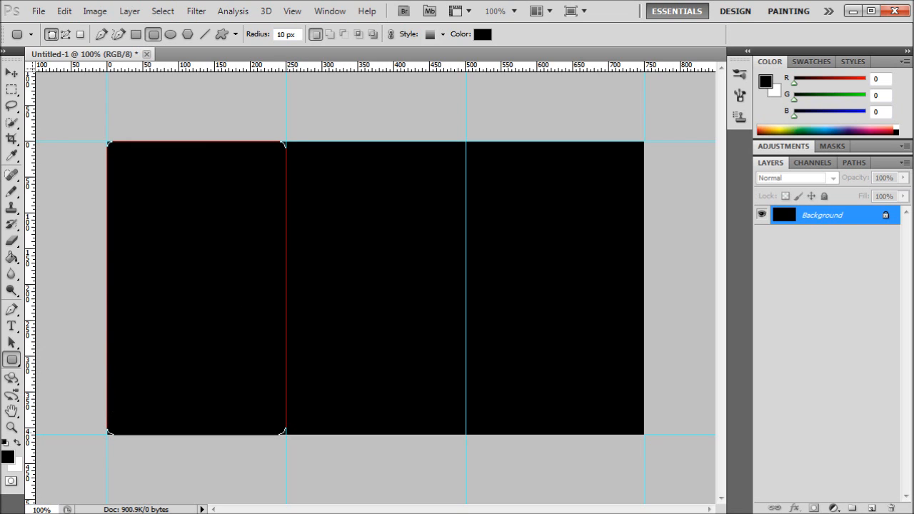
pyautogui.moveTo(286, 434); pyautogui.dragTo(286, 434)
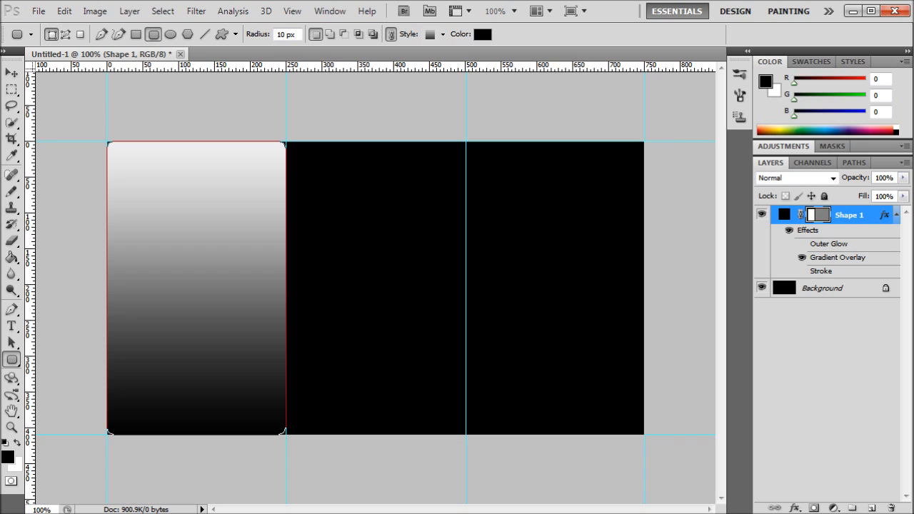
pyautogui.rightClick(810, 234)
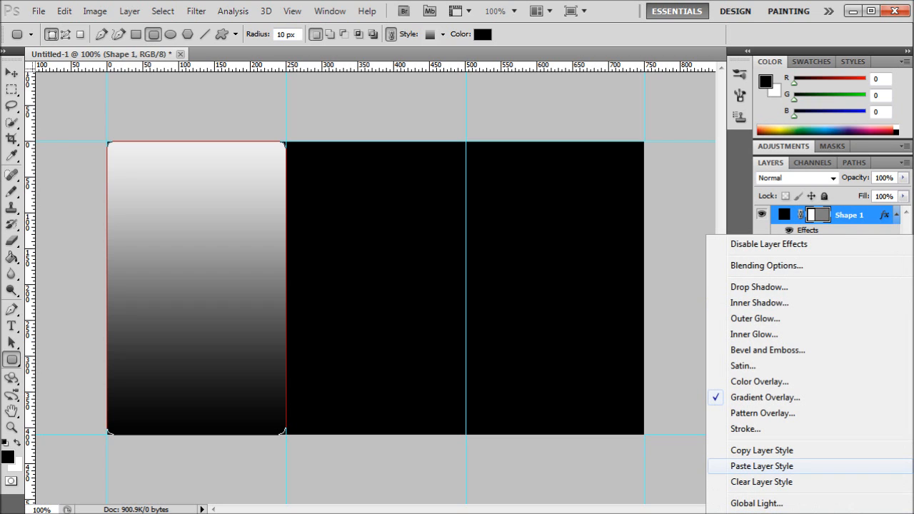
pyautogui.click(762, 482)
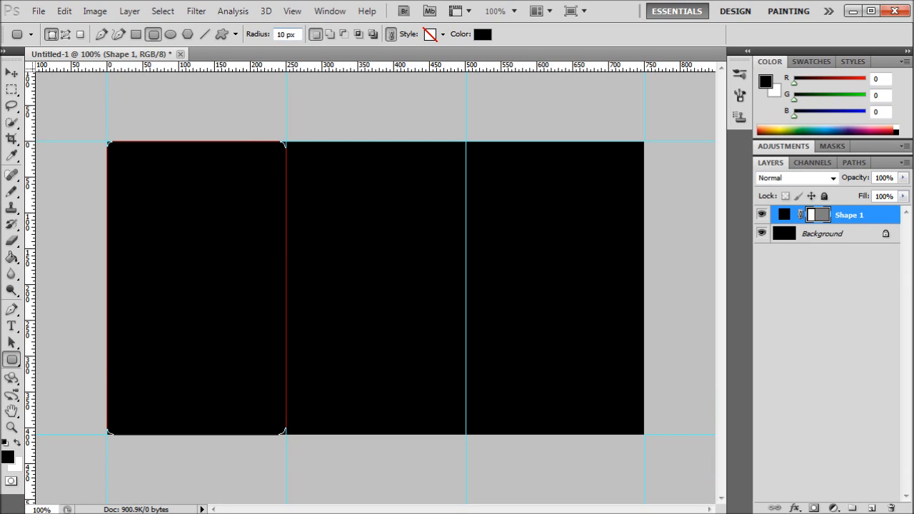
pyautogui.hotkey('ctrl', 'z')
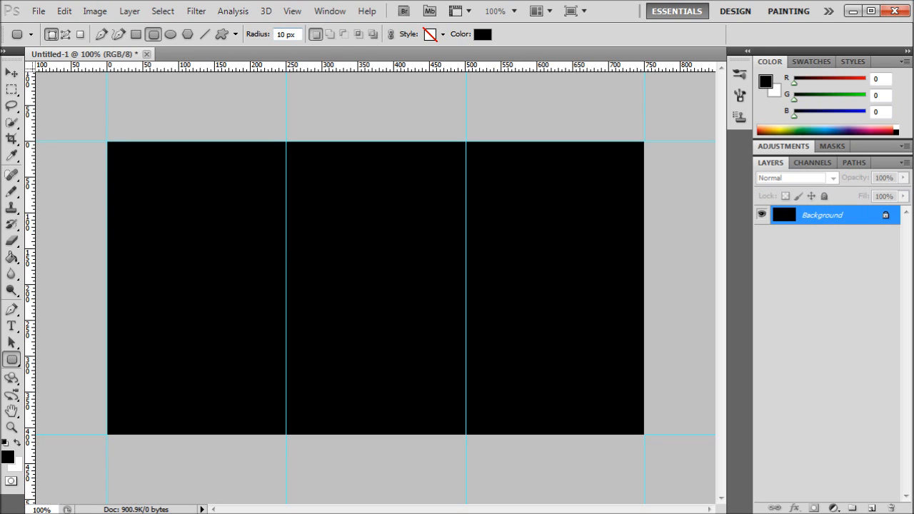
# Step: Draw a black rounded rectangle with a 20 px corner radius that fills the left third between the guides
pyautogui.press('BackSpace')
pyautogui.press('BackSpace')
pyautogui.write('20')
pyautogui.moveTo(107, 141); pyautogui.dragTo(286, 435)
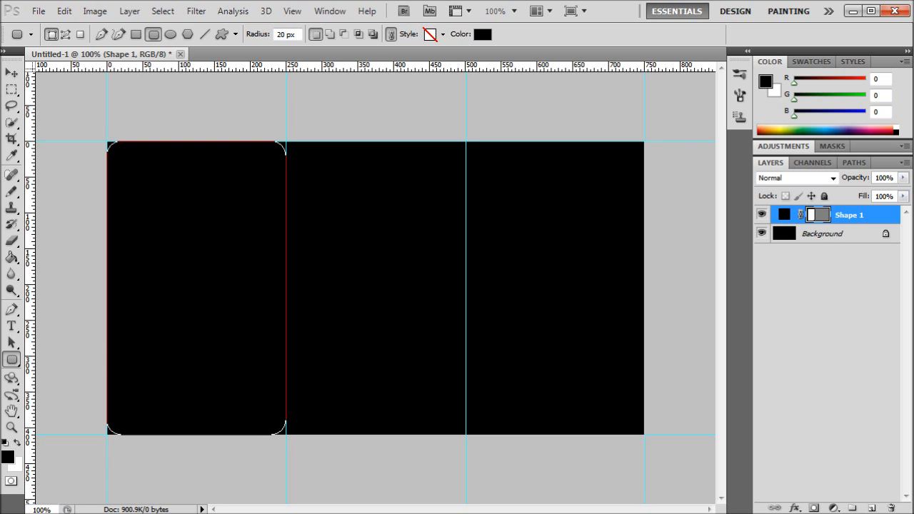
# Step: Add a Gradient Overlay effect to the rounded rectangle's layer
pyautogui.doubleClick(880, 215)
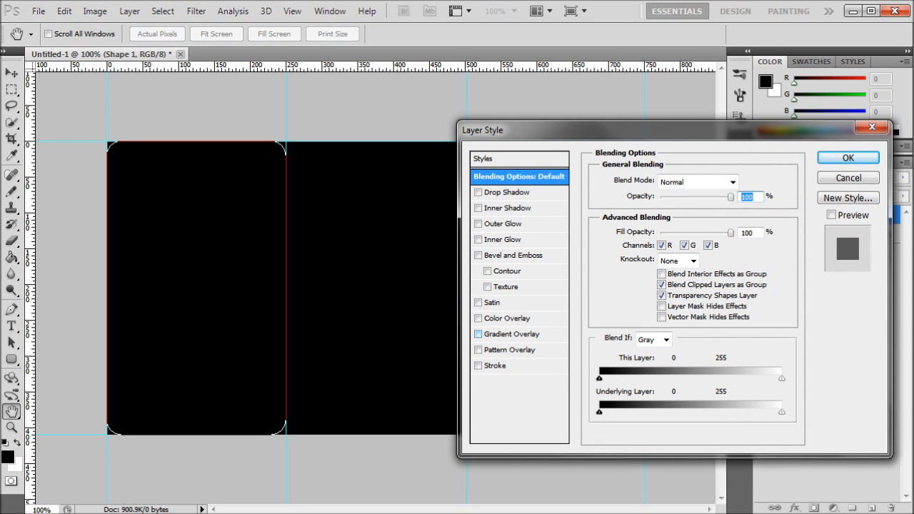
pyautogui.click(478, 335)
pyautogui.click(511, 334)
# Step: Set the overlay gradient's color stop at the 100% location to black
pyautogui.click(685, 212)
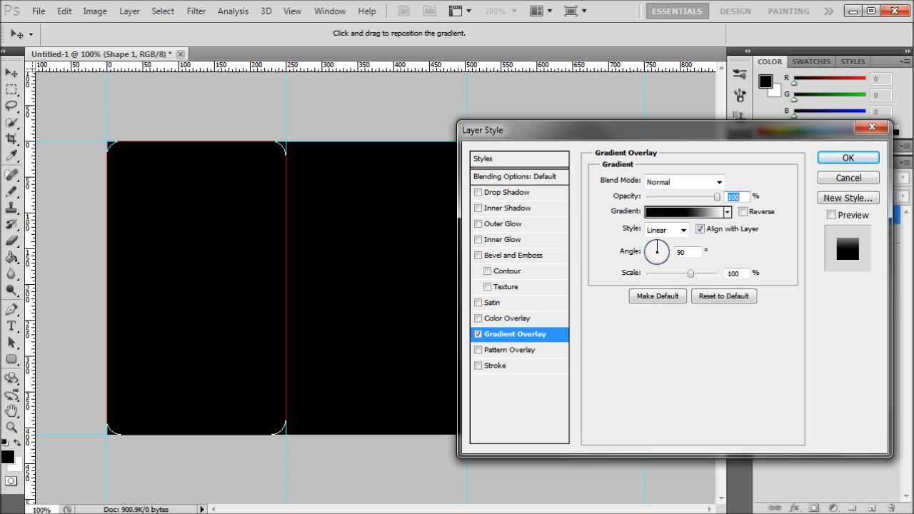
pyautogui.click(728, 212)
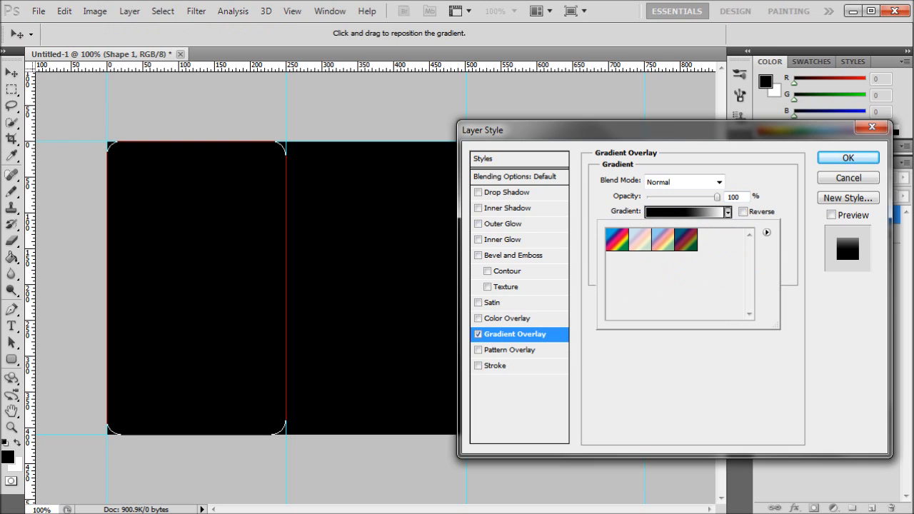
pyautogui.click(685, 212)
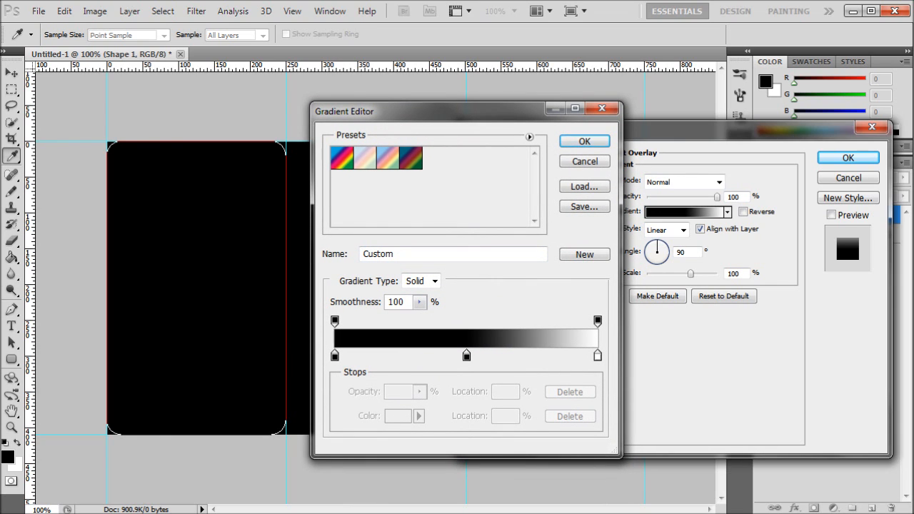
pyautogui.click(598, 356)
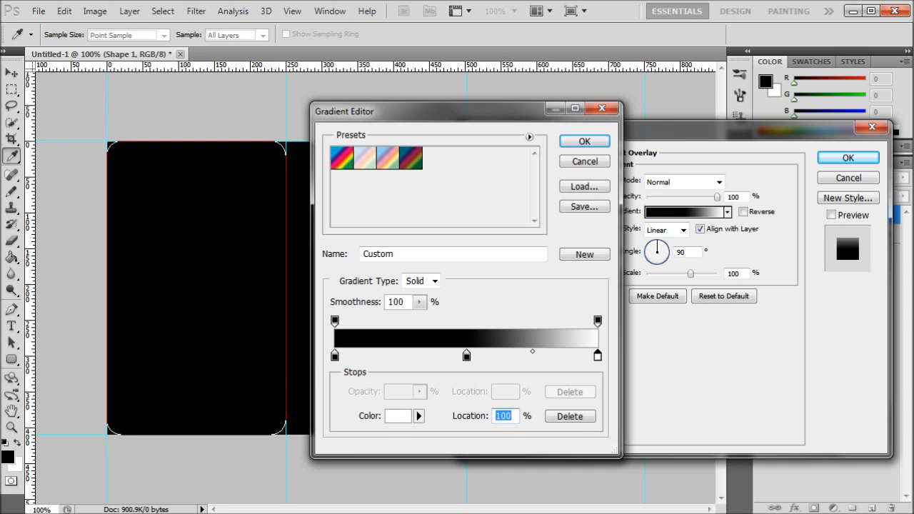
pyautogui.click(398, 416)
pyautogui.moveTo(439, 328); pyautogui.dragTo(455, 338)
pyautogui.click(598, 145)
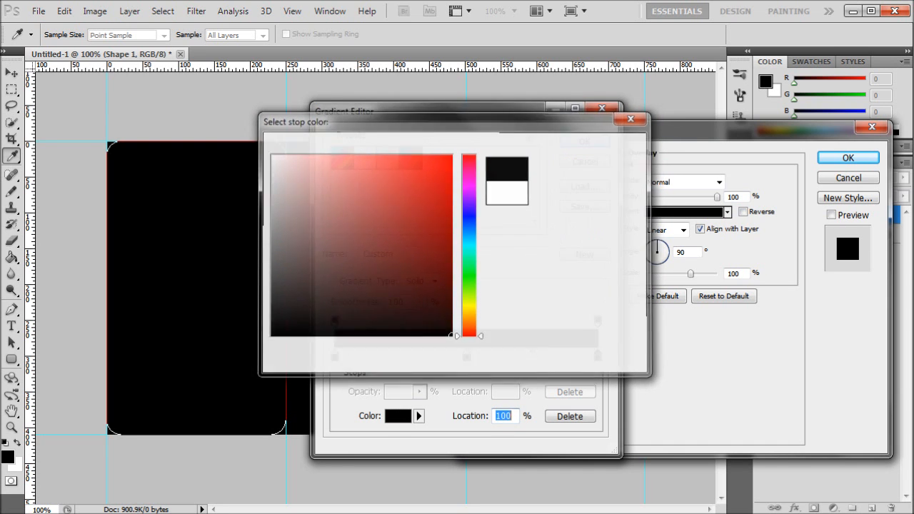
# Step: Set the gradient's middle color stop at 50% to dark gray #444343 and apply the layer style
pyautogui.click(466, 355)
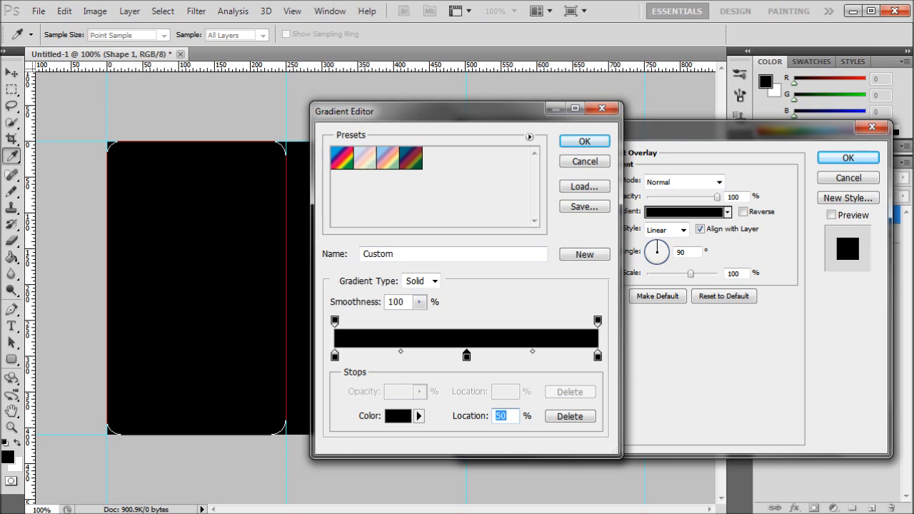
pyautogui.click(398, 417)
pyautogui.moveTo(272, 328); pyautogui.dragTo(271, 287)
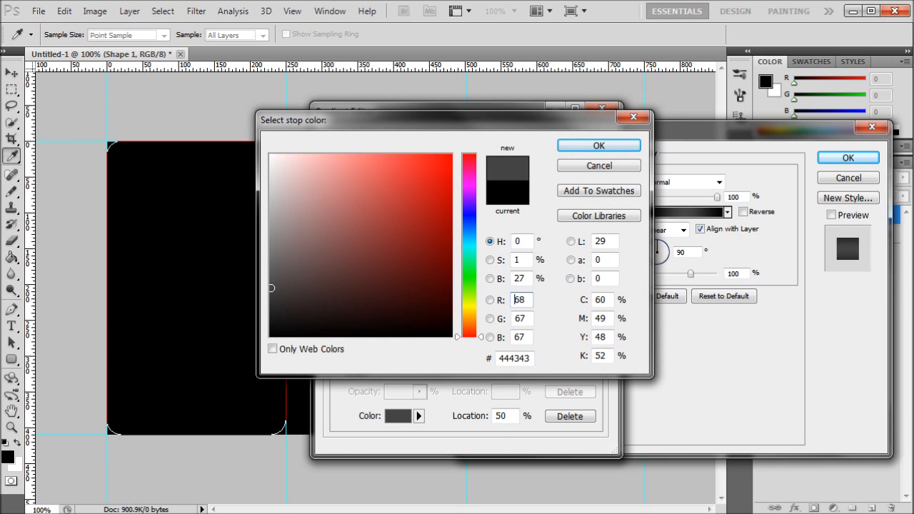
pyautogui.click(599, 146)
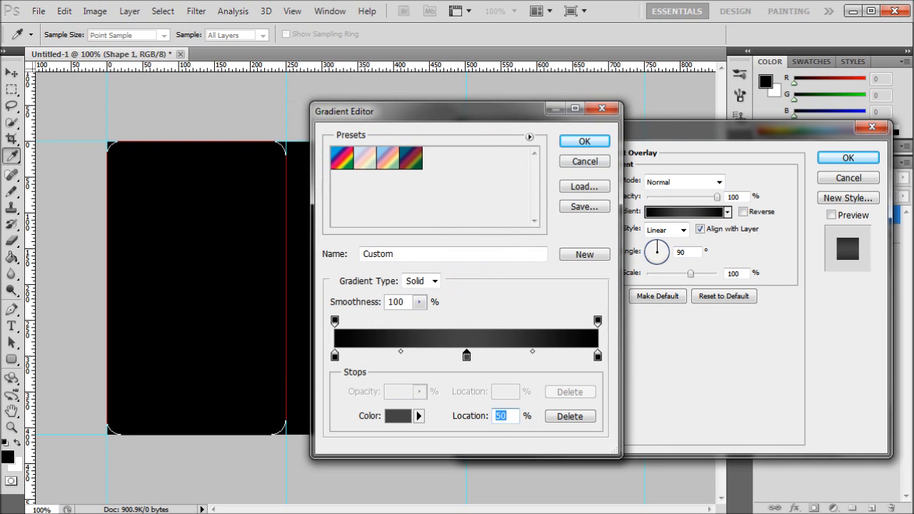
pyautogui.press('Return')
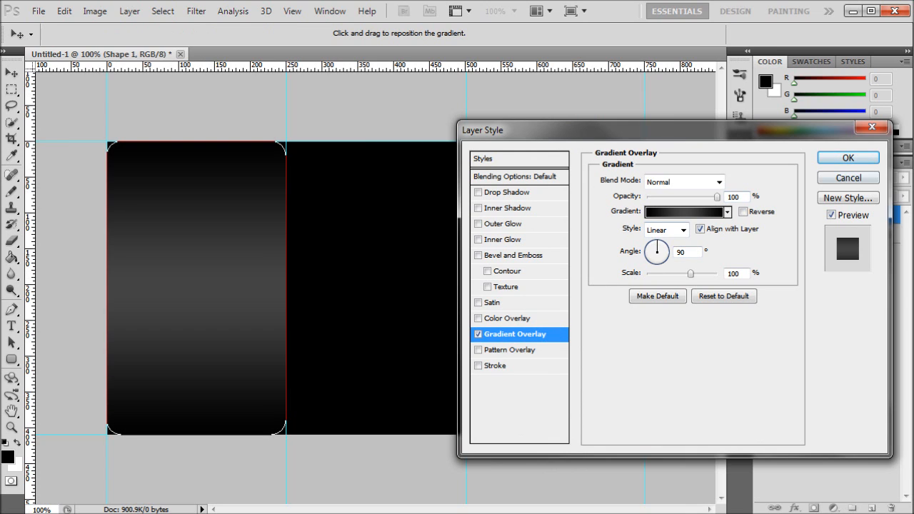
pyautogui.click(848, 158)
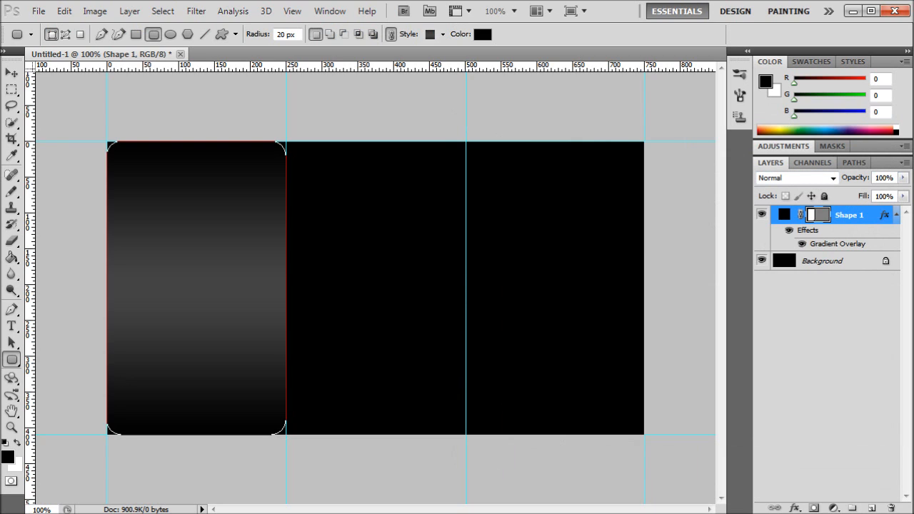
# Step: Put the gradient rectangle's layer into a layer group and name the group Box 1
pyautogui.hotkey('ctrl', 'g')
pyautogui.doubleClick(821, 214)
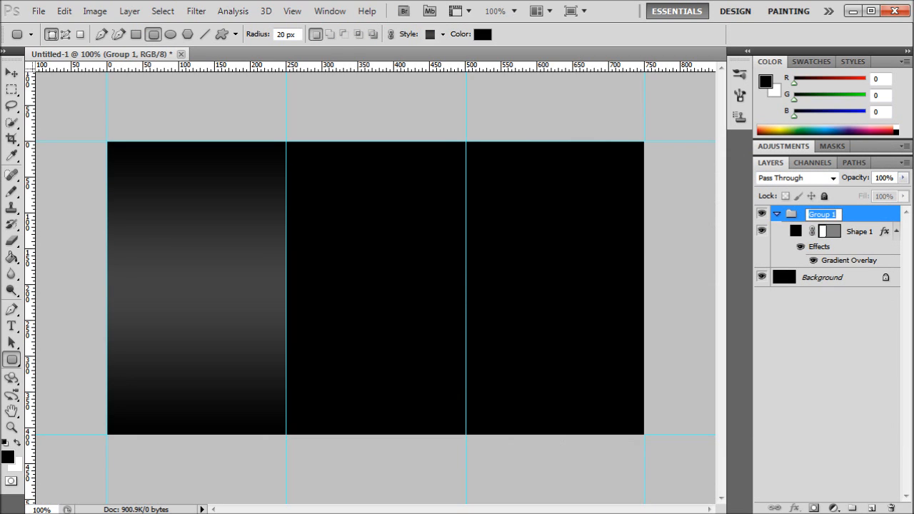
pyautogui.press('BackSpace')
pyautogui.write('Box 1')
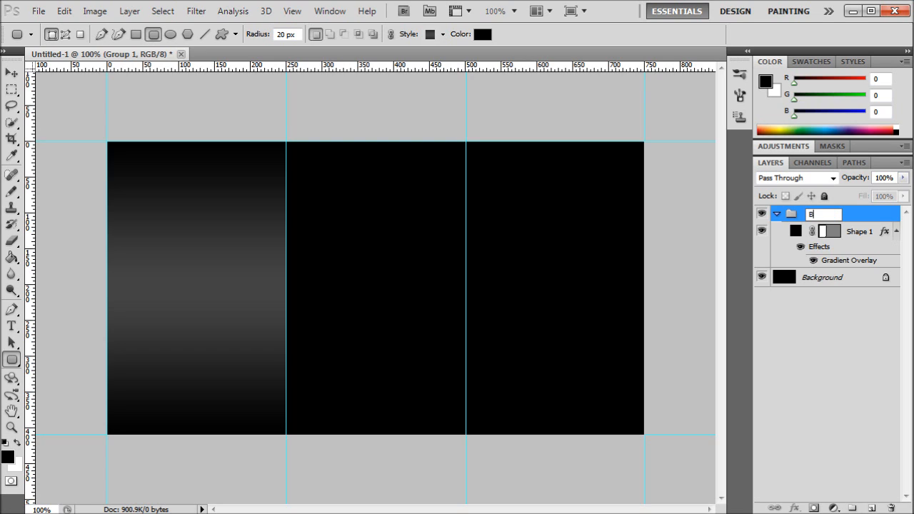
pyautogui.press('Return')
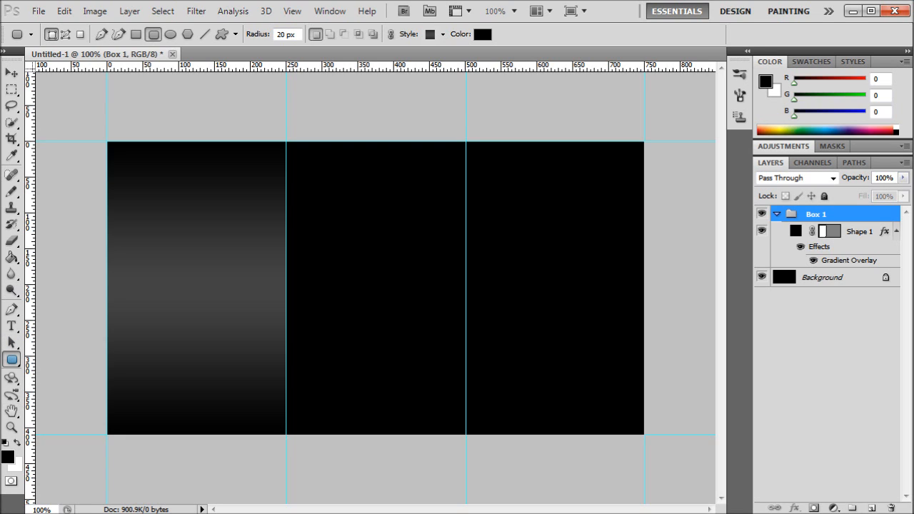
# Step: Draw a small rounded rectangle with a 10 px corner radius, about 190 × 40 px, and centre it near the panel's upper edge
pyautogui.click(280, 34)
pyautogui.press('BackSpace')
pyautogui.press('BackSpace')
pyautogui.write('10')
pyautogui.press('Return')
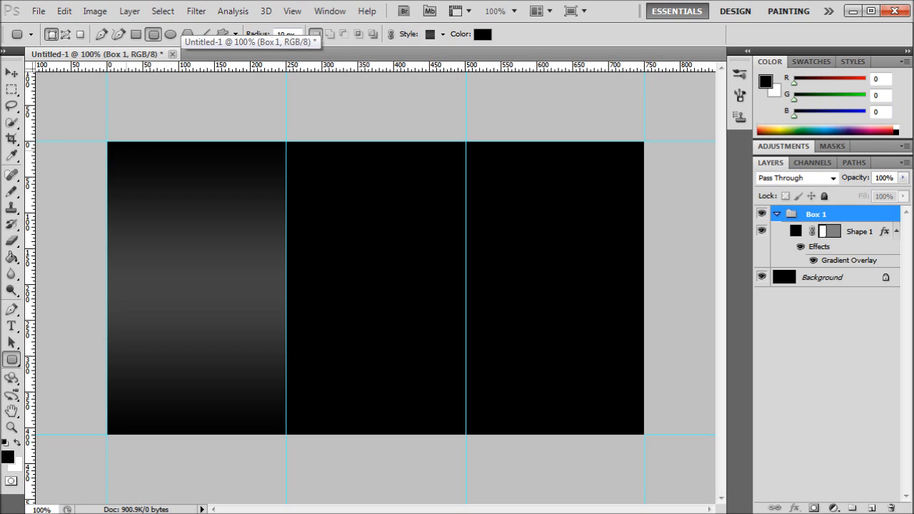
pyautogui.moveTo(126, 151); pyautogui.dragTo(260, 180)
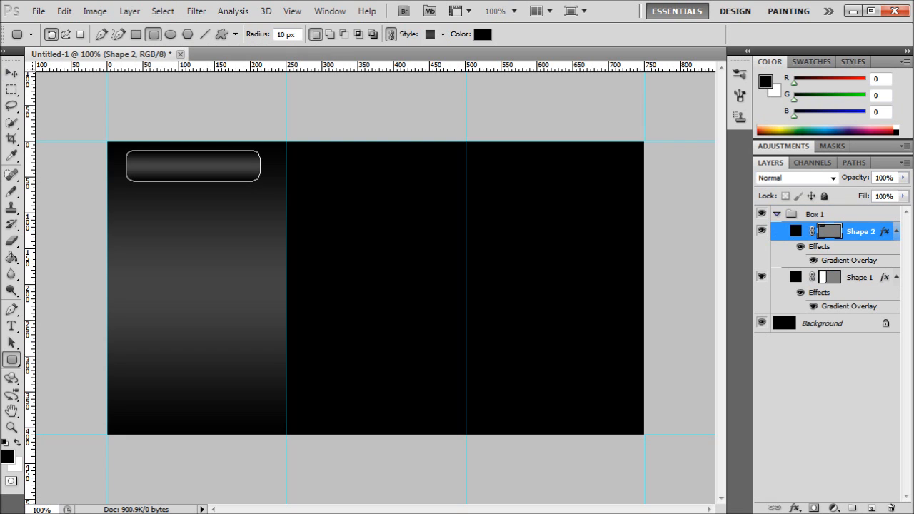
pyautogui.click(12, 73)
pyautogui.moveTo(168, 170); pyautogui.dragTo(172, 172)
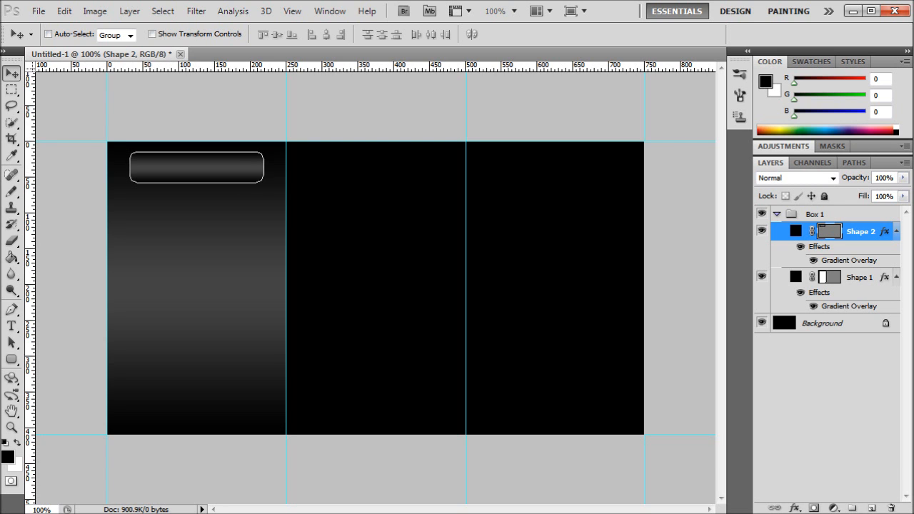
# Step: Enable the Stroke and Outer Glow effects in the small rounded rectangle's layer style
pyautogui.doubleClick(885, 231)
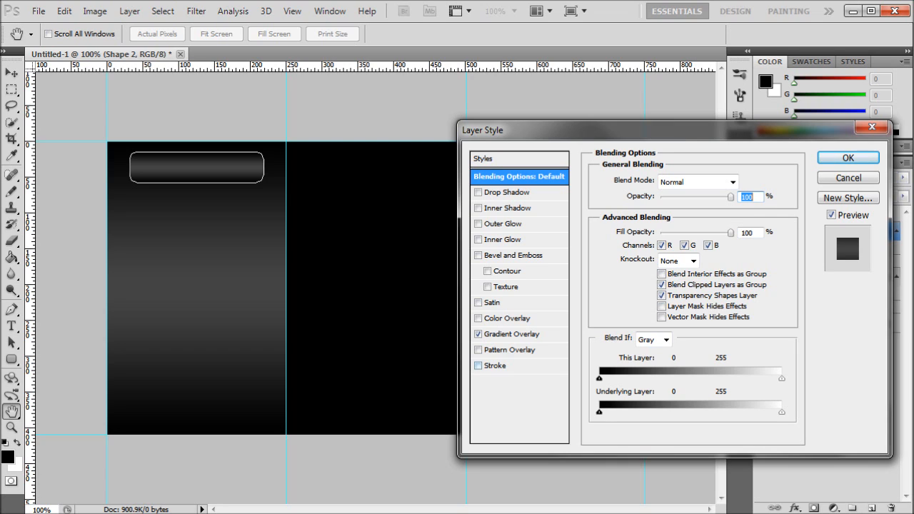
pyautogui.click(478, 365)
pyautogui.click(478, 223)
# Step: Set the overlay gradient's 0% color stop to yellow with hue 56°, saturation 82% and brightness 81% (#cfc325)
pyautogui.click(511, 333)
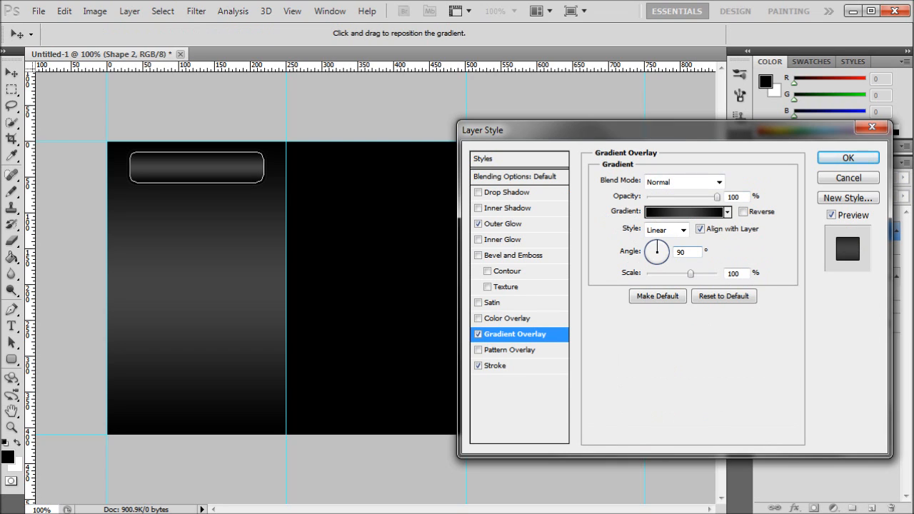
pyautogui.click(684, 211)
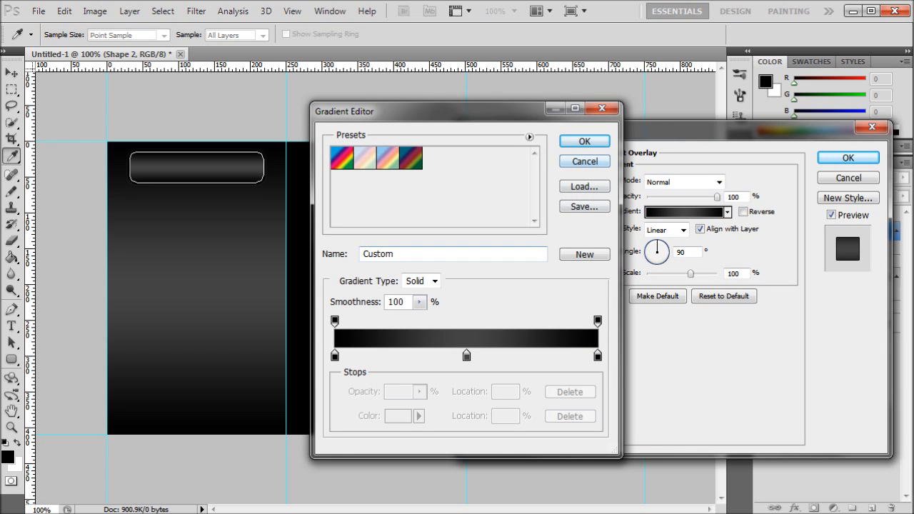
pyautogui.click(335, 356)
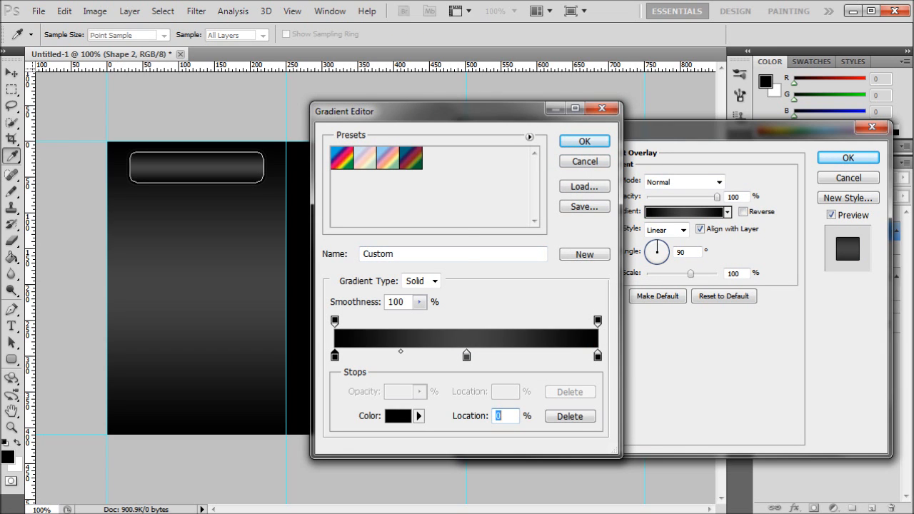
pyautogui.click(398, 416)
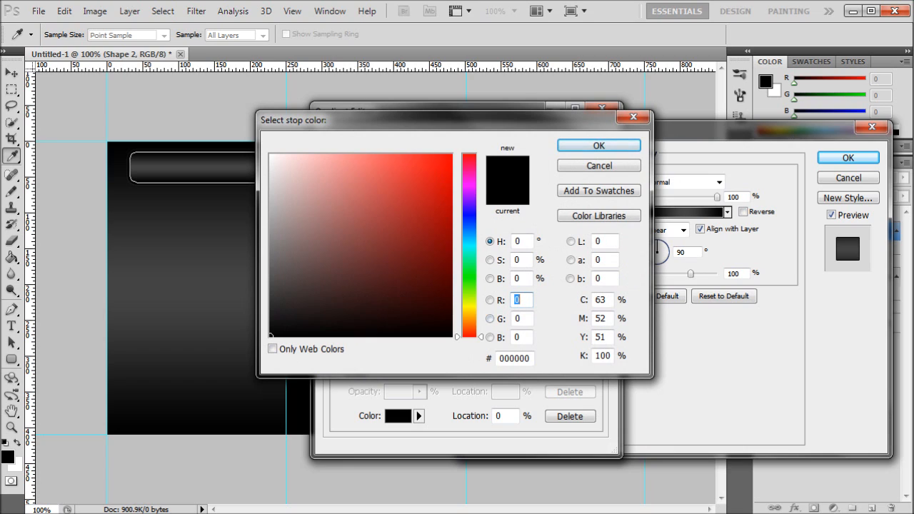
pyautogui.moveTo(470, 336); pyautogui.dragTo(470, 309)
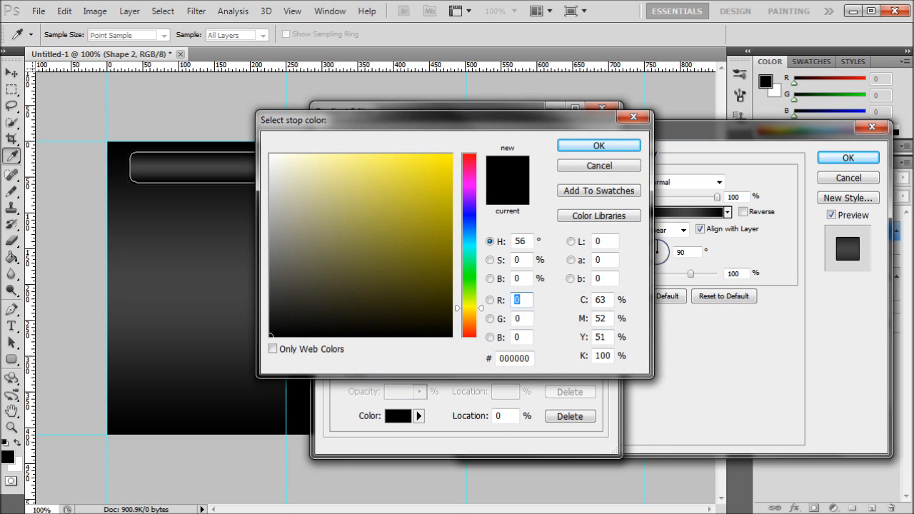
pyautogui.moveTo(415, 181)
pyautogui.mouseDown()
pyautogui.moveTo(407, 192)
pyautogui.moveTo(417, 176)
pyautogui.mouseUp()
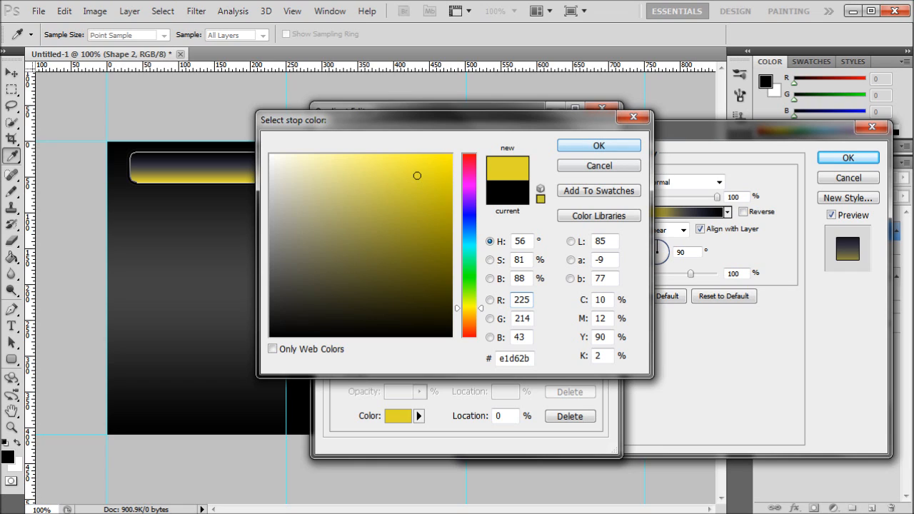
pyautogui.moveTo(417, 176)
pyautogui.mouseDown()
pyautogui.moveTo(410, 196)
pyautogui.moveTo(419, 190)
pyautogui.mouseUp()
pyautogui.click(520, 278)
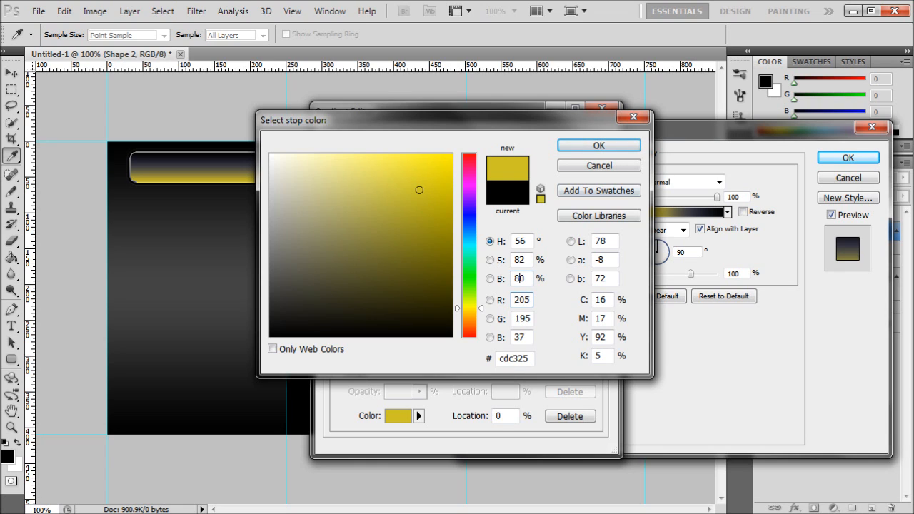
pyautogui.moveTo(521, 279); pyautogui.dragTo(527, 278)
pyautogui.write('1')
pyautogui.click(599, 145)
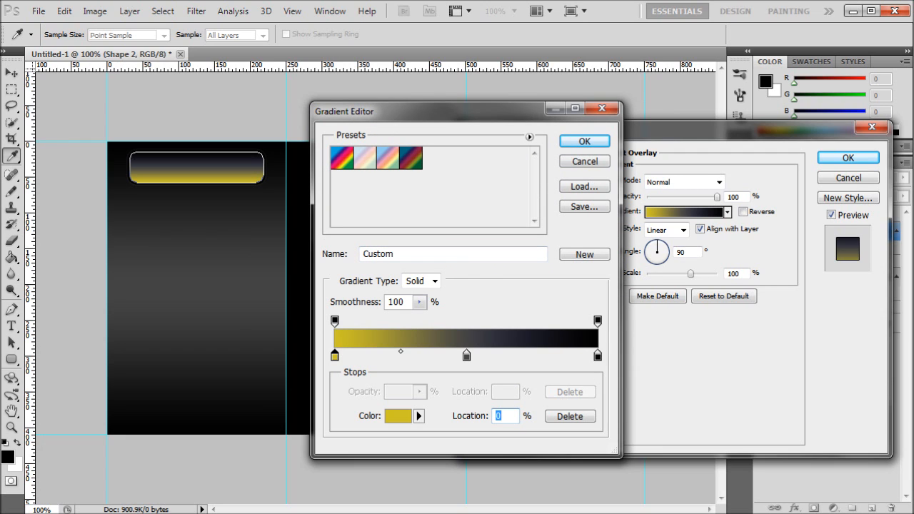
# Step: Copy the hex code of the gradient's yellow color stop at 0%
pyautogui.click(398, 416)
pyautogui.click(515, 358)
pyautogui.hotkey('ctrl', 'c')
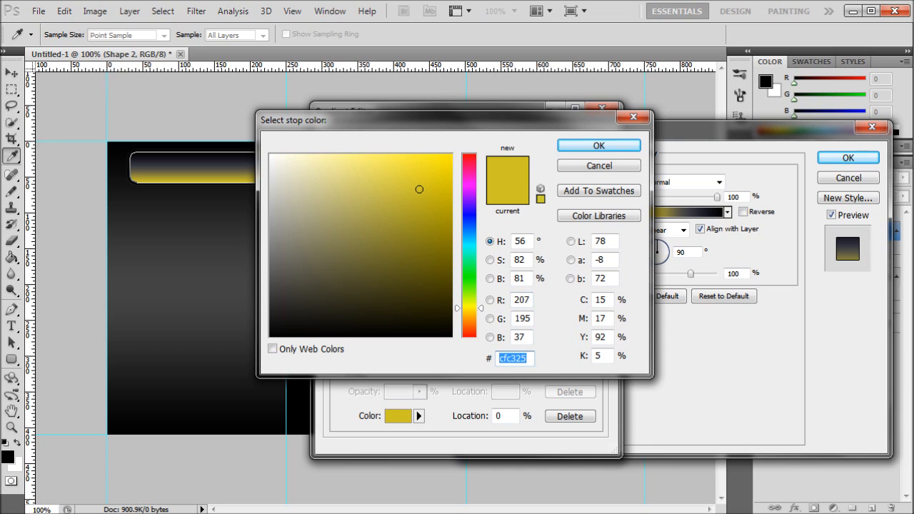
pyautogui.press('Return')
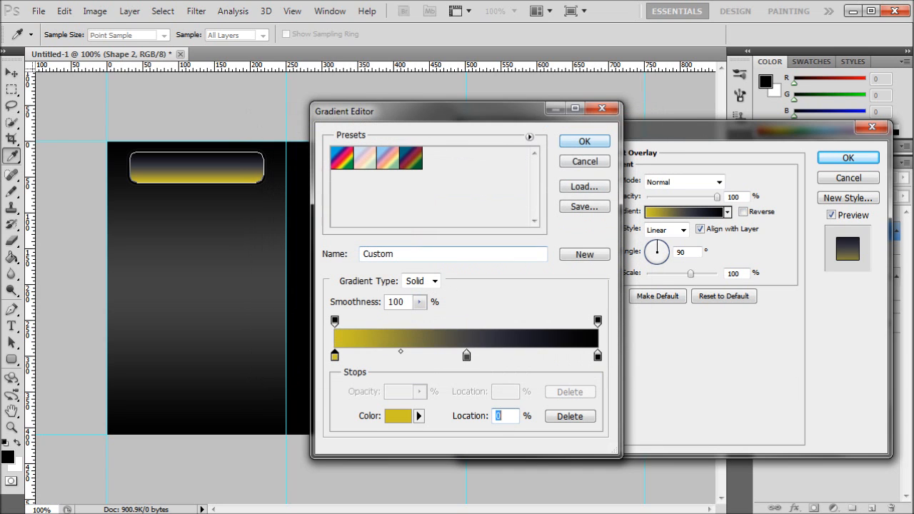
# Step: Set the gradient's middle color stop at 50% to yellow #cfc325
pyautogui.click(467, 355)
pyautogui.doubleClick(467, 355)
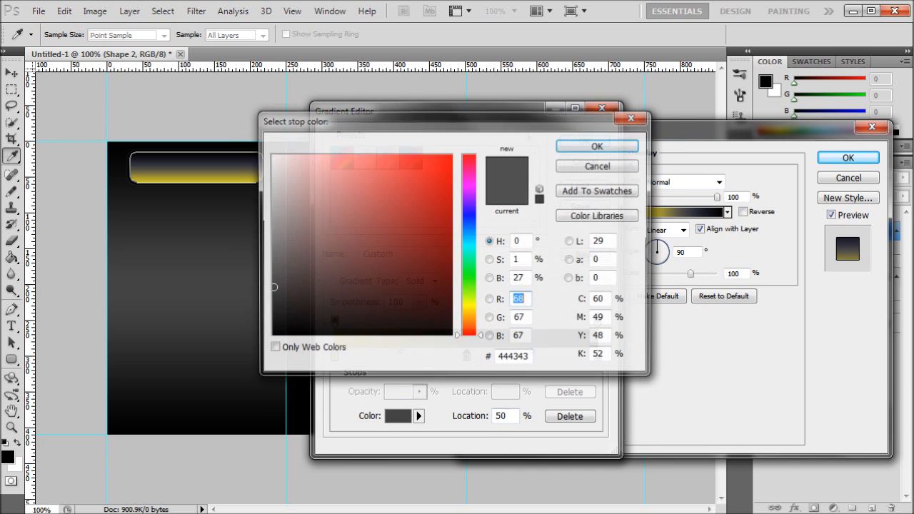
pyautogui.click(515, 358)
pyautogui.write('cfc329')
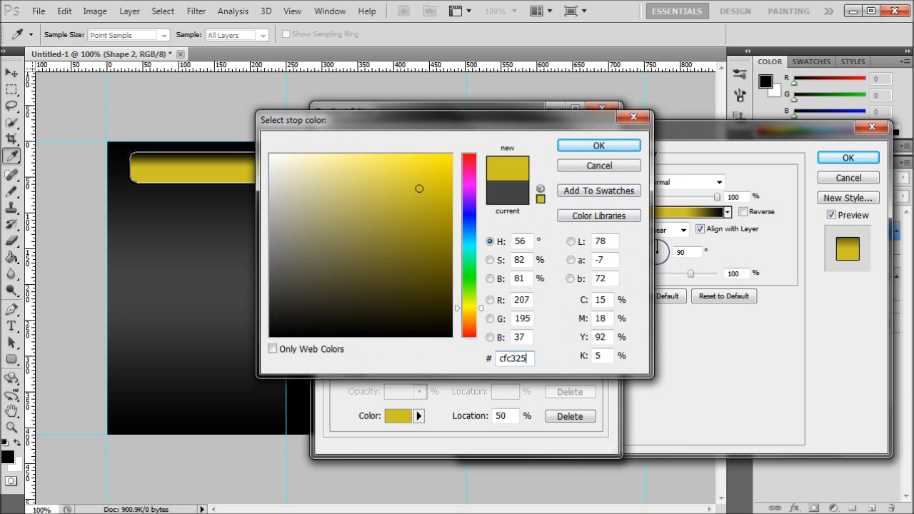
pyautogui.press('Return')
# Step: Duplicate the yellow color stop to the 100% location with color #cfc325 and apply the gradient
pyautogui.moveTo(467, 356); pyautogui.dragTo(598, 355)
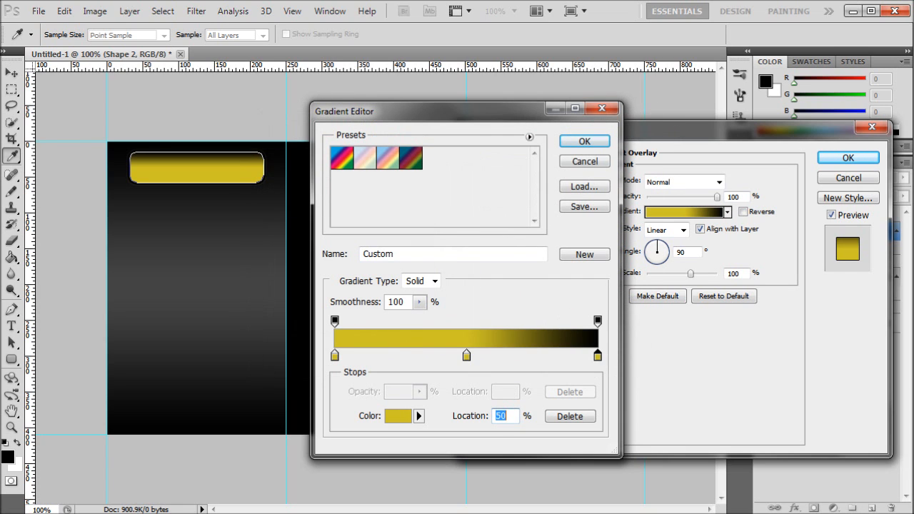
pyautogui.doubleClick(598, 355)
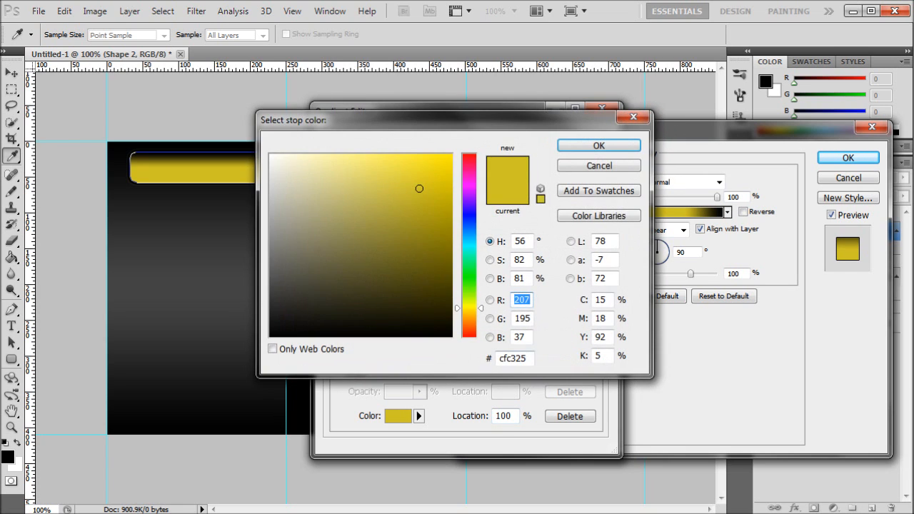
pyautogui.doubleClick(512, 358)
pyautogui.hotkey('ctrl', 'v')
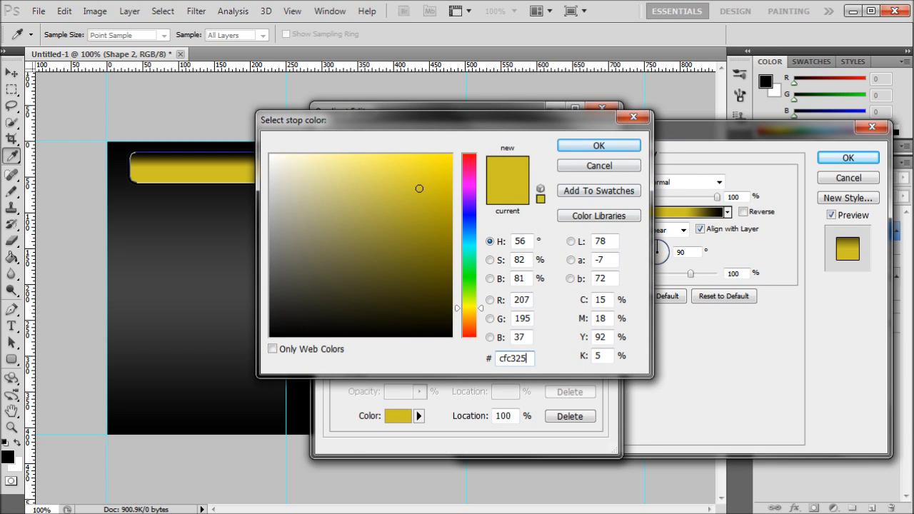
pyautogui.press('Return')
pyautogui.press('Return')
# Step: Delete the leftover black color stop at the 100% location of the overlay gradient
pyautogui.click(684, 212)
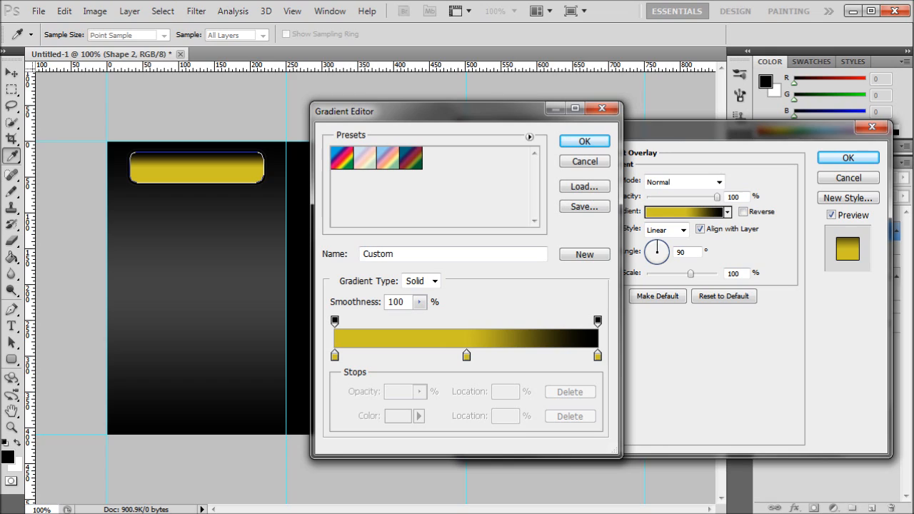
pyautogui.click(598, 355)
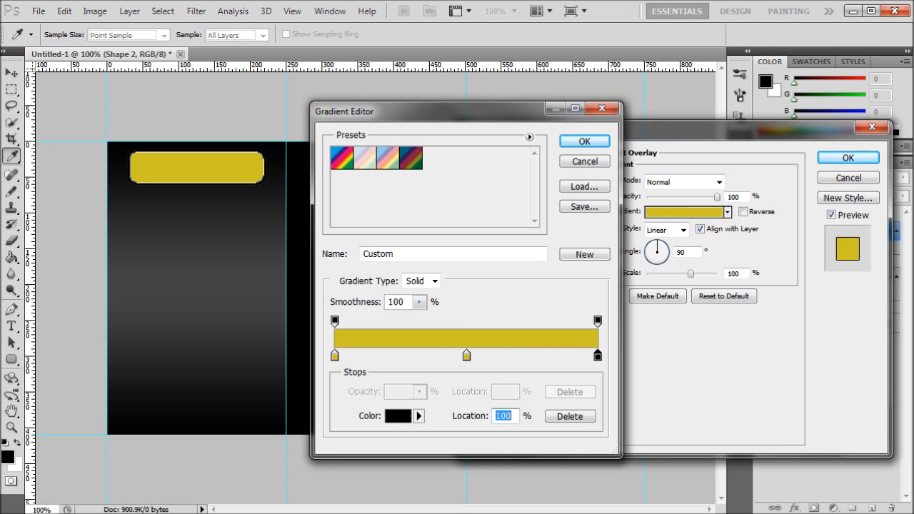
pyautogui.click(570, 416)
# Step: Darken the gradient's 50% color stop to 50% brightness (#807917) and apply the gradient
pyautogui.click(467, 356)
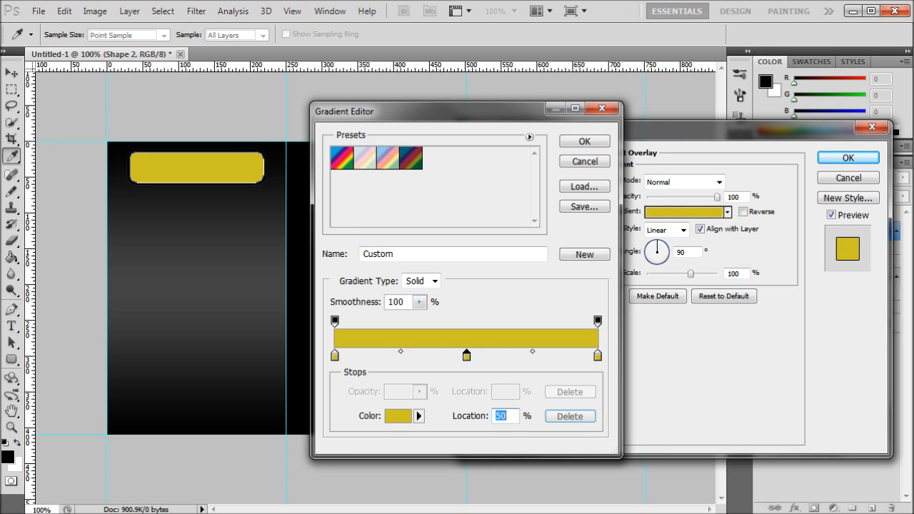
pyautogui.click(398, 417)
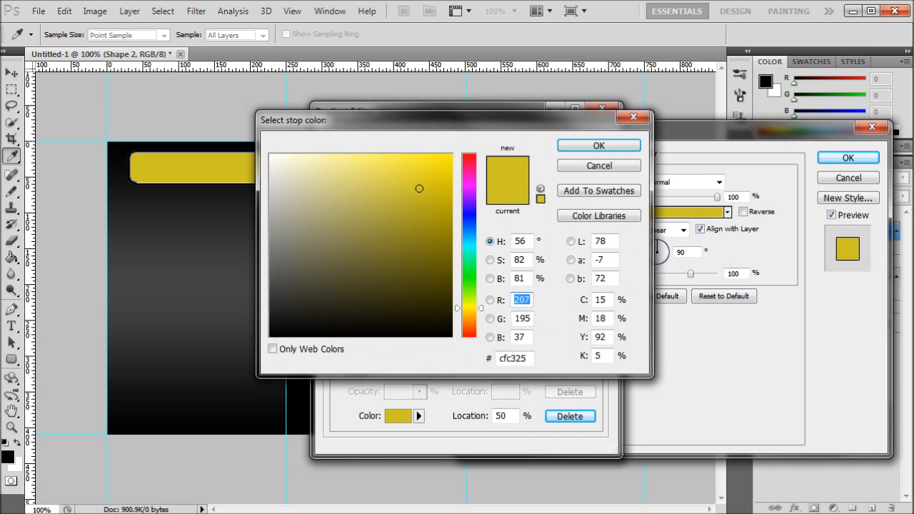
pyautogui.hotkey('shift', 'Tab')
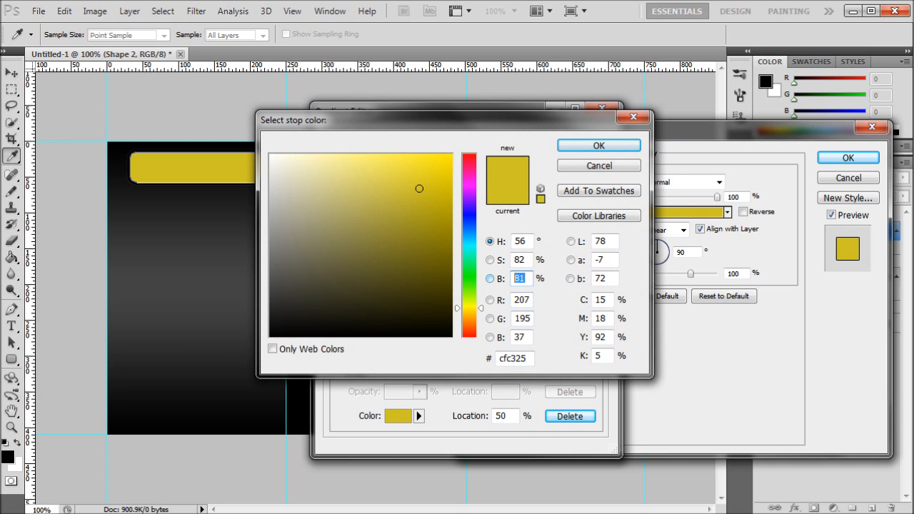
pyautogui.write('50')
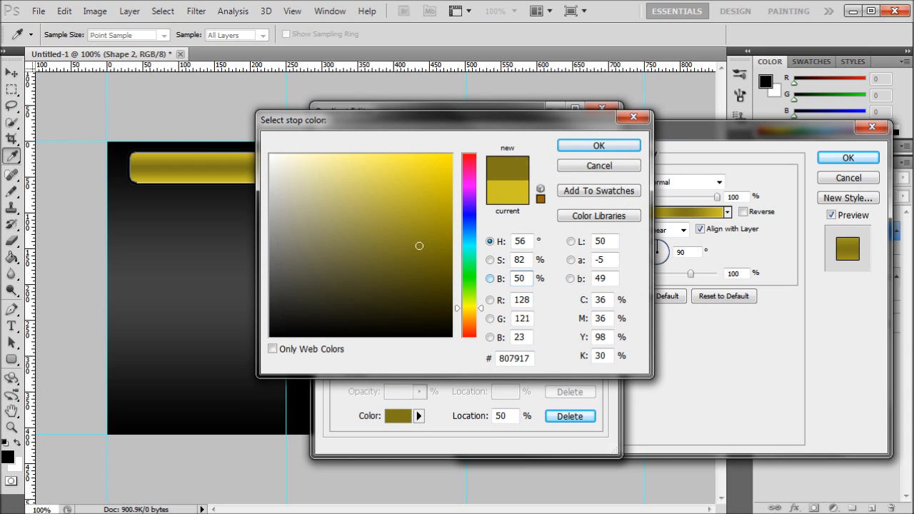
pyautogui.press('Return')
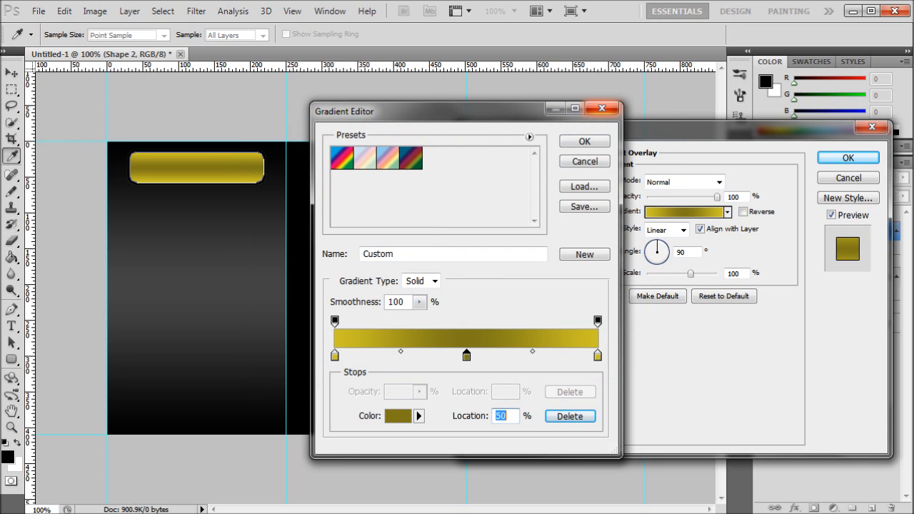
pyautogui.press('Return')
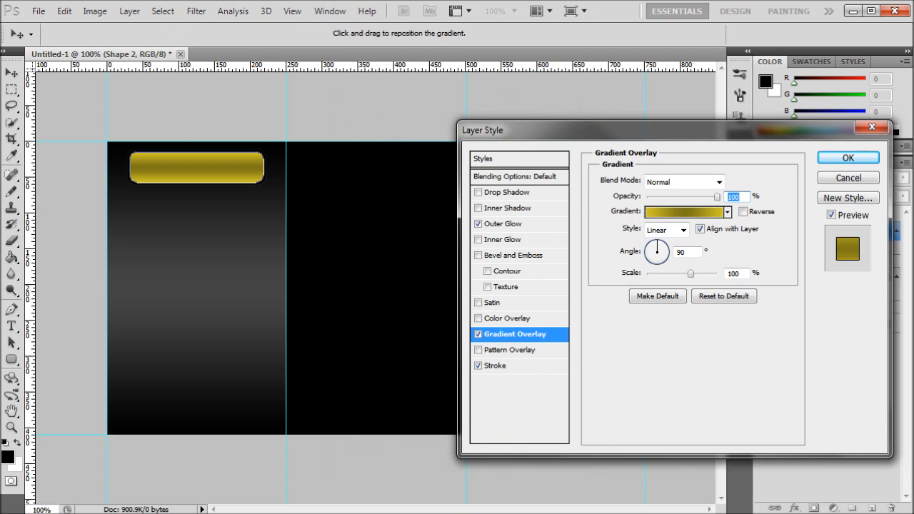
# Step: Set the small rectangle's stroke position to Inside and its size to 2 px
pyautogui.click(496, 365)
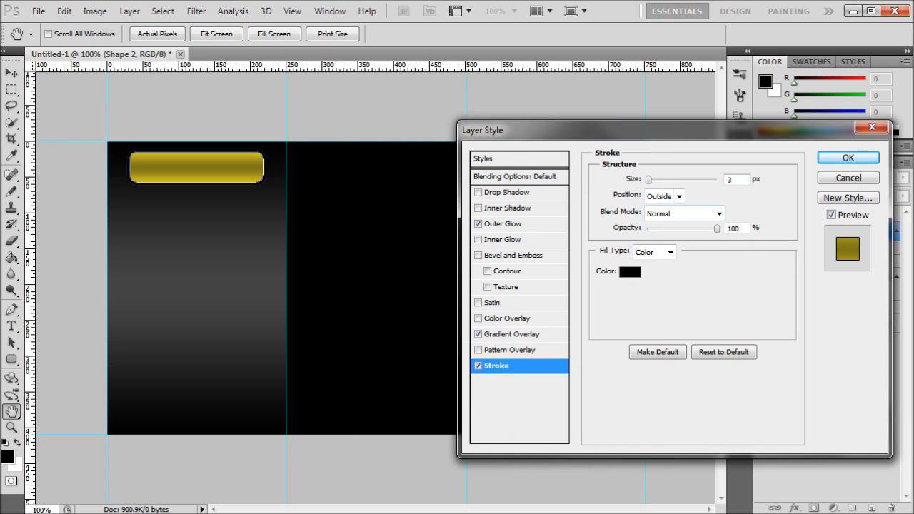
pyautogui.click(679, 196)
pyautogui.click(656, 223)
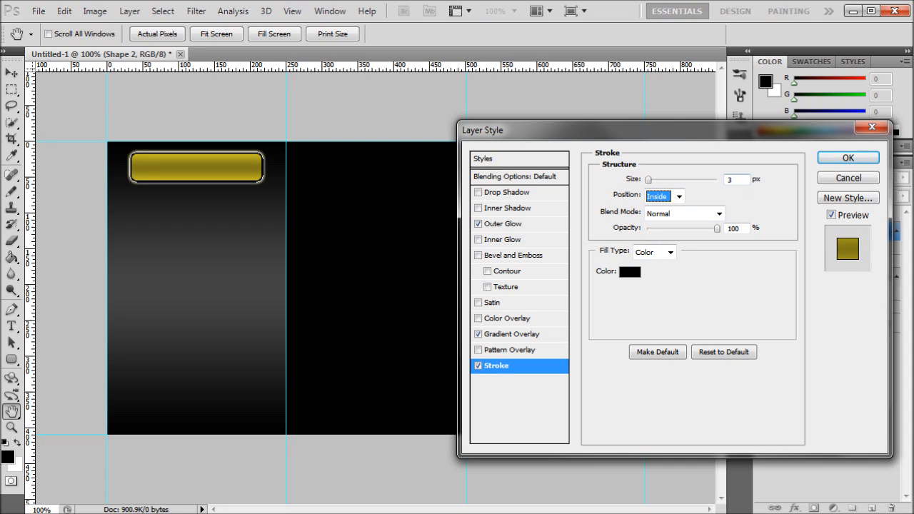
pyautogui.doubleClick(732, 180)
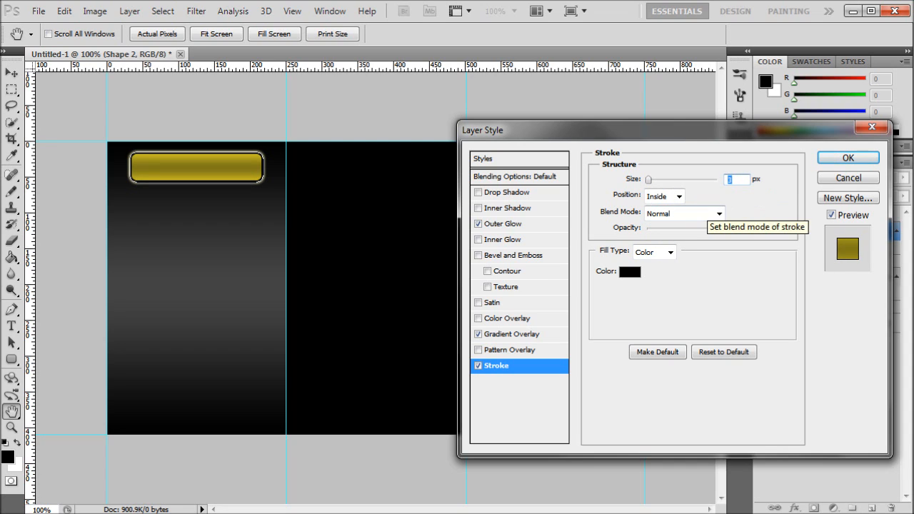
pyautogui.write('2')
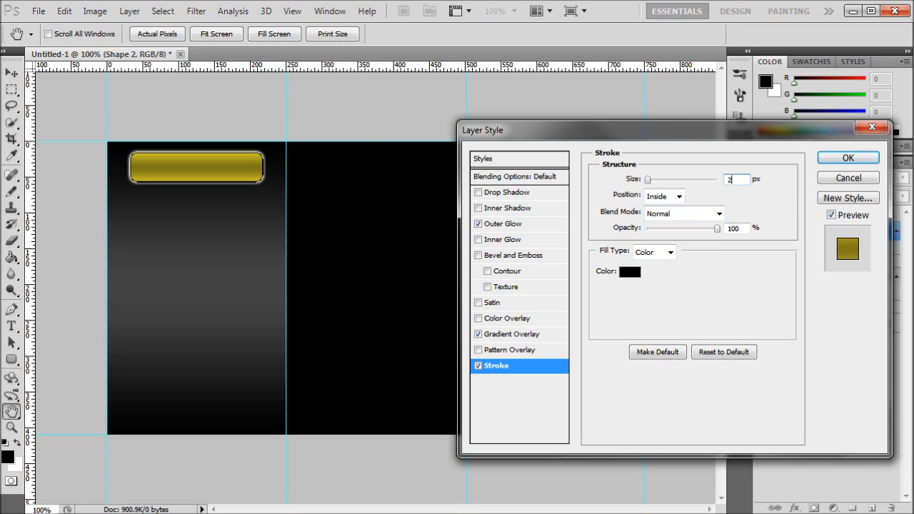
# Step: Set the header bar's outer glow color to #cfc525
pyautogui.click(502, 224)
pyautogui.click(629, 228)
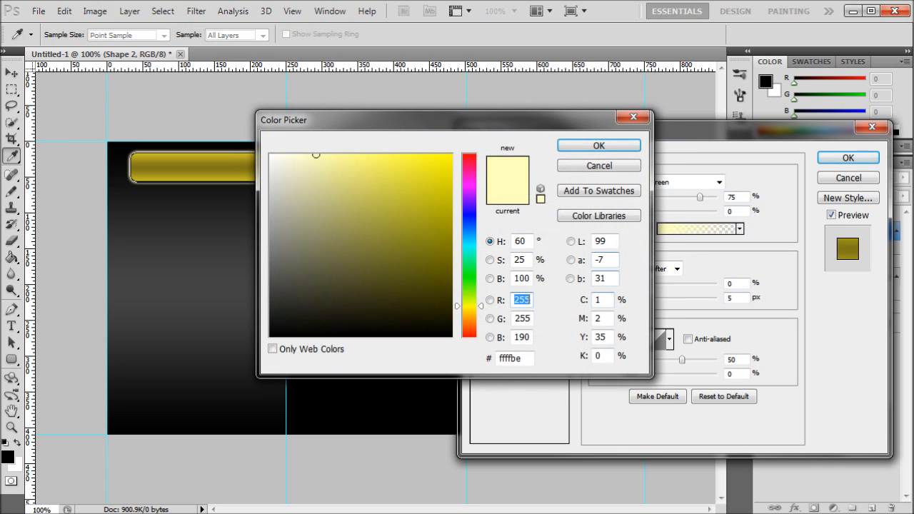
pyautogui.doubleClick(520, 358)
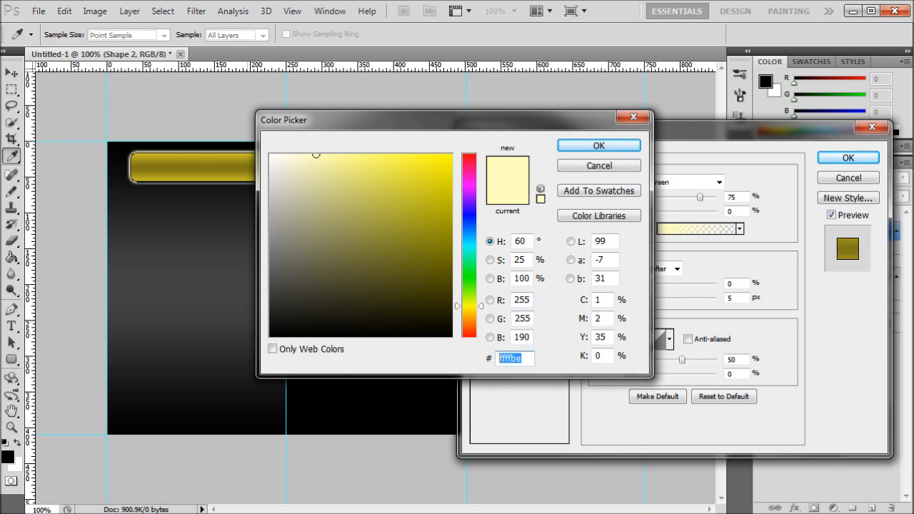
pyautogui.write('cfc525')
pyautogui.click(599, 145)
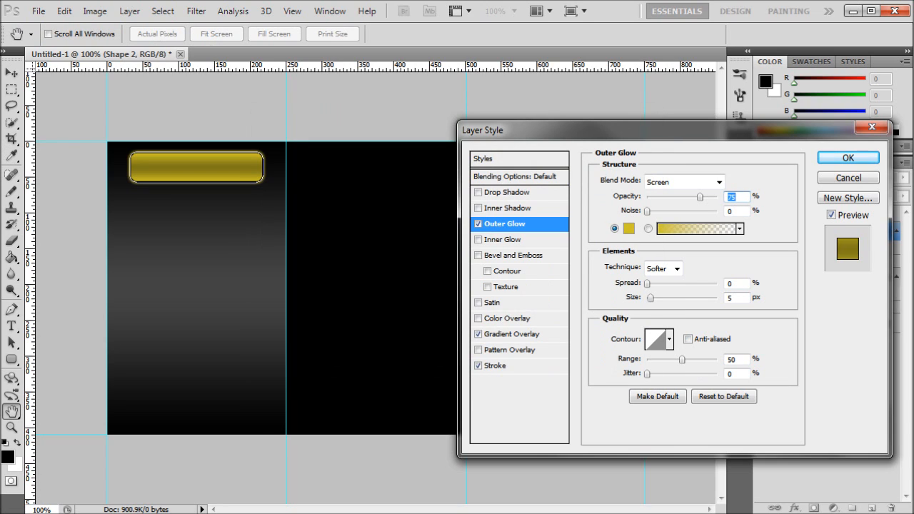
# Step: Set the outer glow's spread to 100% and its size to 2 px, and apply the layer style to the header bar
pyautogui.moveTo(647, 284); pyautogui.dragTo(718, 284)
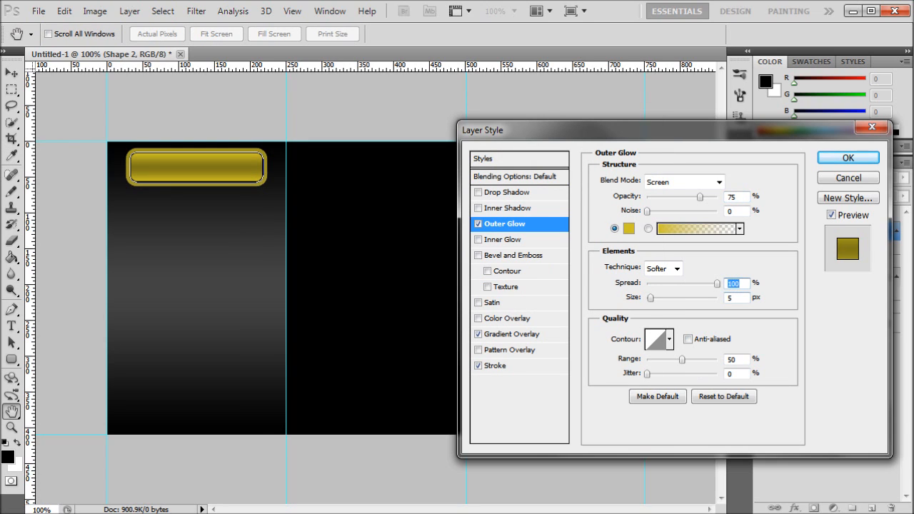
pyautogui.press('Tab')
pyautogui.write('2')
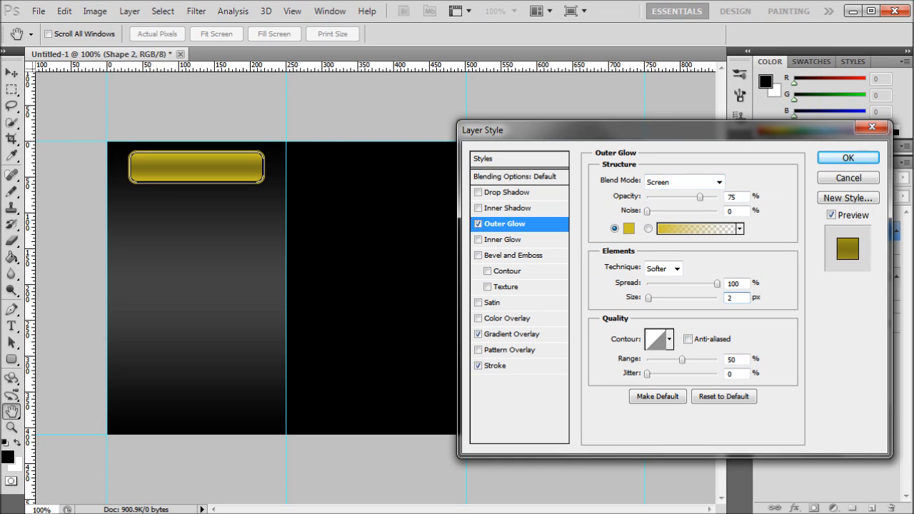
pyautogui.click(476, 364)
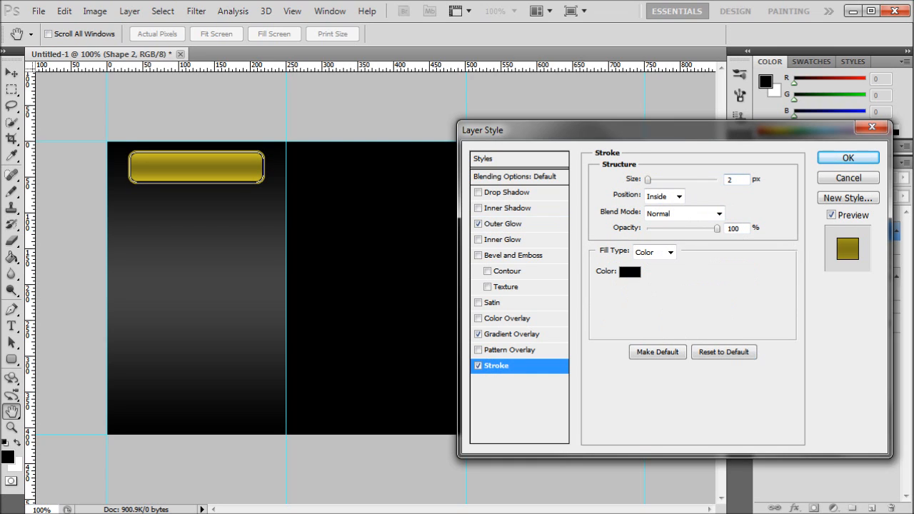
pyautogui.click(848, 158)
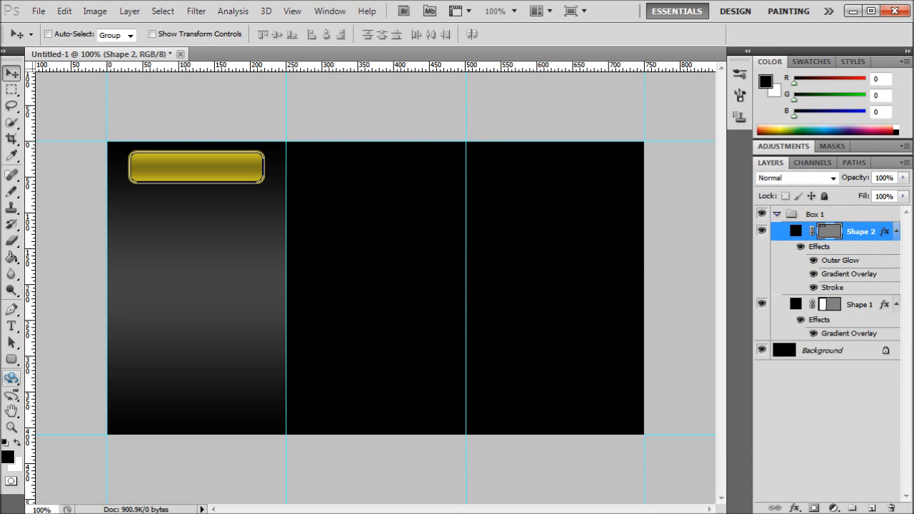
# Step: Examine the header bar's stroke, glow and rounded right corners up close at 500% without the shape outline
pyautogui.press('z')
pyautogui.moveTo(107, 141); pyautogui.dragTo(491, 287)
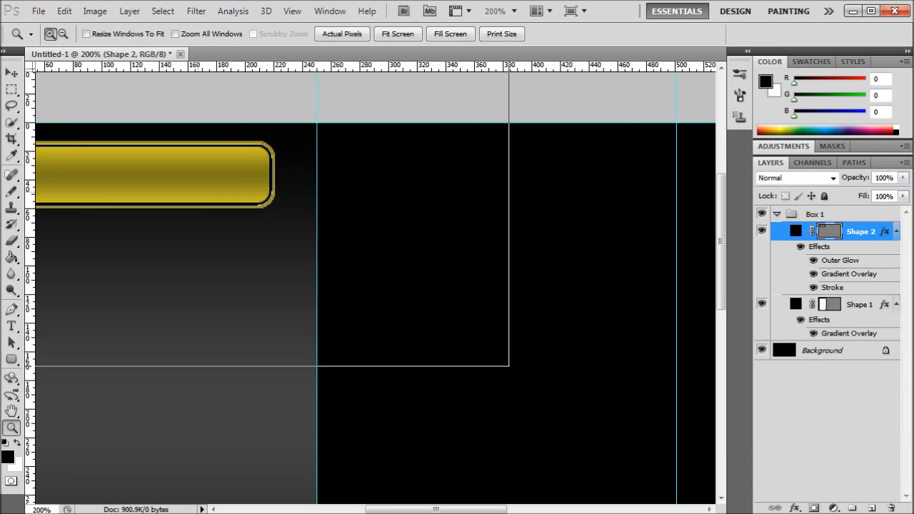
pyautogui.click(198, 191)
pyautogui.click(198, 191)
pyautogui.click(198, 191)
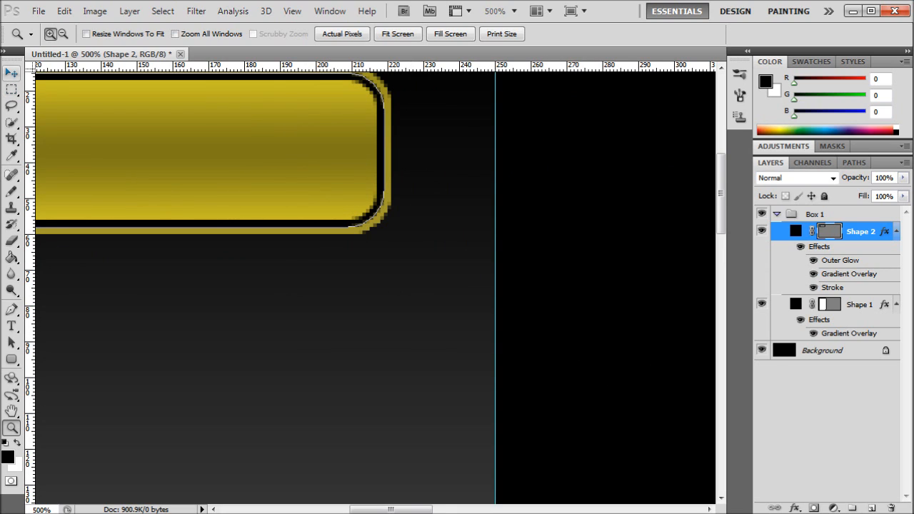
pyautogui.click(11, 73)
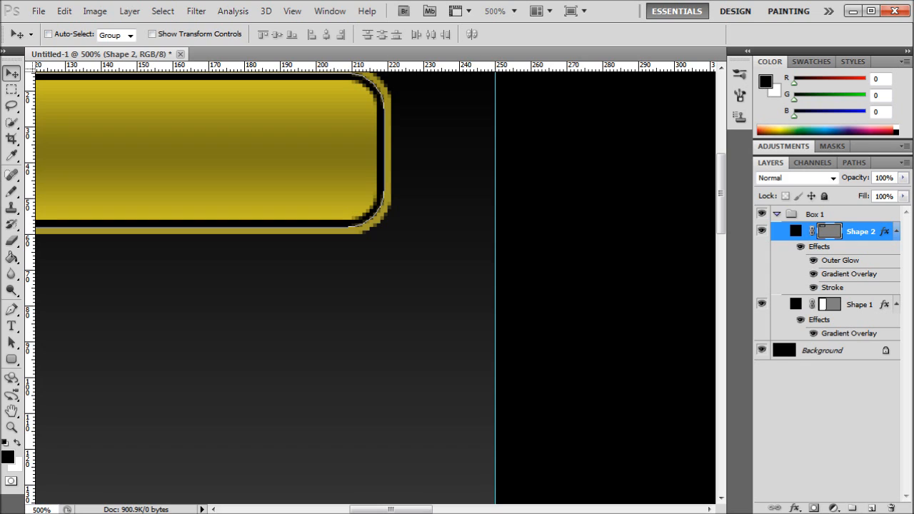
pyautogui.click(822, 350)
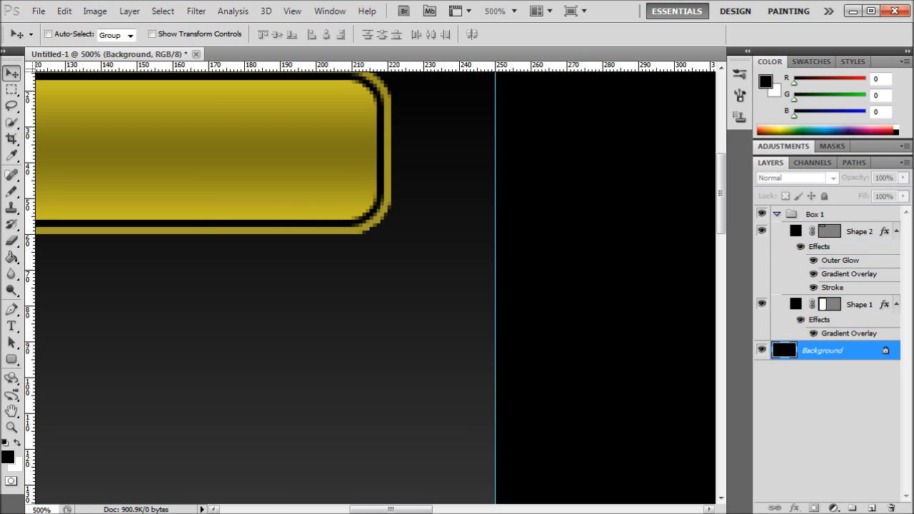
pyautogui.moveTo(391, 509); pyautogui.dragTo(360, 510)
pyautogui.scroll(2, 376, 286)
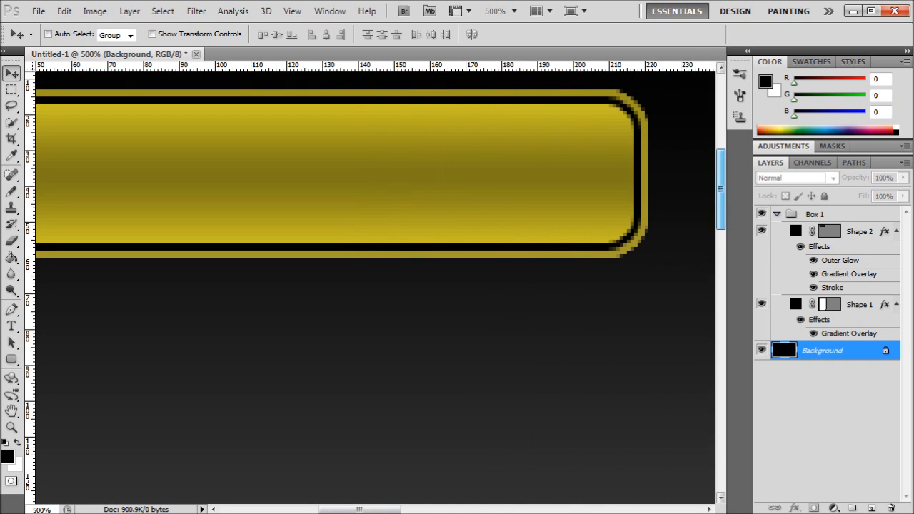
pyautogui.moveTo(359, 510)
pyautogui.mouseDown()
pyautogui.moveTo(340, 510)
pyautogui.moveTo(390, 509)
pyautogui.moveTo(340, 510)
pyautogui.moveTo(360, 509)
pyautogui.mouseUp()
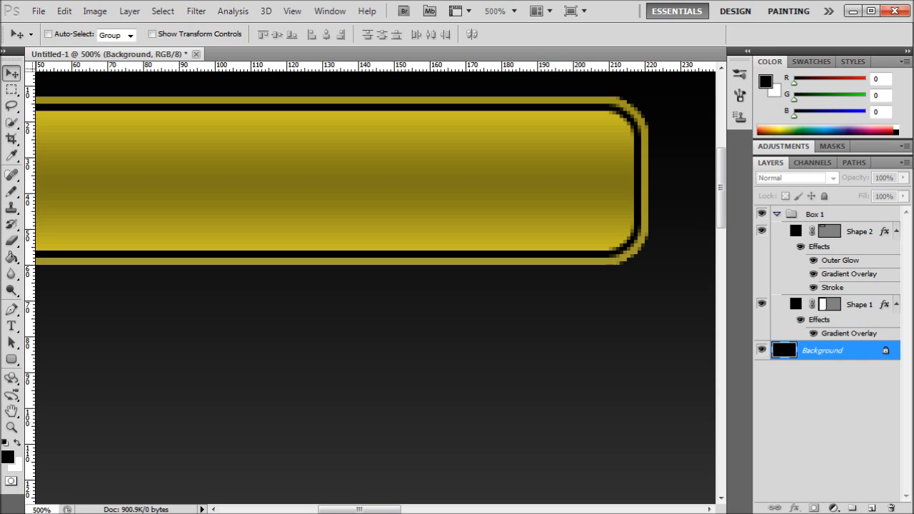
pyautogui.moveTo(359, 509); pyautogui.dragTo(379, 509)
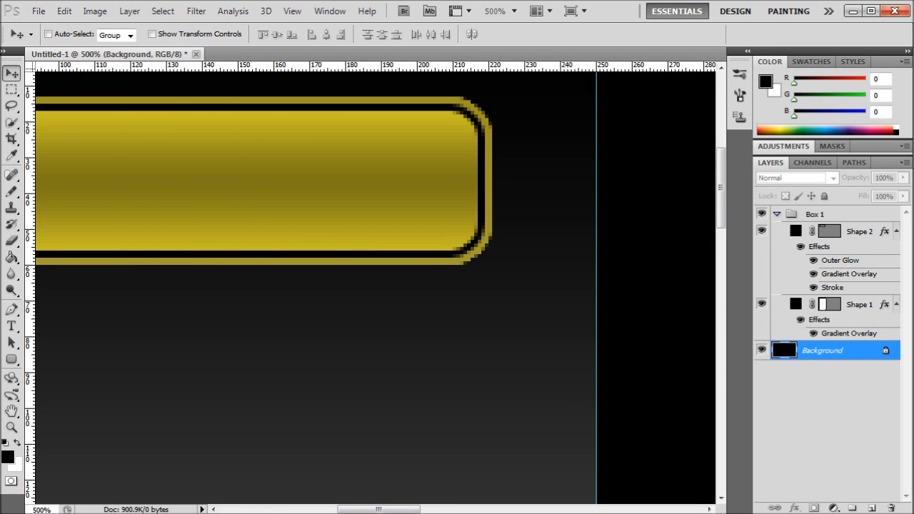
# Step: Put the Shape 2 header bar into its own layer group inside Box 1 and name the group Title
pyautogui.click(859, 231)
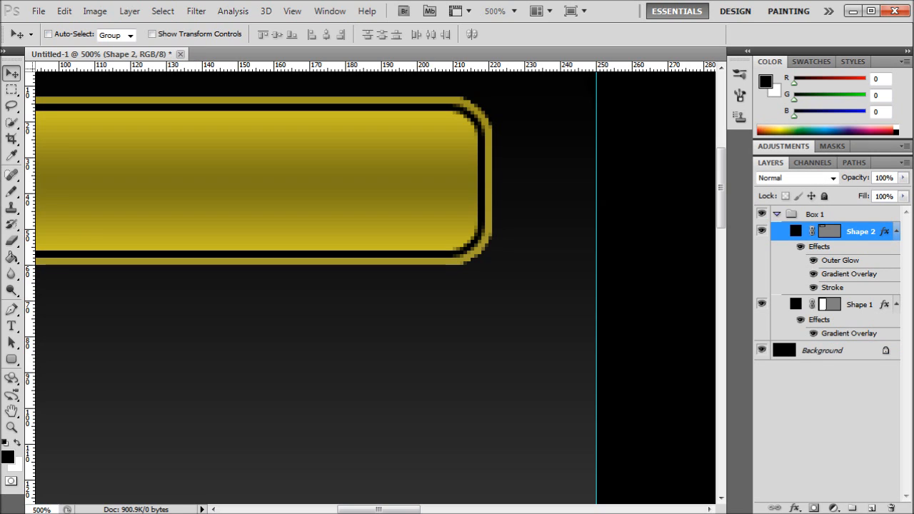
pyautogui.hotkey('ctrl', 'g')
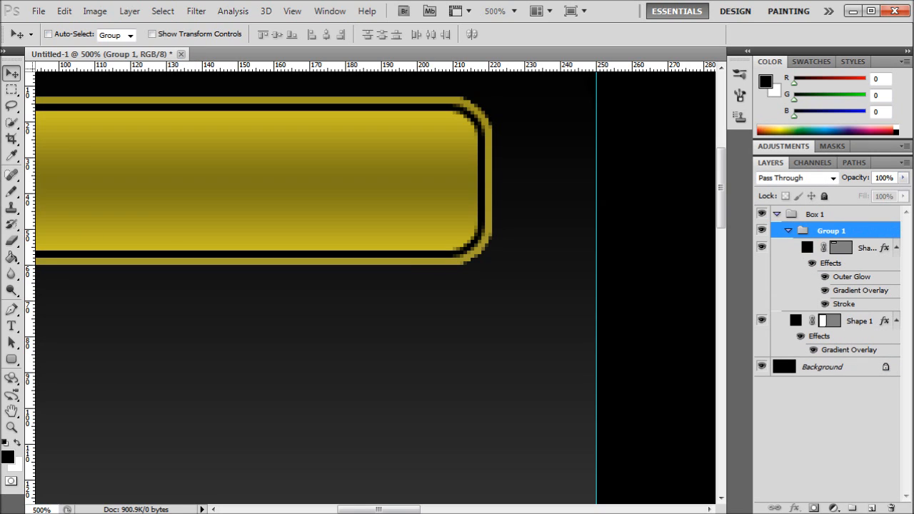
pyautogui.doubleClick(831, 231)
pyautogui.write('Title')
pyautogui.press('Return')
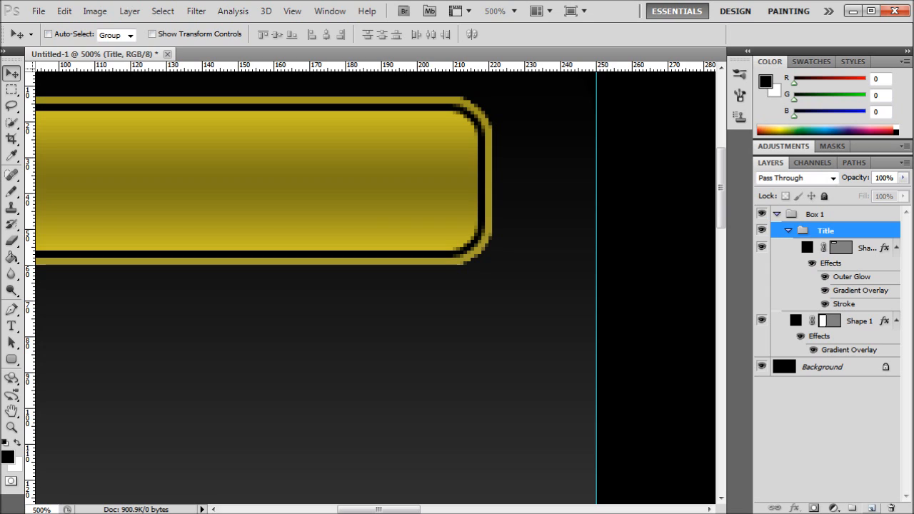
# Step: Add two empty layers in the Title group and outline a right-pointing triangle over the bar's left end with the Pen tool
pyautogui.doubleClick(872, 508)
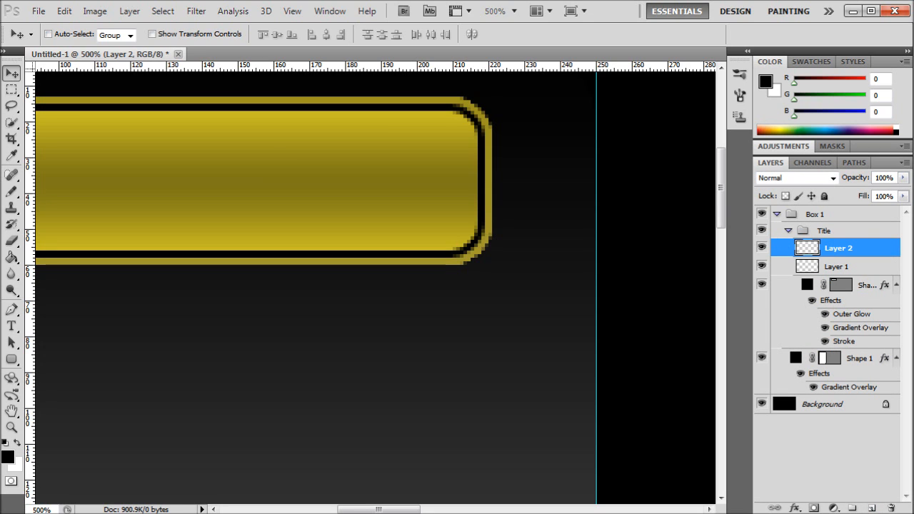
pyautogui.moveTo(379, 510); pyautogui.dragTo(353, 509)
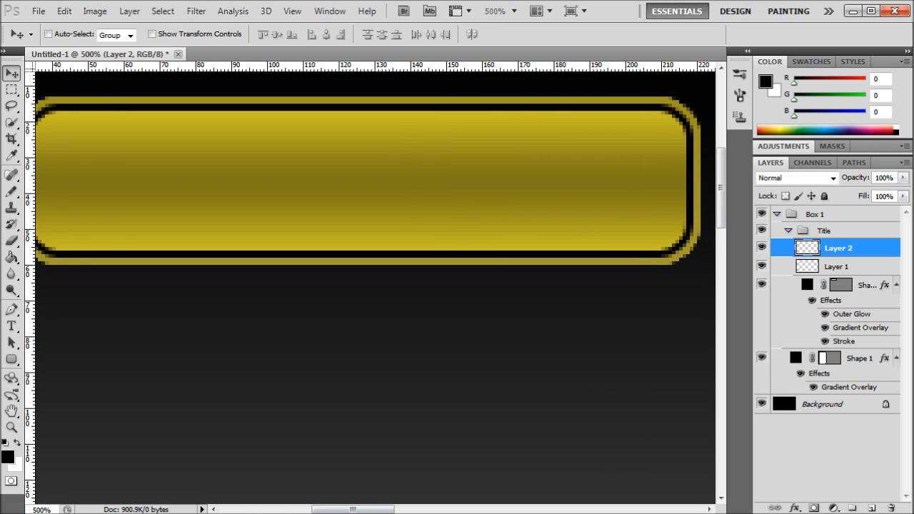
pyautogui.click(12, 309)
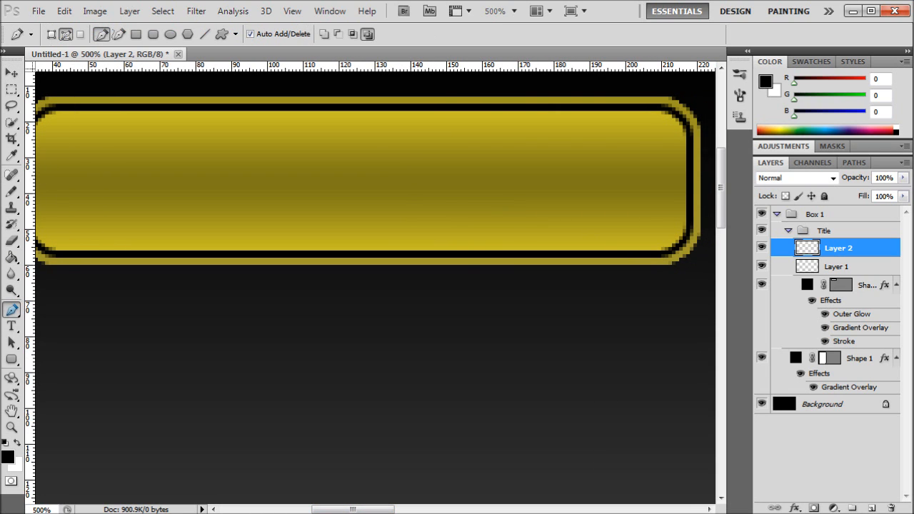
pyautogui.moveTo(353, 510); pyautogui.dragTo(331, 509)
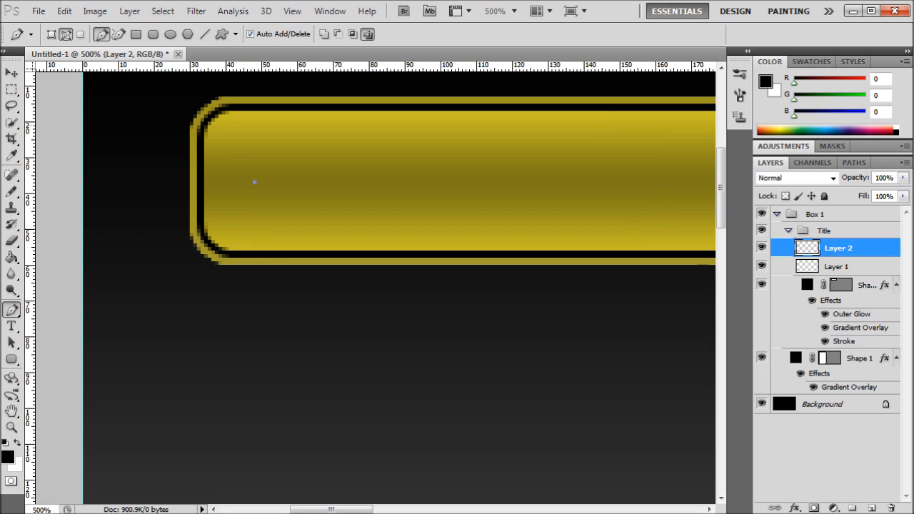
pyautogui.click(159, 101)
pyautogui.click(158, 278)
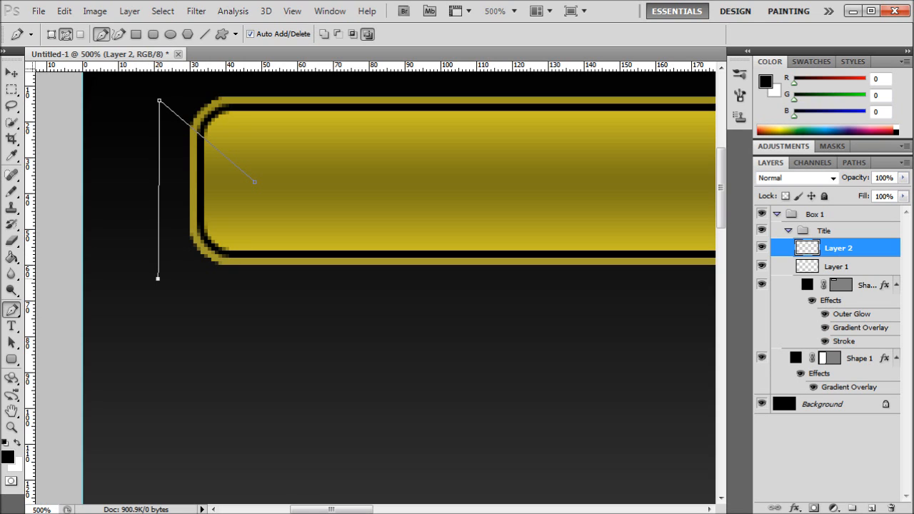
pyautogui.click(255, 183)
# Step: Convert the triangle path to a selection with 0 px feather, fill it with black on Layer 2 and deselect
pyautogui.rightClick(192, 161)
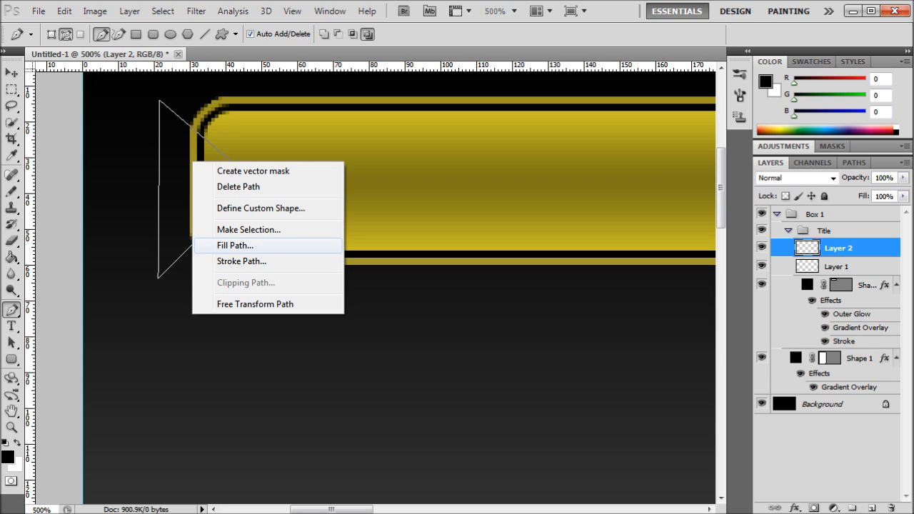
pyautogui.click(249, 229)
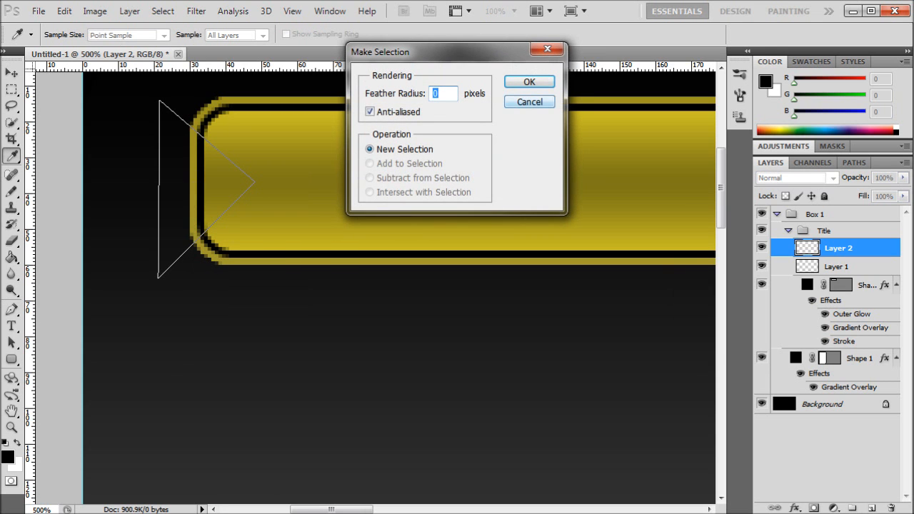
pyautogui.press('Return')
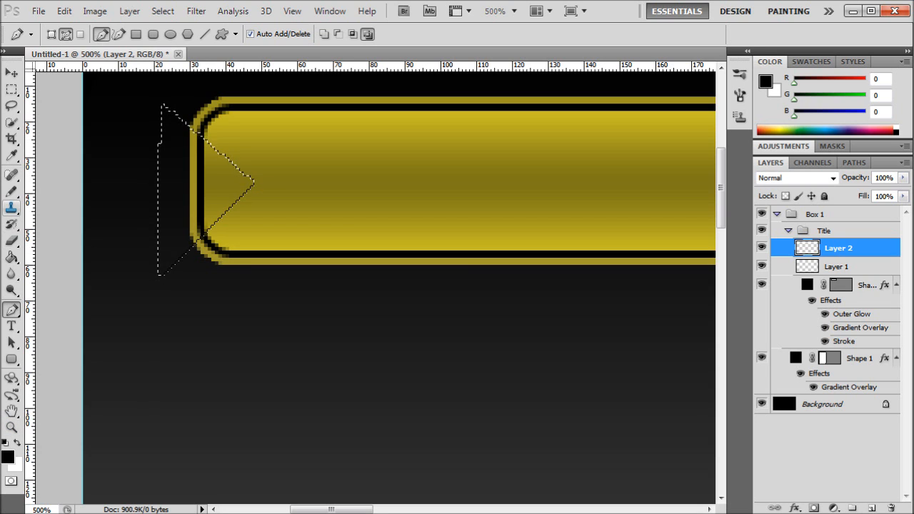
pyautogui.click(12, 258)
pyautogui.click(194, 188)
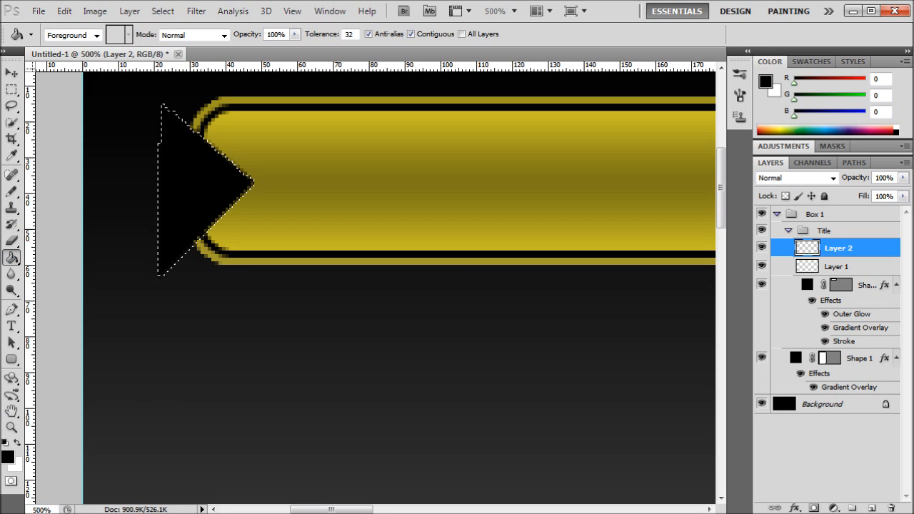
pyautogui.hotkey('ctrl', 'd')
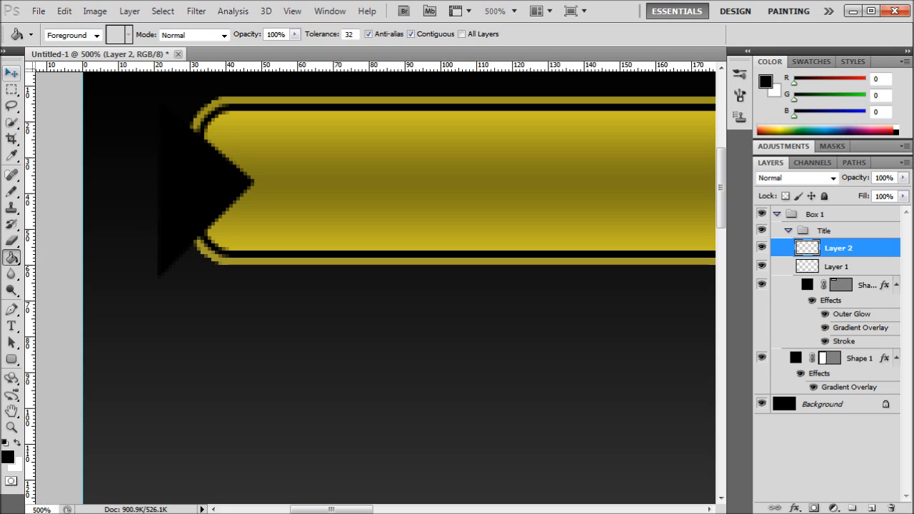
# Step: Try to center the black triangle on the bar's left end by nudging it about 6 px right and 2 px up
pyautogui.click(12, 72)
pyautogui.press('Right')
pyautogui.press('Right')
pyautogui.press('Right')
pyautogui.press('Right')
pyautogui.press('Right')
pyautogui.press('Right')
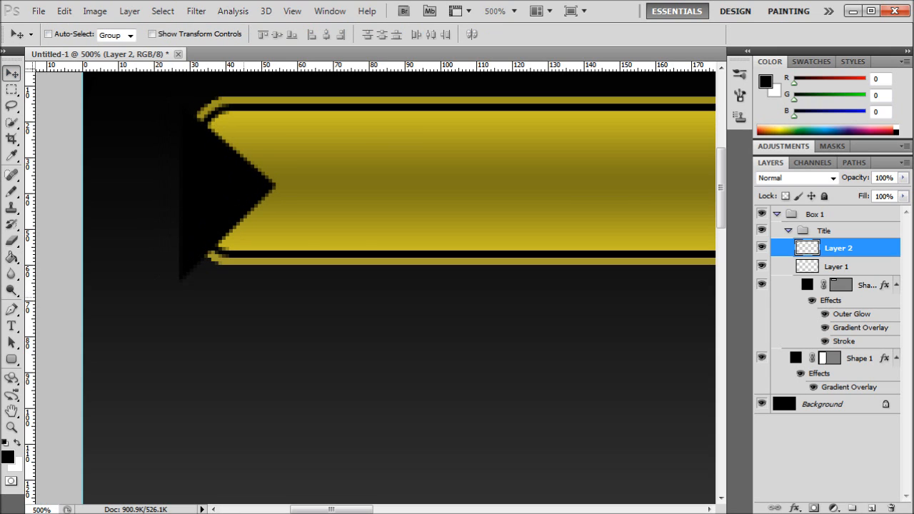
pyautogui.press('Right')
pyautogui.press('Up')
pyautogui.press('Up')
pyautogui.press('Up')
pyautogui.press('Up')
pyautogui.press('Down')
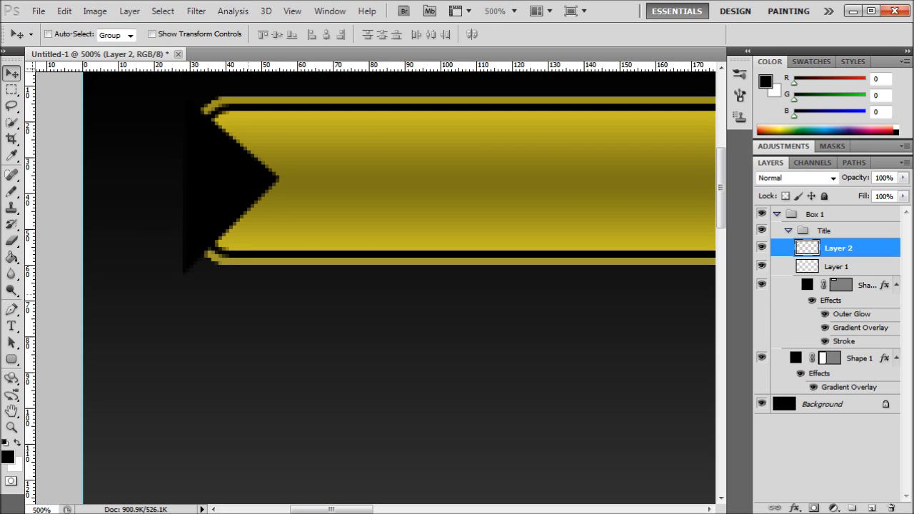
pyautogui.press('Right')
pyautogui.press('Right')
pyautogui.press('Left')
pyautogui.press('Left')
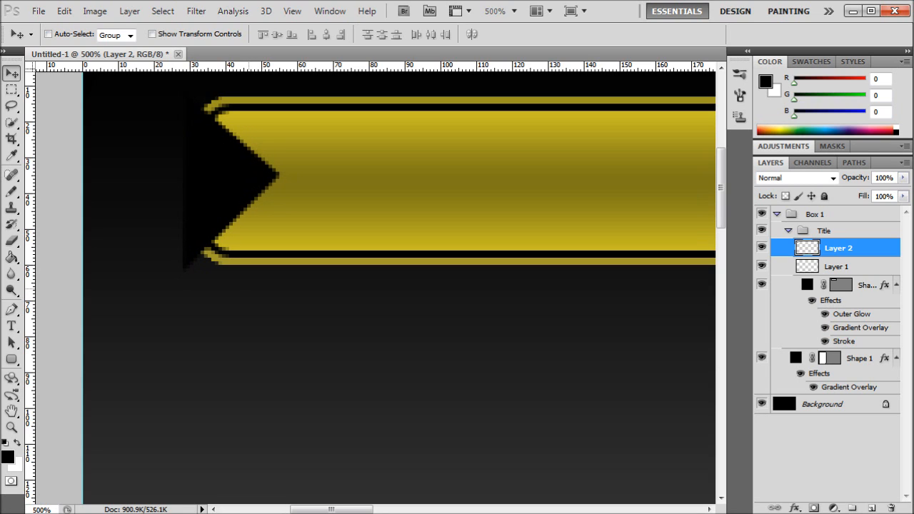
pyautogui.press('Left')
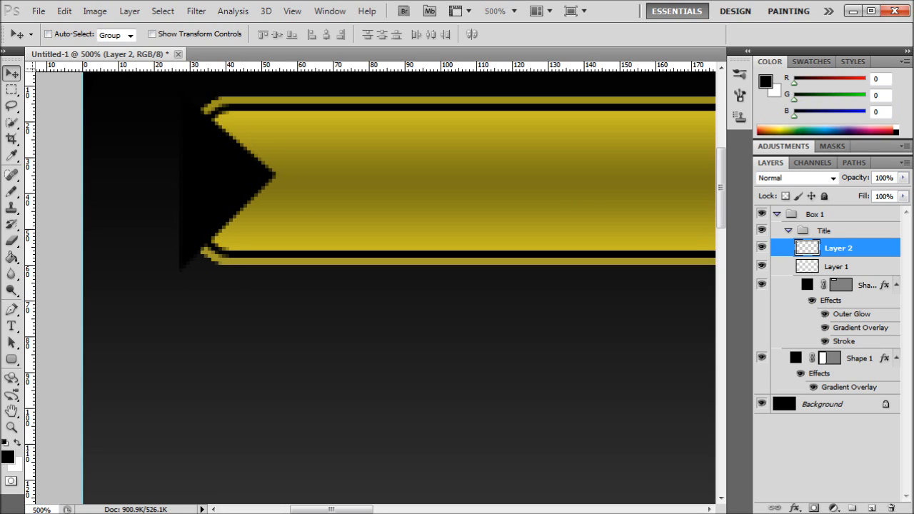
# Step: Undo the moves of the black triangle
pyautogui.moveTo(321, 509)
pyautogui.mouseDown()
pyautogui.moveTo(369, 509)
pyautogui.moveTo(323, 509)
pyautogui.mouseUp()
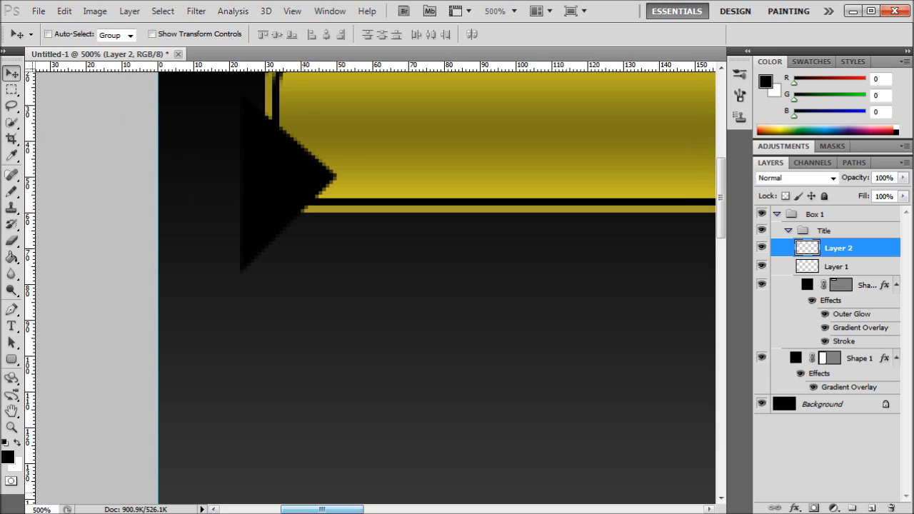
pyautogui.hotkey('ctrl', 'z')
pyautogui.scroll(5, 436, 286)
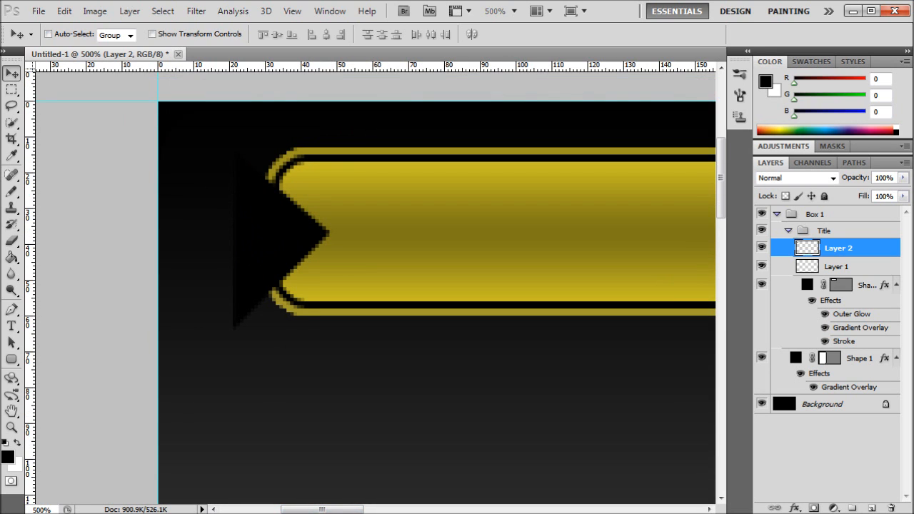
# Step: Duplicate Layer 2, mirror the copy horizontally to a width of -87.50%, and place it over the title bar's right end
pyautogui.moveTo(839, 248); pyautogui.dragTo(872, 508)
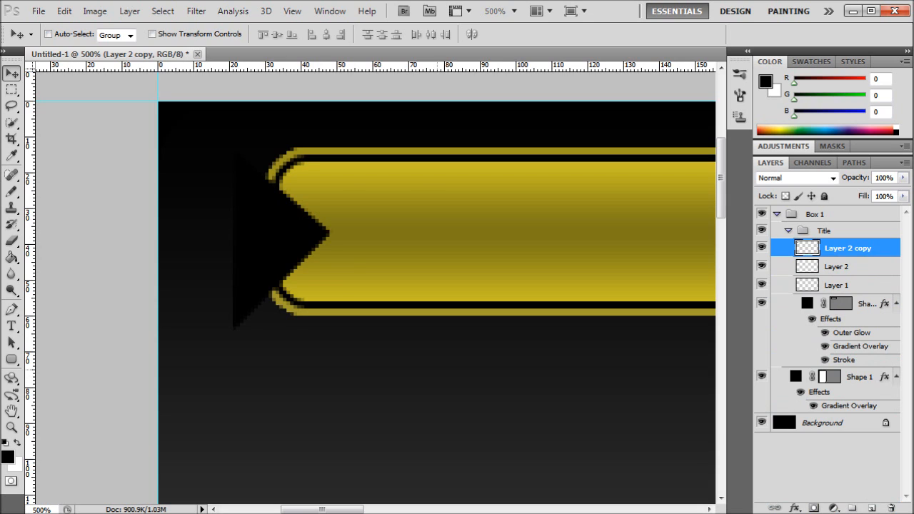
pyautogui.moveTo(286, 337); pyautogui.dragTo(475, 353)
pyautogui.hotkey('ctrl', 't')
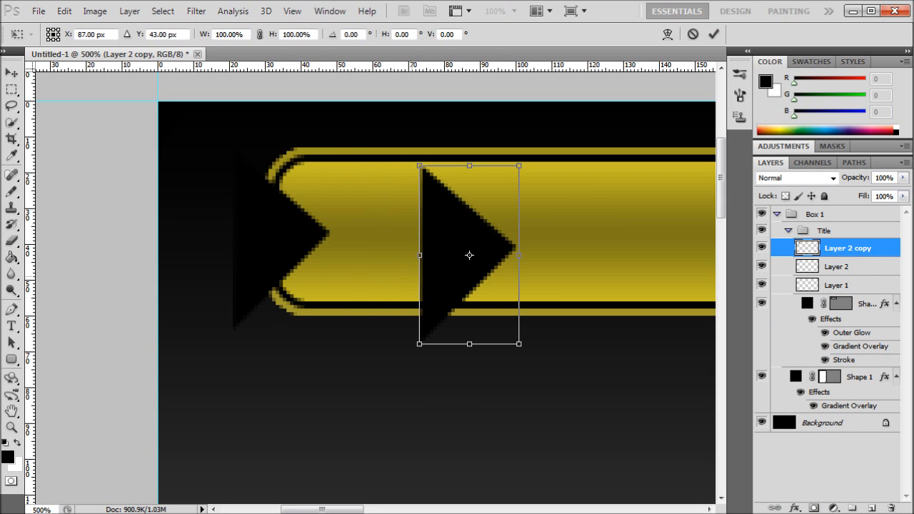
pyautogui.moveTo(419, 255); pyautogui.dragTo(607, 255)
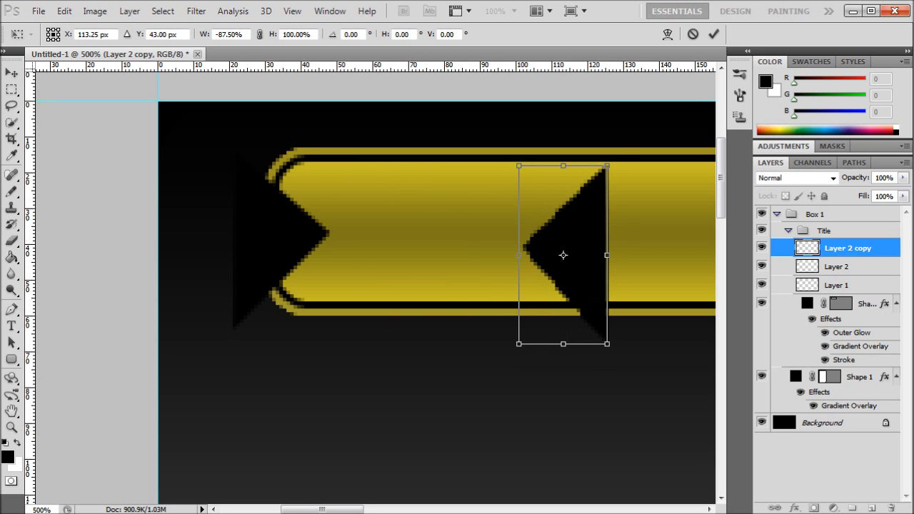
pyautogui.press('v')
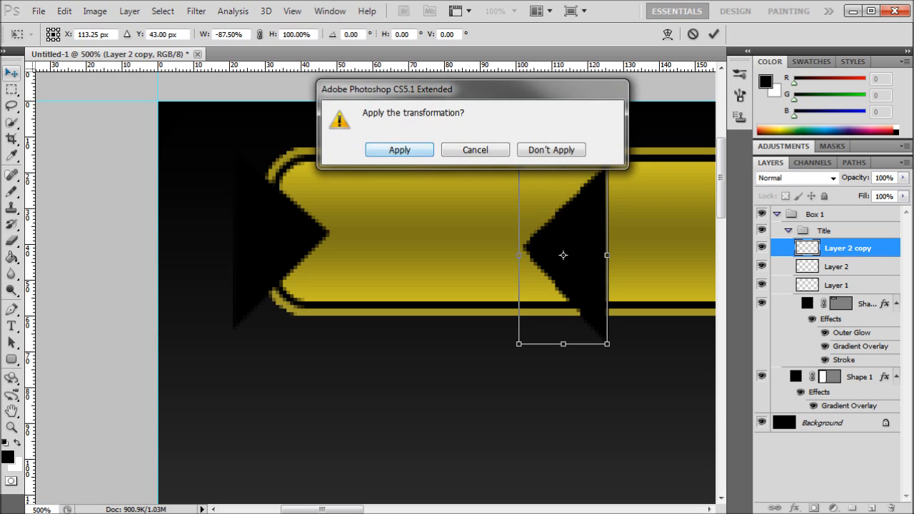
pyautogui.press('Return')
pyautogui.hscroll(10, 376, 303)
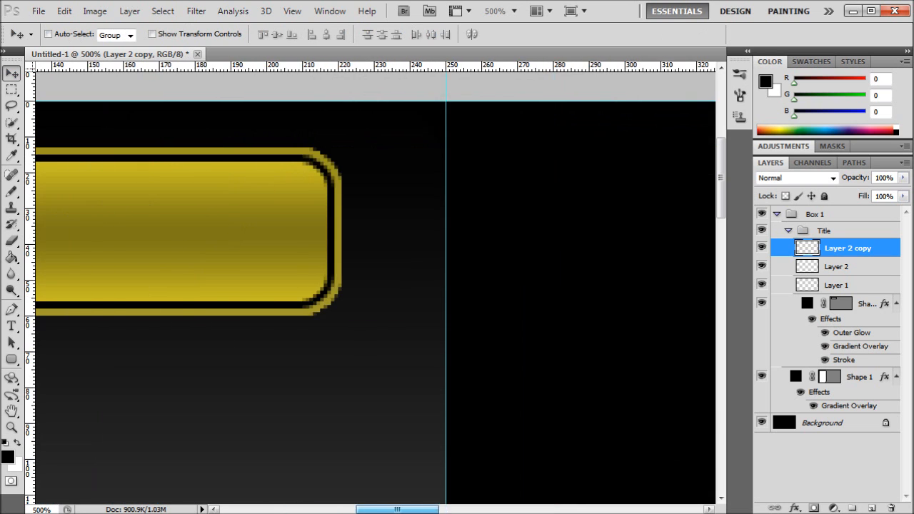
pyautogui.moveTo(512, 358); pyautogui.dragTo(670, 357)
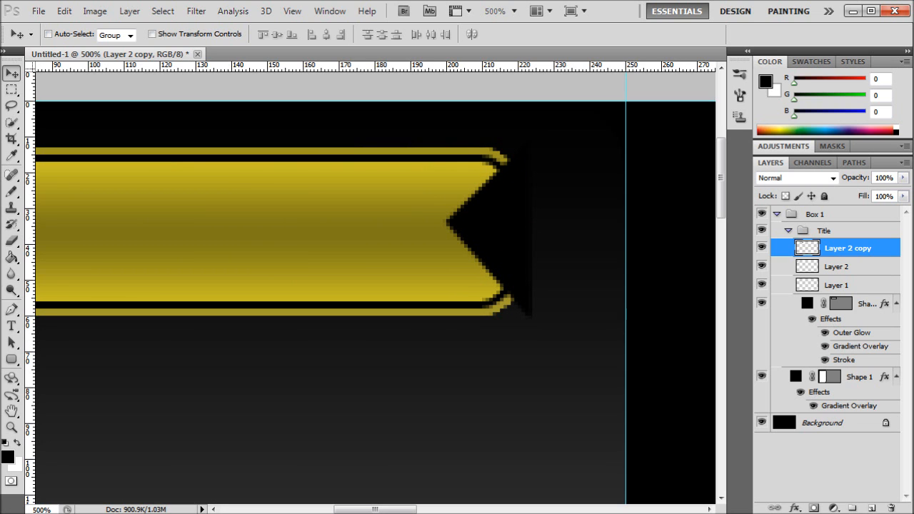
# Step: Add an Outer Glow to Layer 2 with its color set to black (#000000)
pyautogui.doubleClick(875, 267)
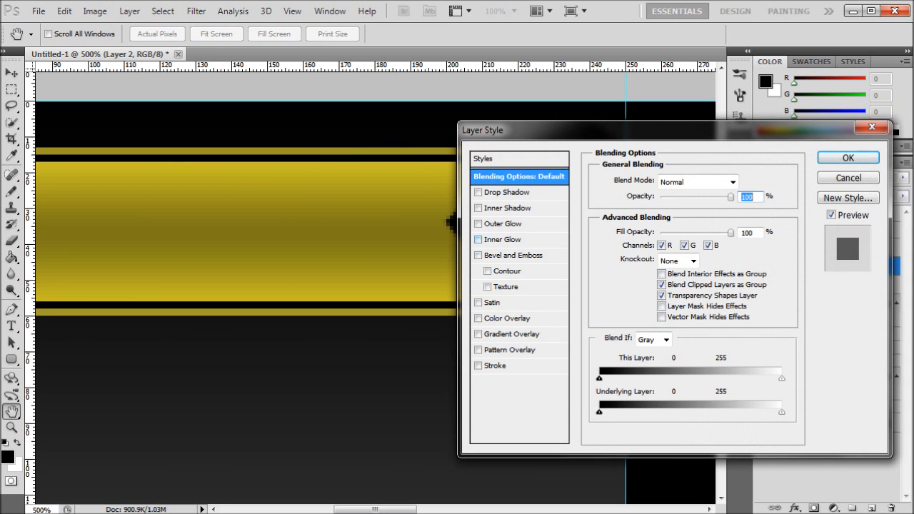
pyautogui.click(504, 224)
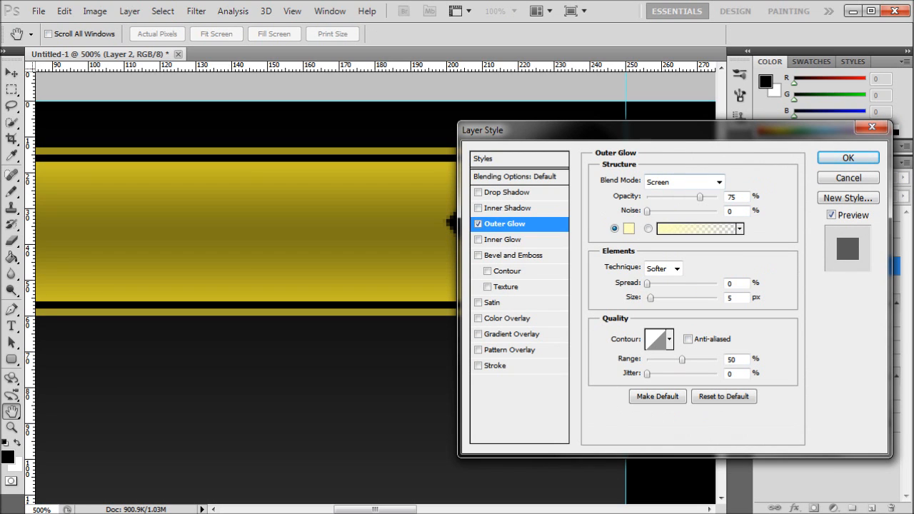
pyautogui.click(629, 228)
pyautogui.moveTo(280, 325); pyautogui.dragTo(270, 337)
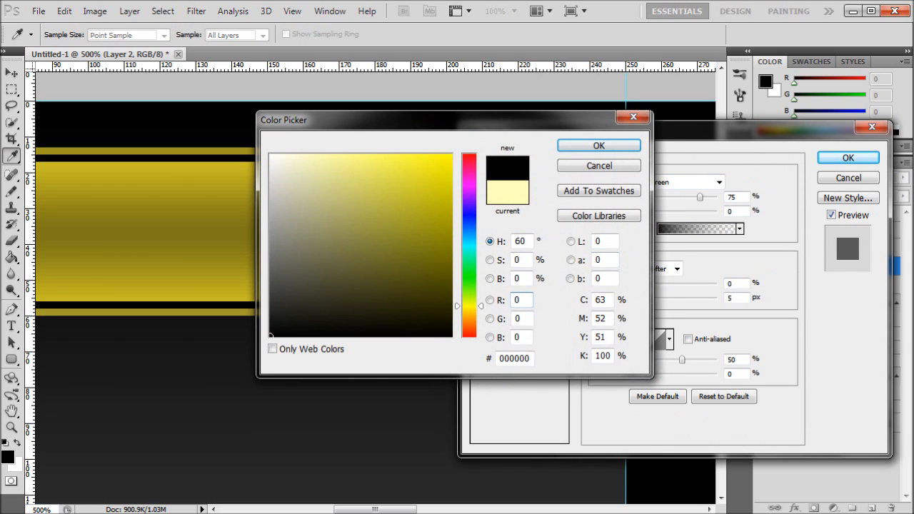
pyautogui.press('Return')
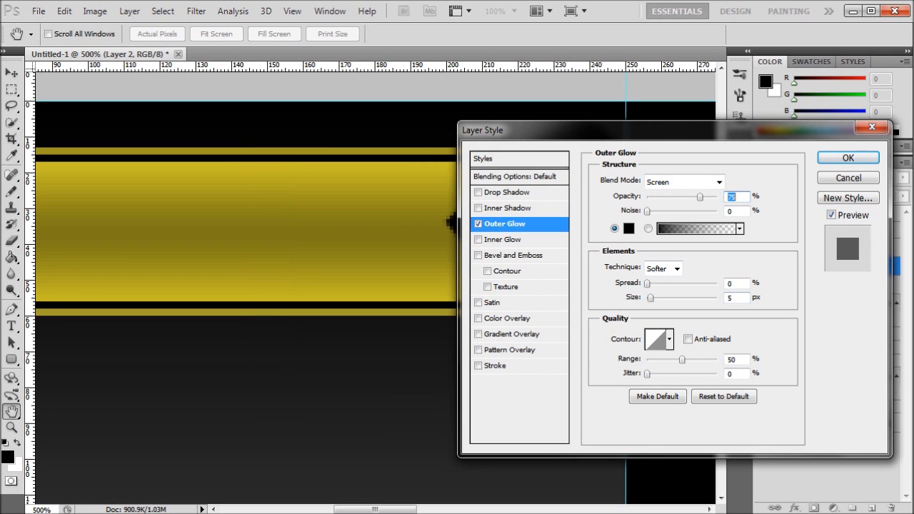
pyautogui.press('Return')
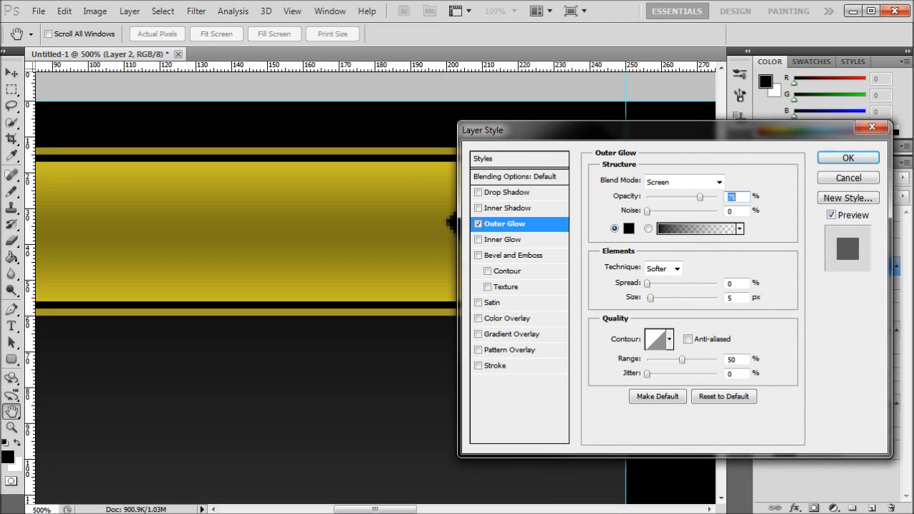
# Step: Set Layer 2's Outer Glow to the Linear Burn blend mode with 18% spread and 46 px size, and apply it
pyautogui.click(686, 182)
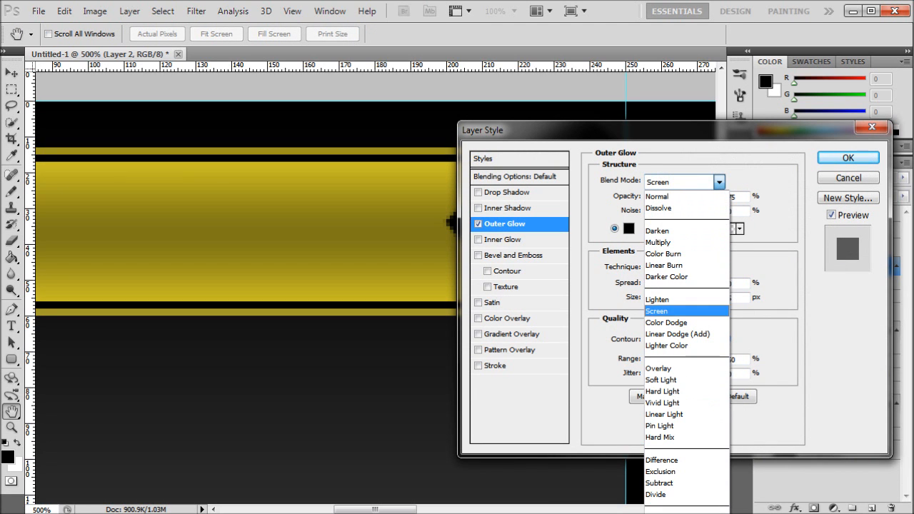
pyautogui.click(658, 368)
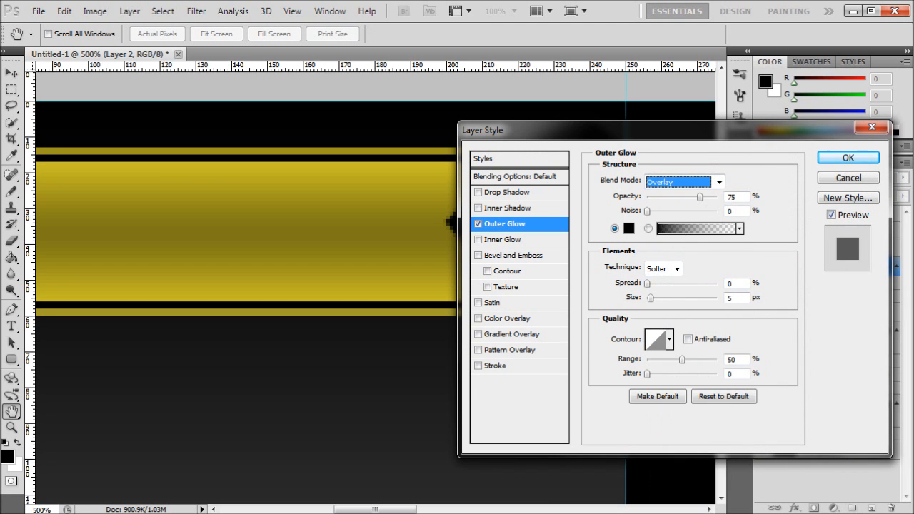
pyautogui.click(719, 182)
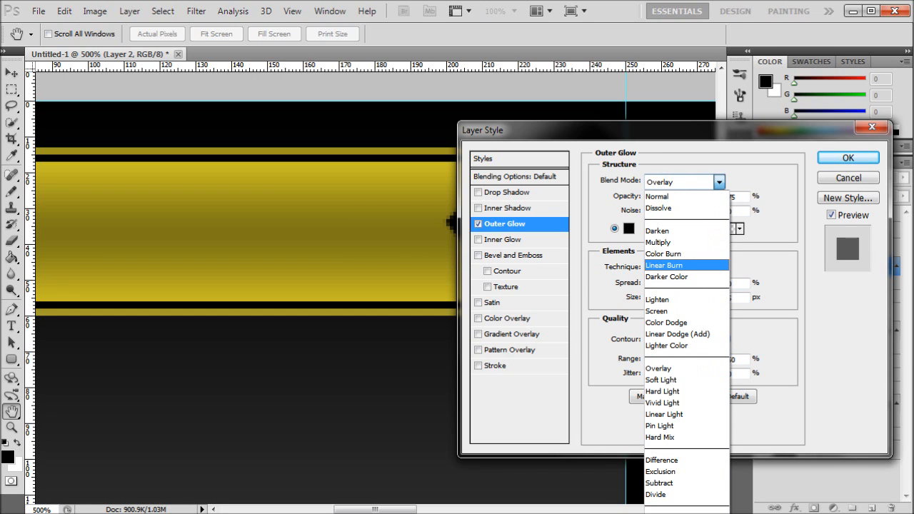
pyautogui.click(679, 275)
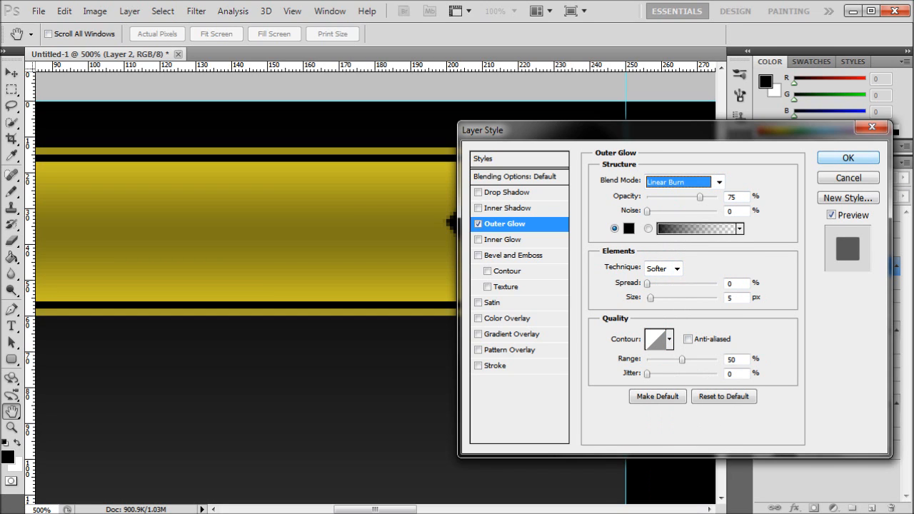
pyautogui.moveTo(651, 298)
pyautogui.mouseDown()
pyautogui.moveTo(670, 298)
pyautogui.moveTo(651, 299)
pyautogui.moveTo(648, 284)
pyautogui.moveTo(660, 284)
pyautogui.moveTo(654, 298)
pyautogui.moveTo(675, 298)
pyautogui.moveTo(664, 299)
pyautogui.mouseUp()
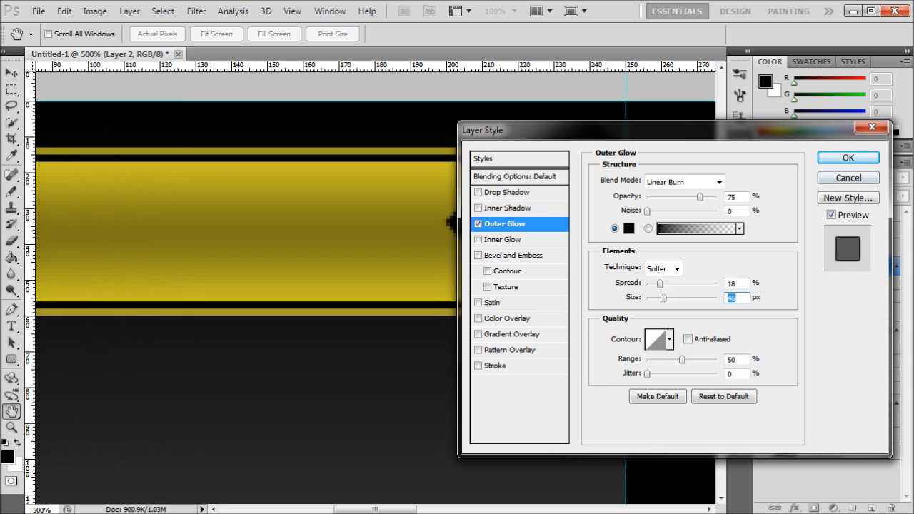
pyautogui.click(834, 159)
pyautogui.moveTo(375, 510); pyautogui.dragTo(324, 510)
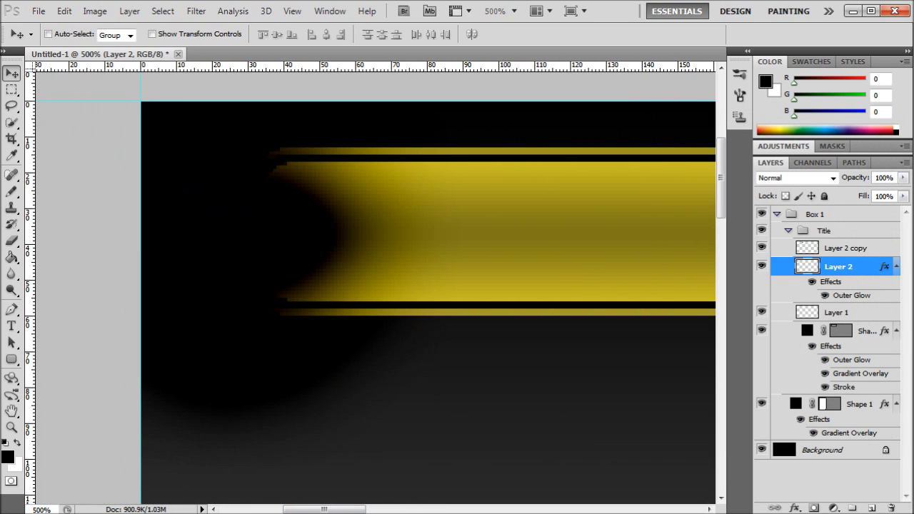
# Step: Change Layer 2's Outer Glow to the Normal blend mode with 2% spread and 7 px size, and apply it
pyautogui.doubleClick(869, 267)
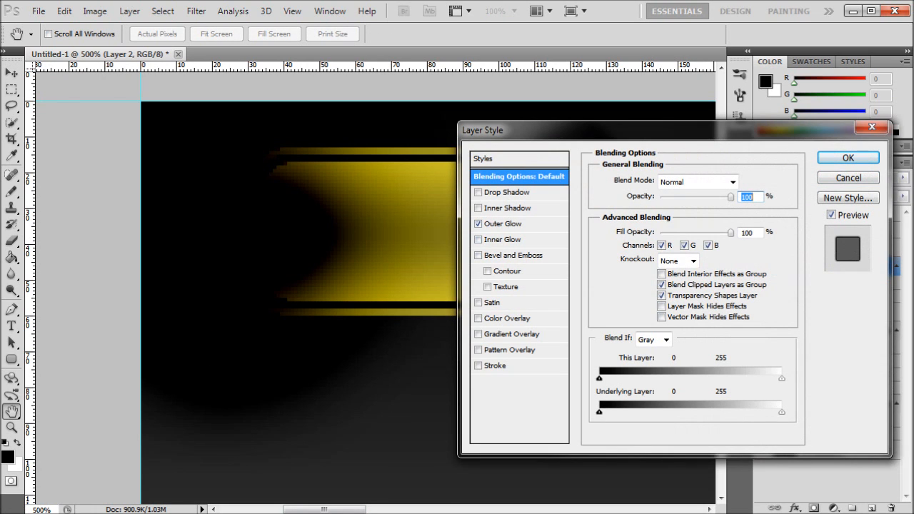
pyautogui.click(505, 224)
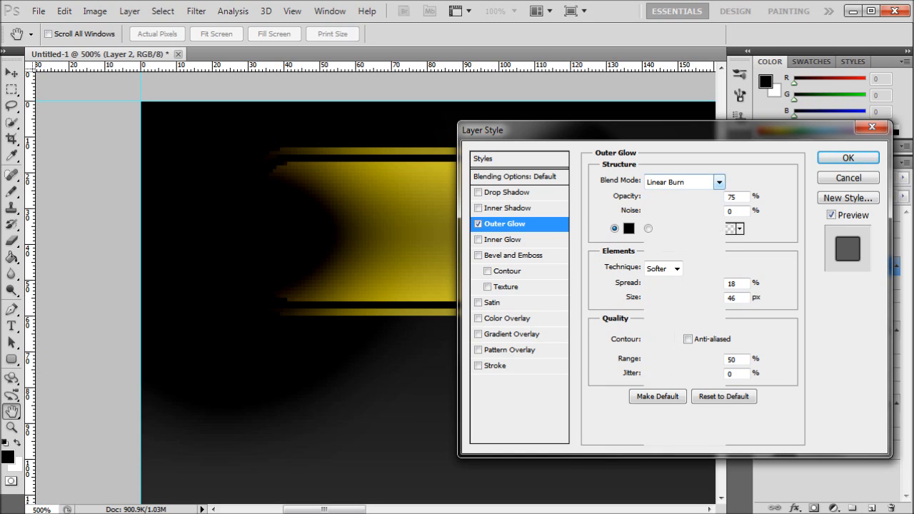
pyautogui.click(719, 182)
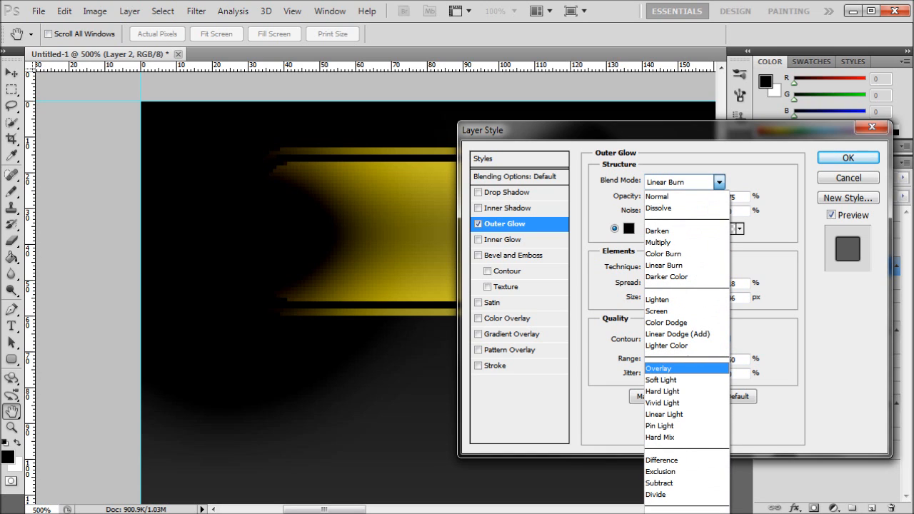
pyautogui.click(658, 368)
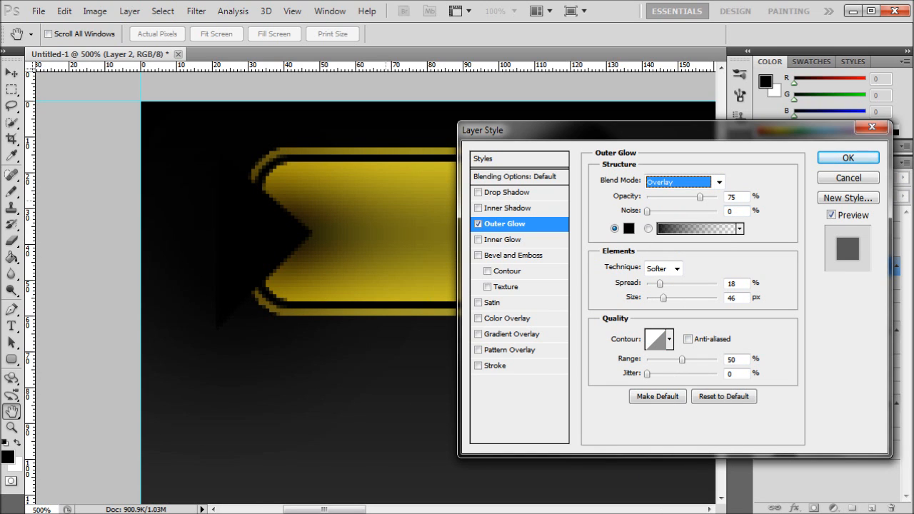
pyautogui.click(719, 183)
pyautogui.click(661, 369)
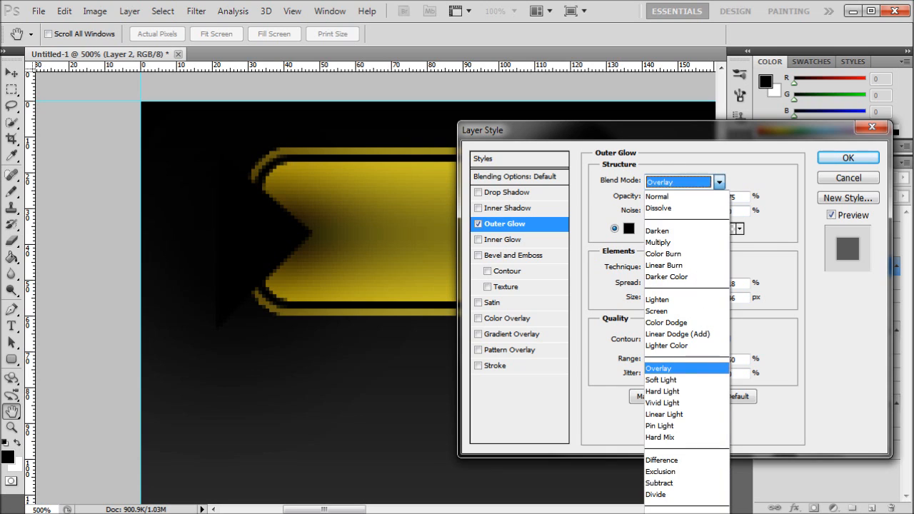
pyautogui.click(719, 182)
pyautogui.click(700, 197)
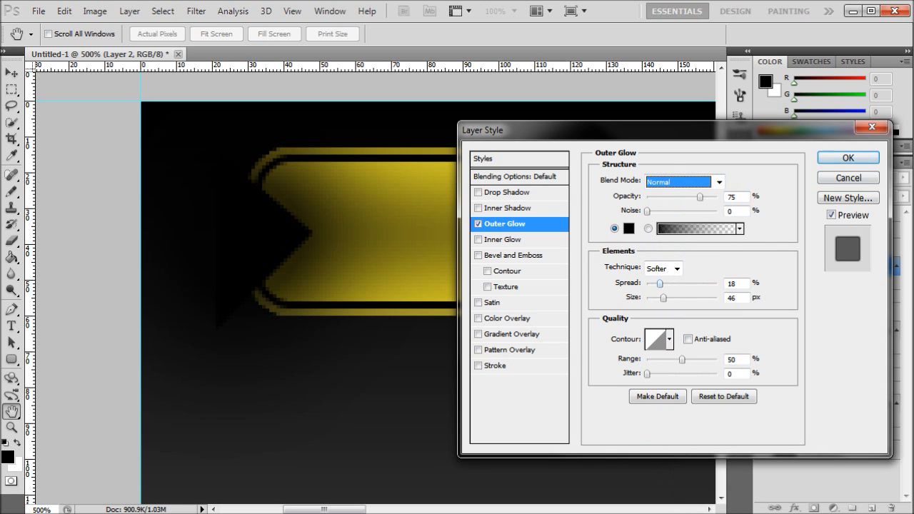
pyautogui.moveTo(660, 284)
pyautogui.mouseDown()
pyautogui.moveTo(646, 285)
pyautogui.moveTo(652, 298)
pyautogui.mouseUp()
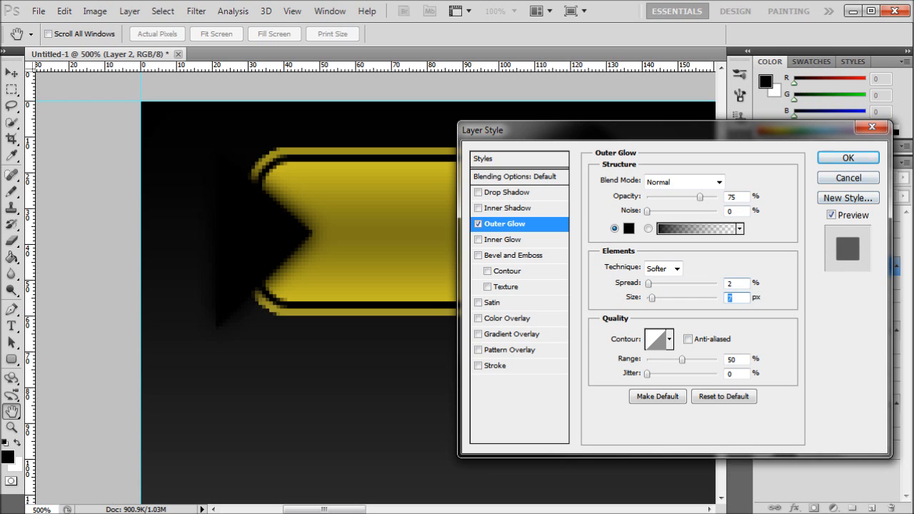
pyautogui.click(848, 158)
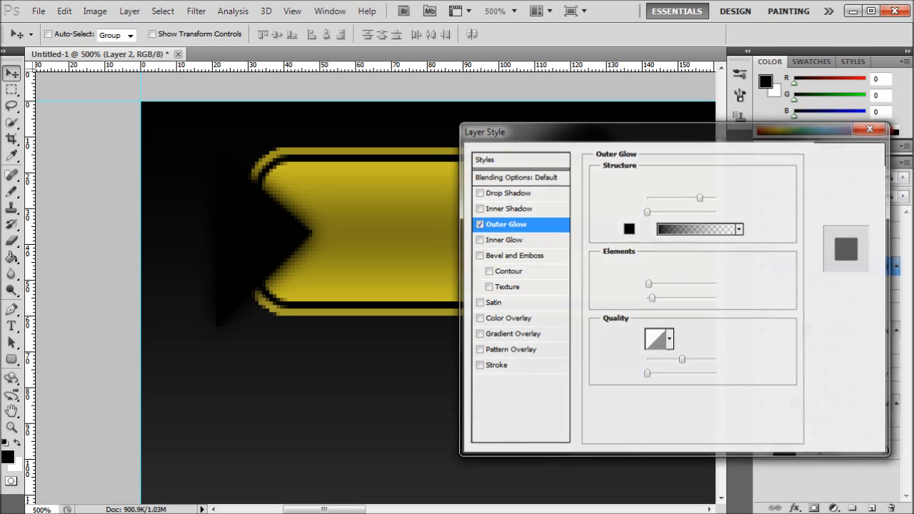
# Step: Try to clear Layer 2's layer style and paste the style from the clipboard onto Layer 2 copy
pyautogui.rightClick(850, 291)
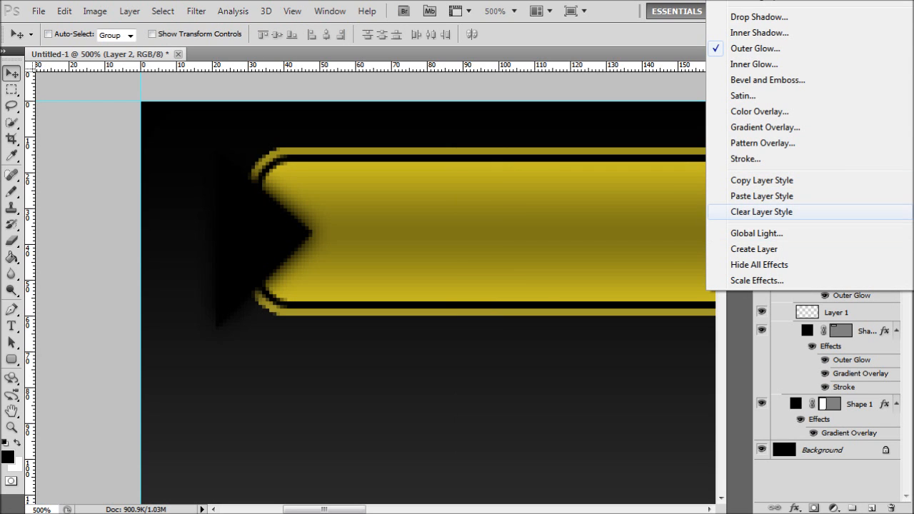
pyautogui.click(762, 212)
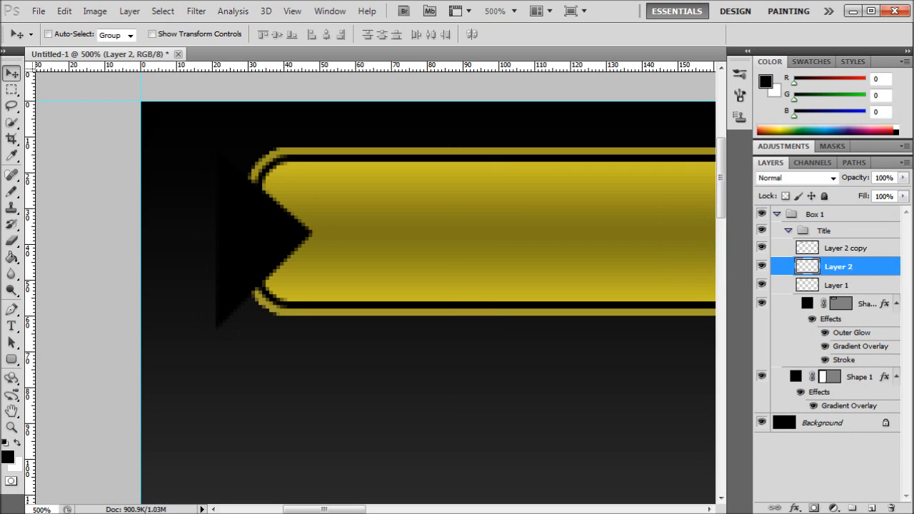
pyautogui.rightClick(707, 247)
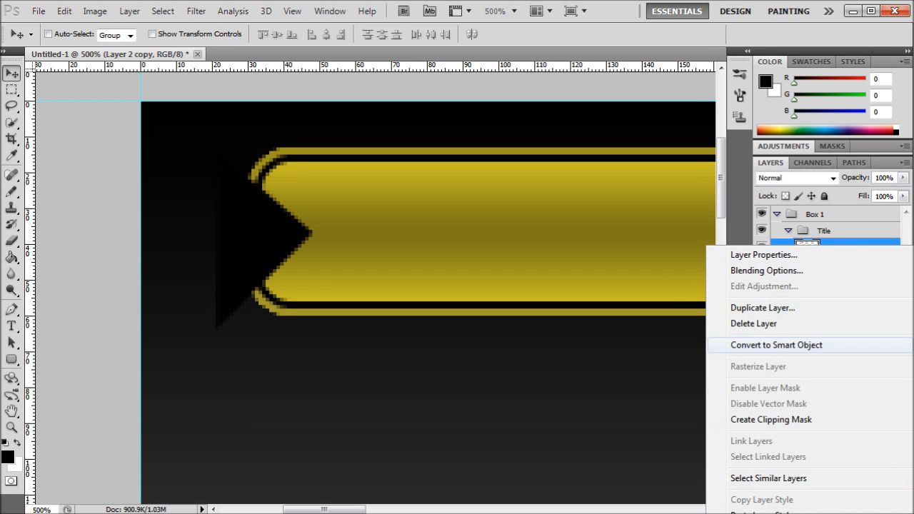
pyautogui.click(763, 512)
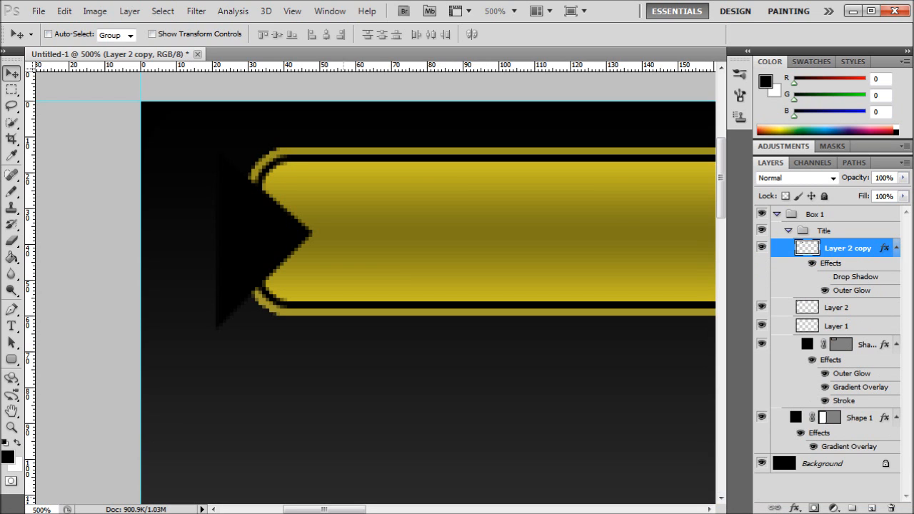
pyautogui.moveTo(333, 509); pyautogui.dragTo(388, 510)
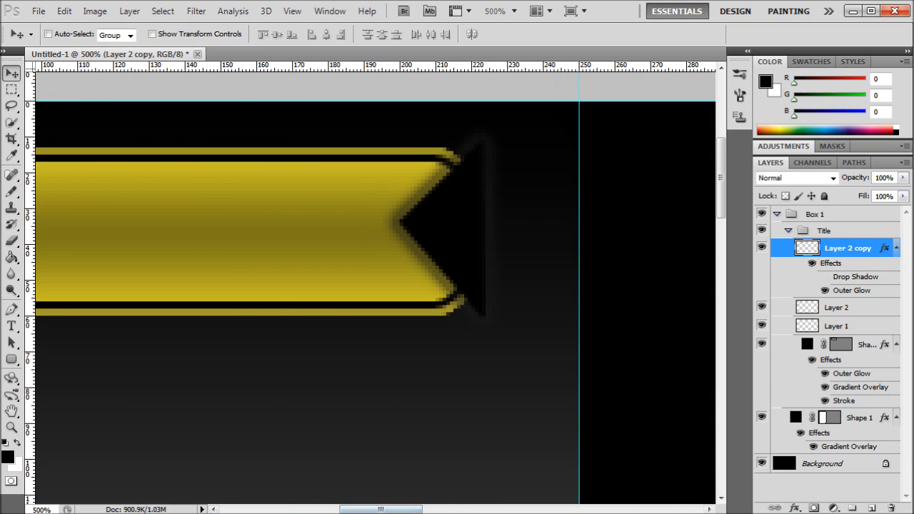
# Step: Undo the style pasted on Layer 2 copy and the clearing of Layer 2's style
pyautogui.hotkey('ctrl', 'z')
pyautogui.hotkey('ctrl', 'alt', 'z')
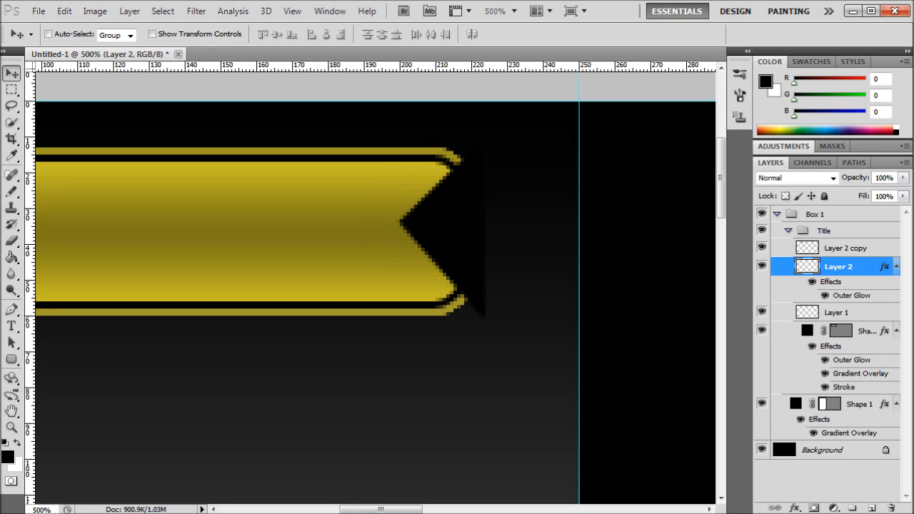
# Step: Copy Layer 2's layer style and paste it onto Layer 2 copy
pyautogui.rightClick(849, 267)
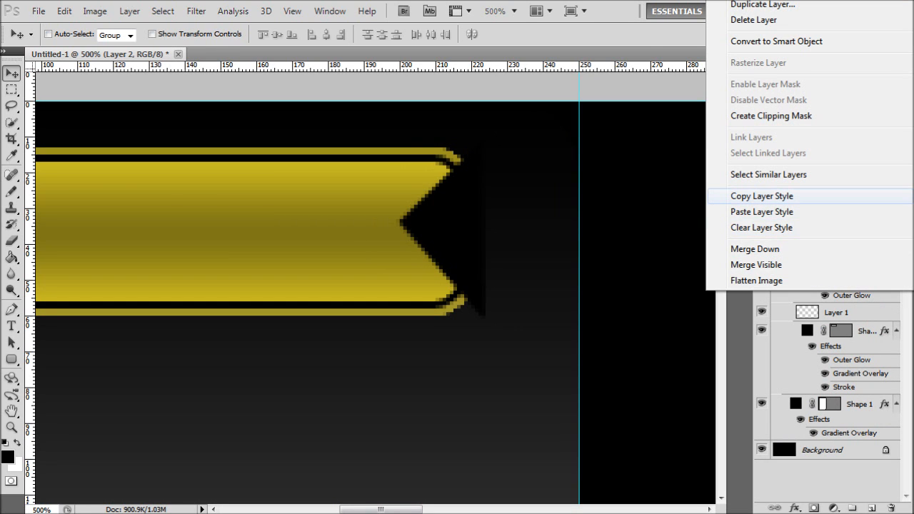
pyautogui.click(762, 196)
pyautogui.click(846, 188)
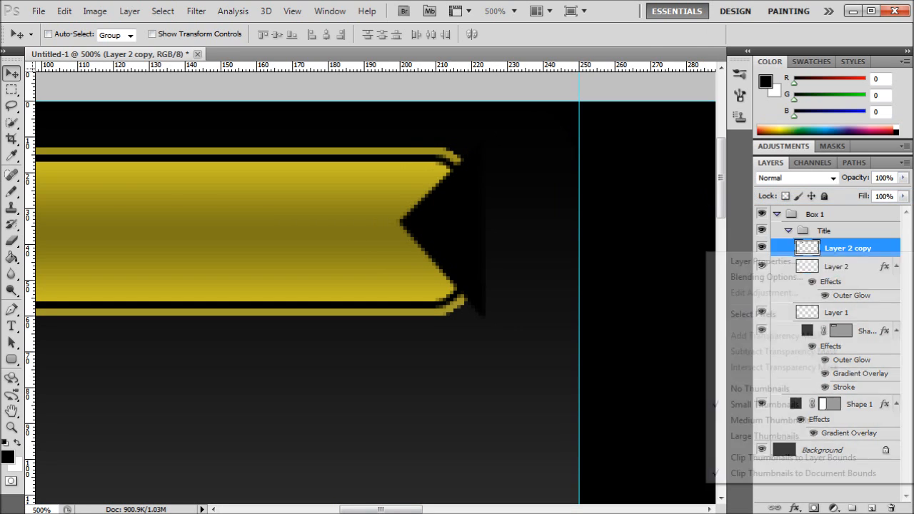
pyautogui.rightClick(808, 248)
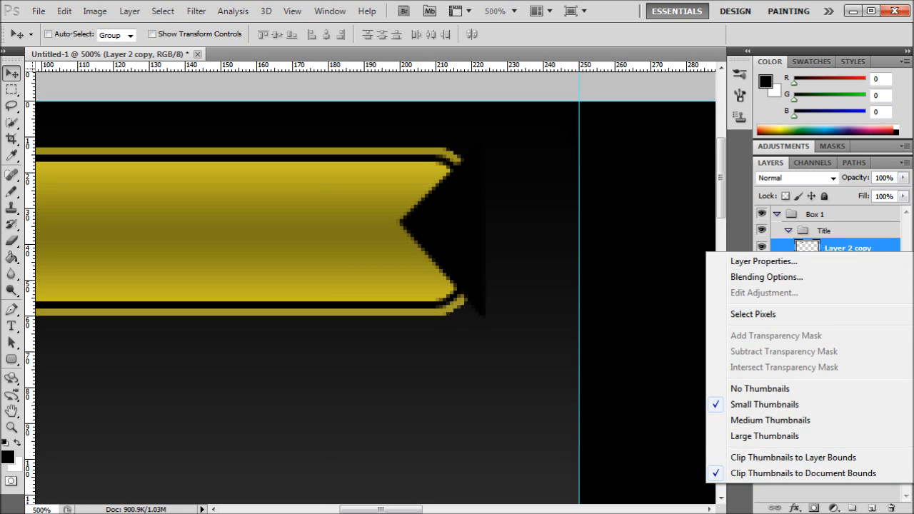
pyautogui.rightClick(849, 248)
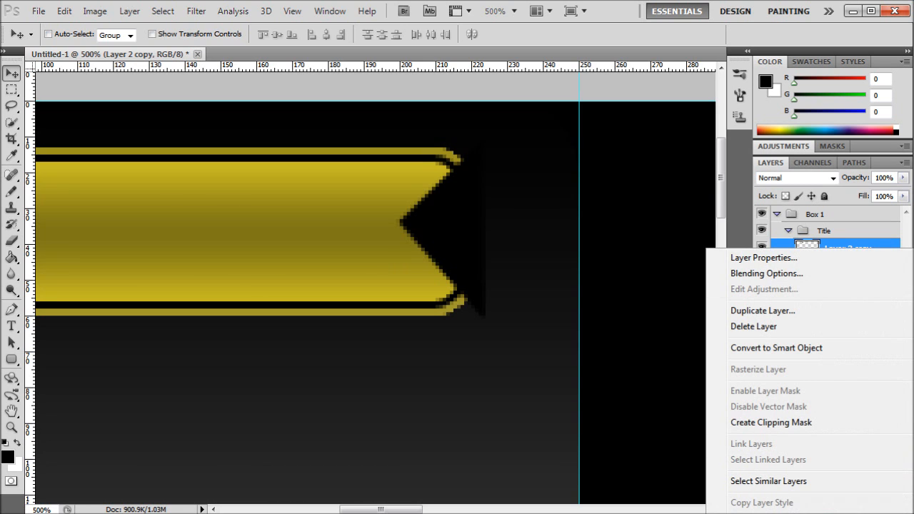
pyautogui.click(763, 513)
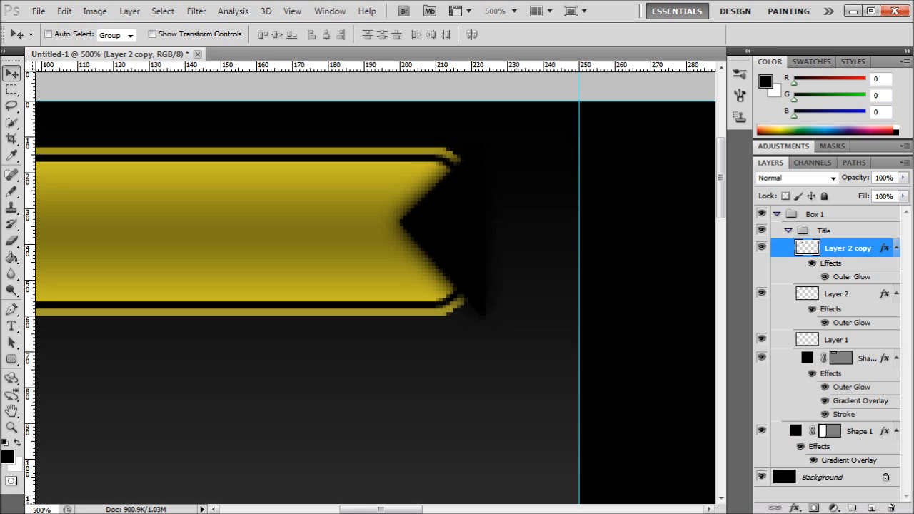
# Step: Examine the shadowed notches at both ends of the yellow title bar, ending with the whole canvas in view
pyautogui.moveTo(381, 509); pyautogui.dragTo(362, 509)
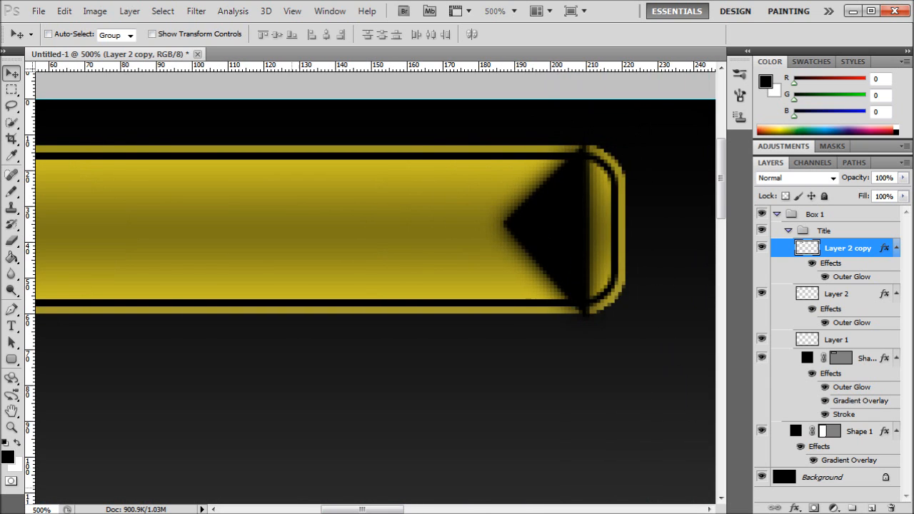
pyautogui.moveTo(292, 492); pyautogui.dragTo(338, 509)
pyautogui.moveTo(363, 510)
pyautogui.mouseDown()
pyautogui.moveTo(330, 510)
pyautogui.moveTo(366, 509)
pyautogui.moveTo(352, 510)
pyautogui.mouseUp()
pyautogui.scroll(5, 375, 287)
pyautogui.scroll(1, 375, 287)
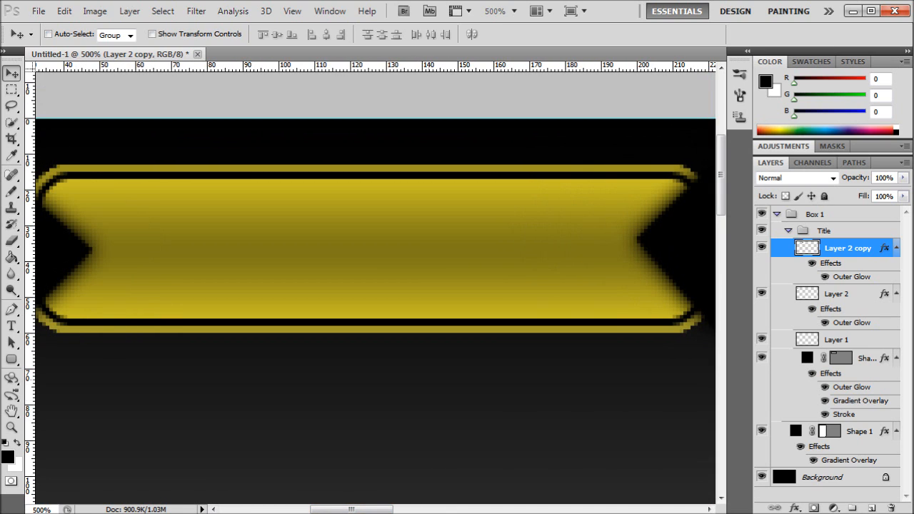
pyautogui.press('z')
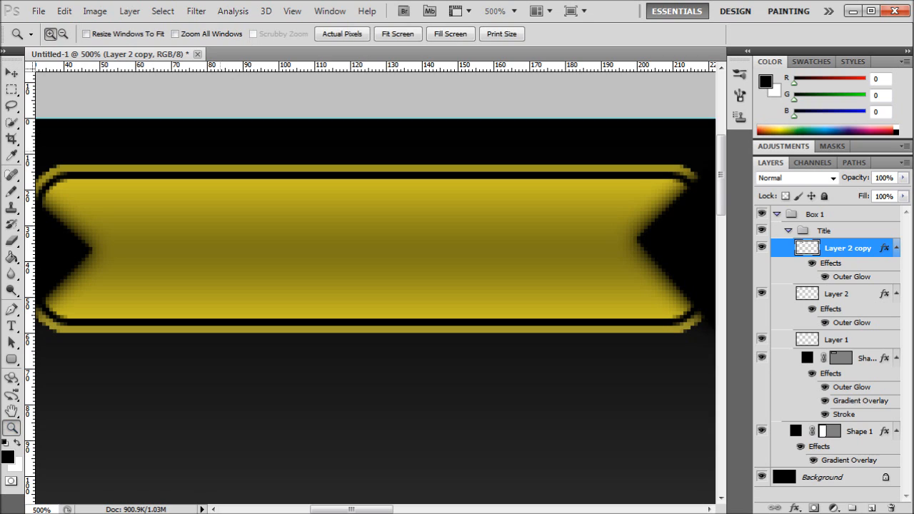
pyautogui.click(397, 34)
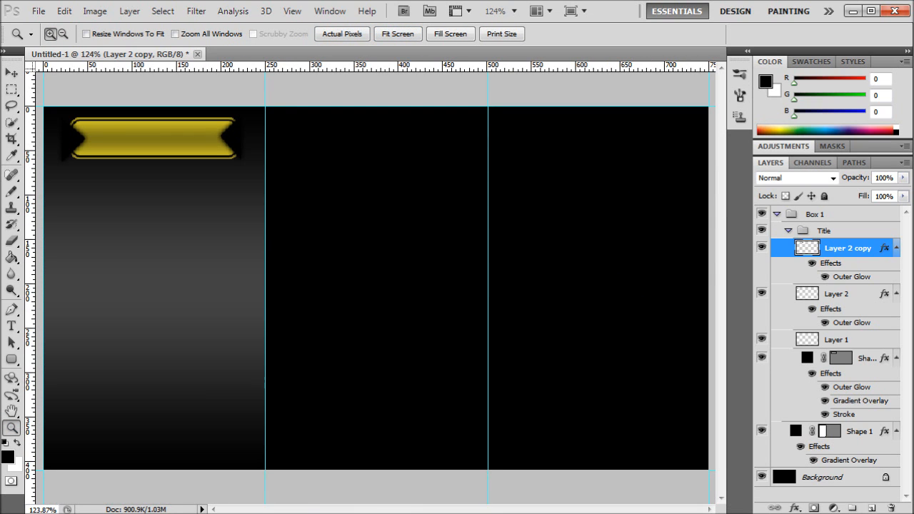
# Step: Try to duplicate Layer 1, merge it with its copy and load the merged layer as a selection
pyautogui.click(839, 340)
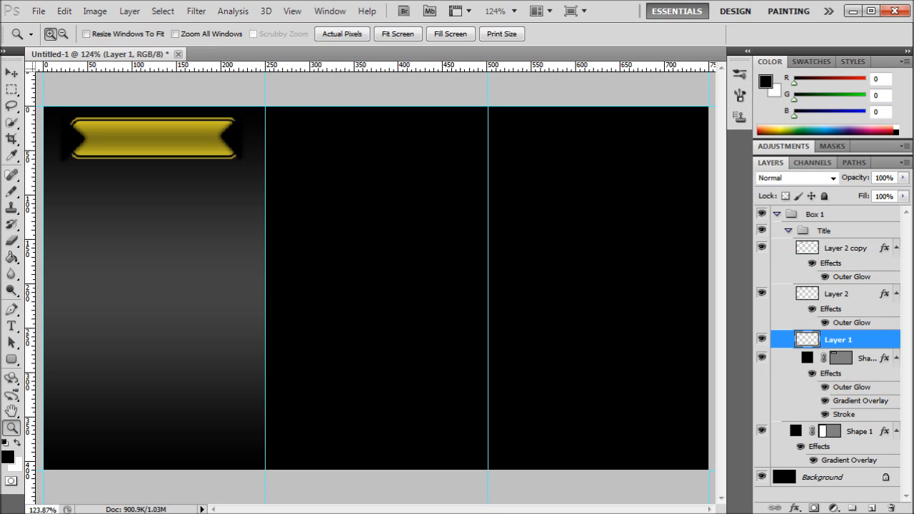
pyautogui.moveTo(839, 340); pyautogui.dragTo(872, 508)
pyautogui.keyDown('shift'); pyautogui.click(839, 359); pyautogui.keyUp('shift')
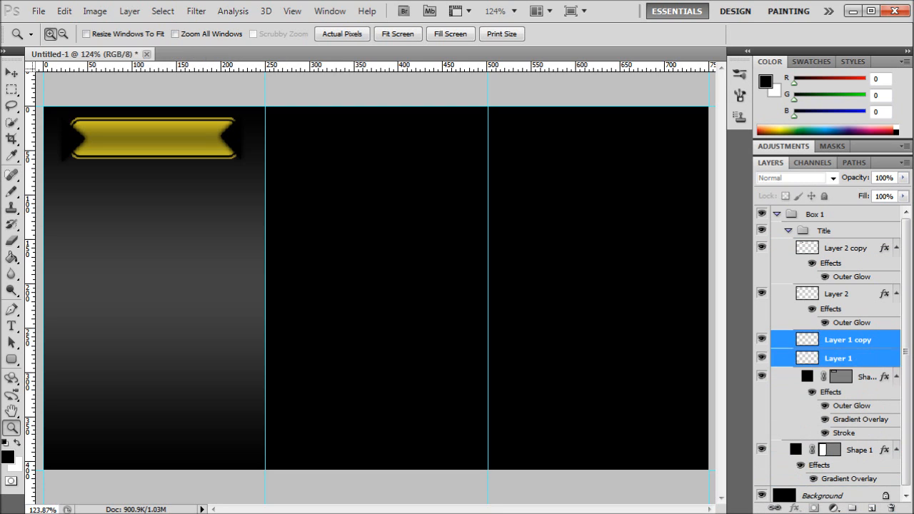
pyautogui.rightClick(832, 352)
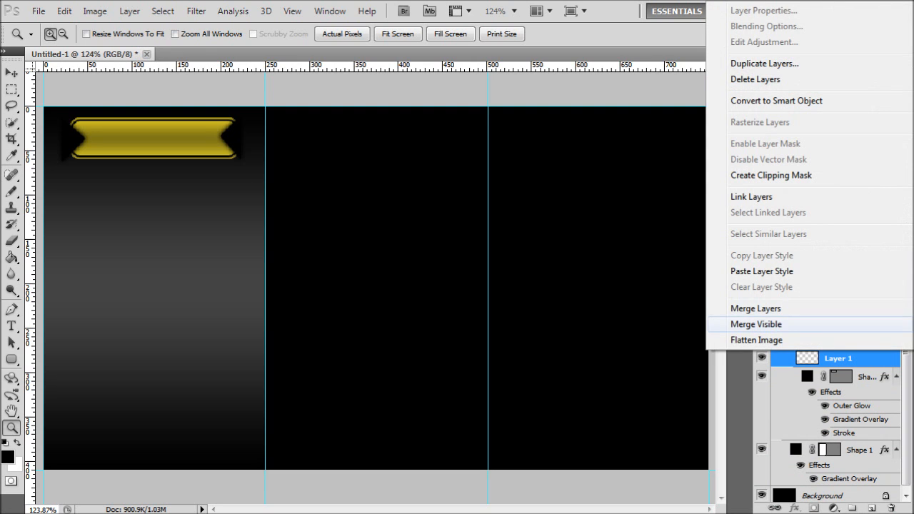
pyautogui.click(776, 309)
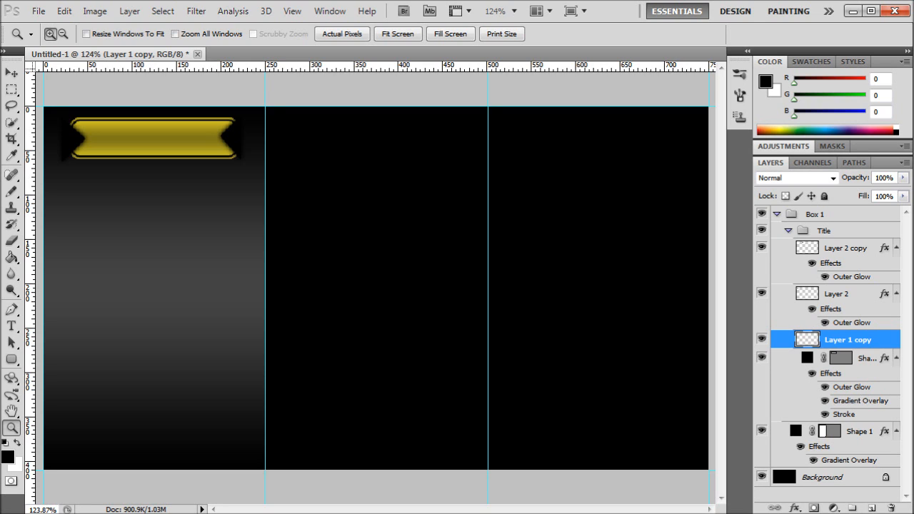
pyautogui.keyDown('ctrl'); pyautogui.click(807, 340); pyautogui.keyUp('ctrl')
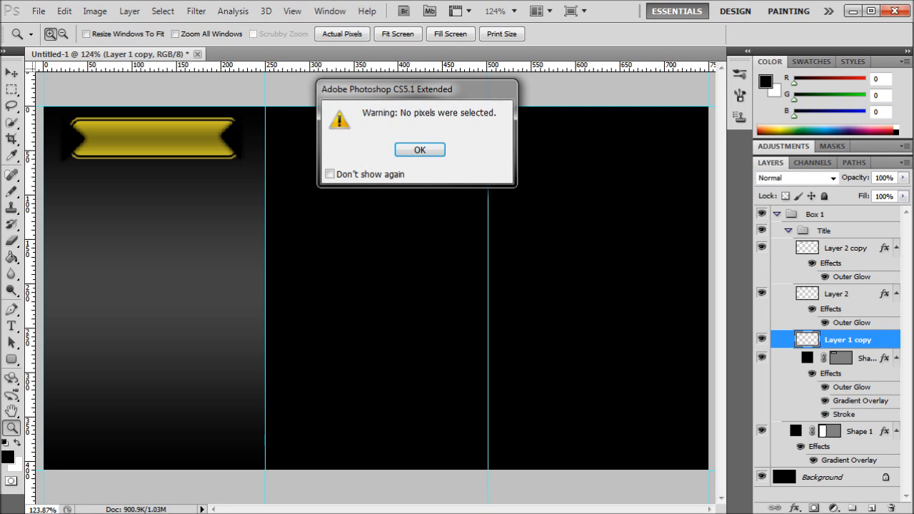
pyautogui.press('Return')
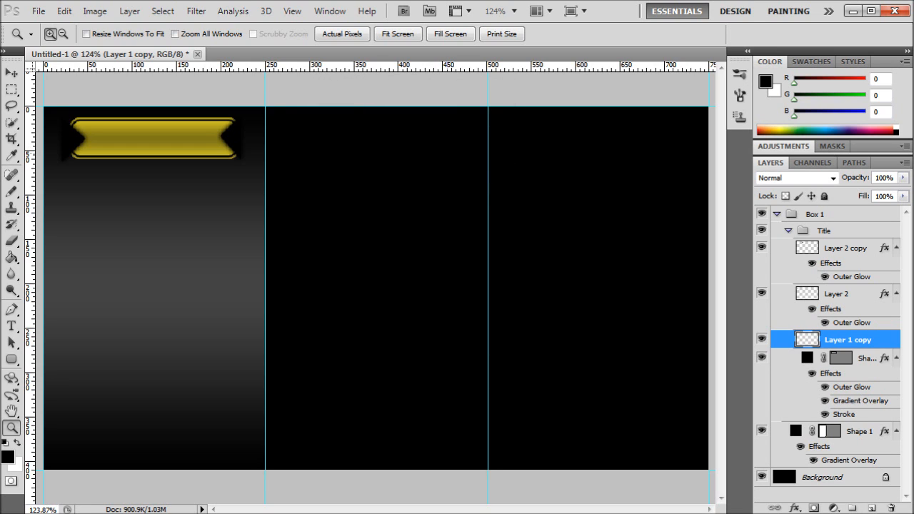
# Step: Undo the duplication and merging of Layer 1, and remove the empty Layer 1 from the Title group
pyautogui.hotkey('ctrl', 'alt', 'z')
pyautogui.hotkey('ctrl', 'alt', 'z')
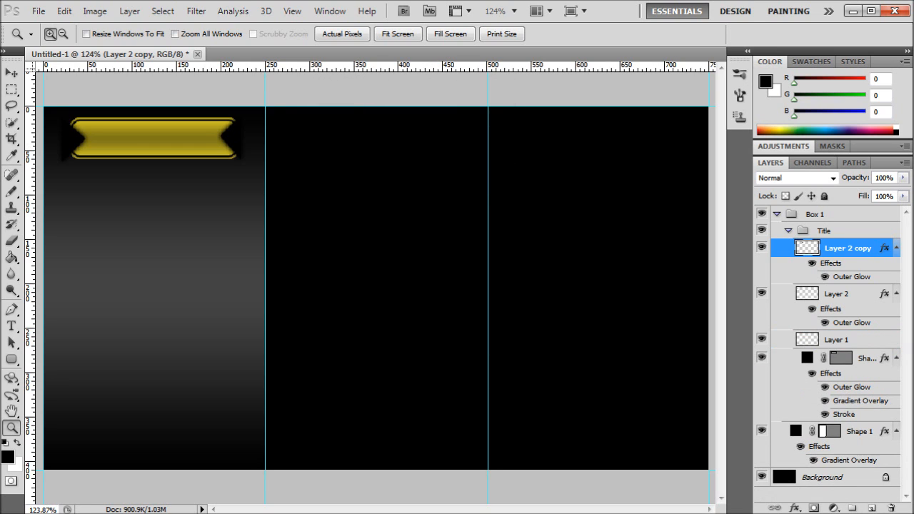
pyautogui.hotkey('ctrl', 'alt', 'z')
pyautogui.hotkey('ctrl', 'alt', 'z')
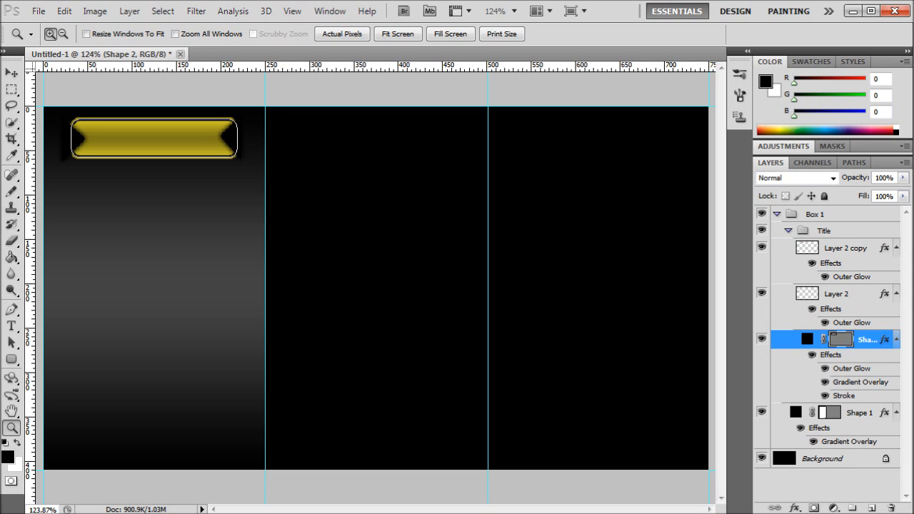
# Step: Duplicate the title bar's Shape 2 layer and hide the Outer Glow effect on the duplicate
pyautogui.doubleClick(868, 340)
pyautogui.click(873, 340)
pyautogui.press('Return')
pyautogui.moveTo(867, 340); pyautogui.dragTo(872, 508)
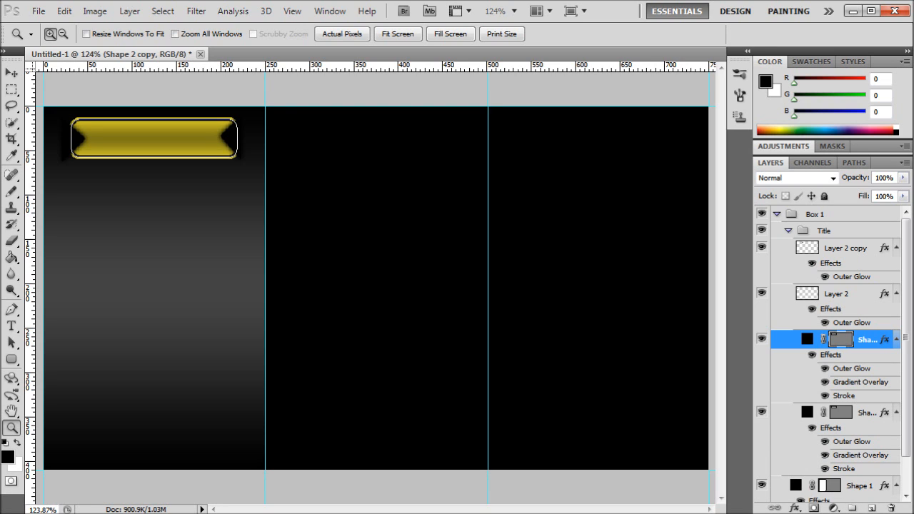
pyautogui.click(825, 369)
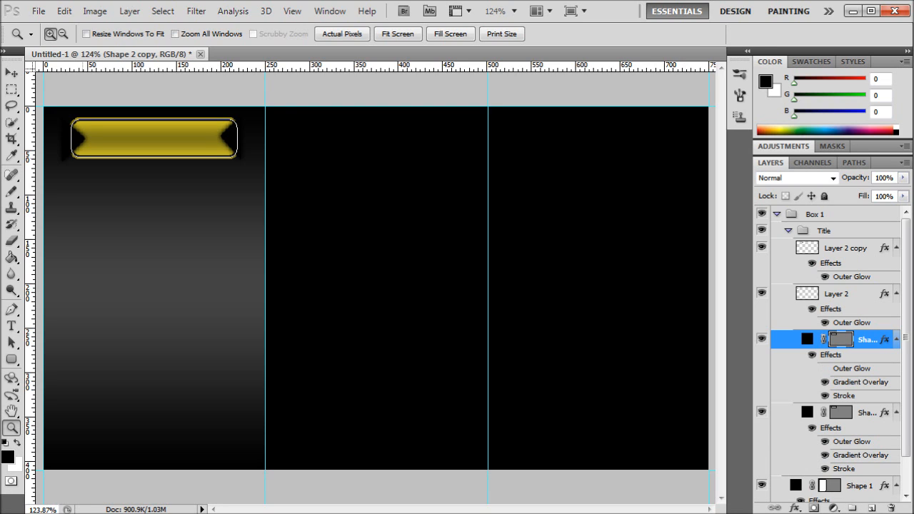
# Step: Merge Shape 2 and its duplicate into a single layer
pyautogui.keyDown('ctrl'); pyautogui.click(868, 413); pyautogui.keyUp('ctrl')
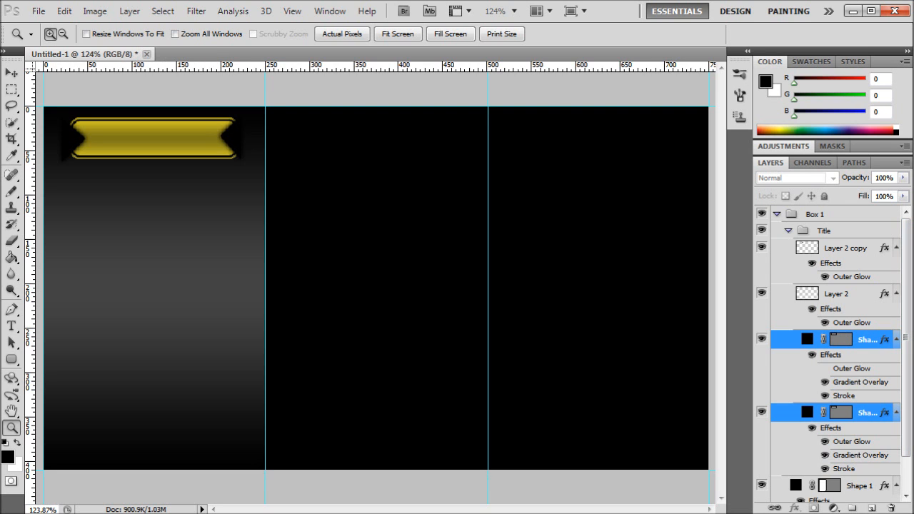
pyautogui.rightClick(867, 413)
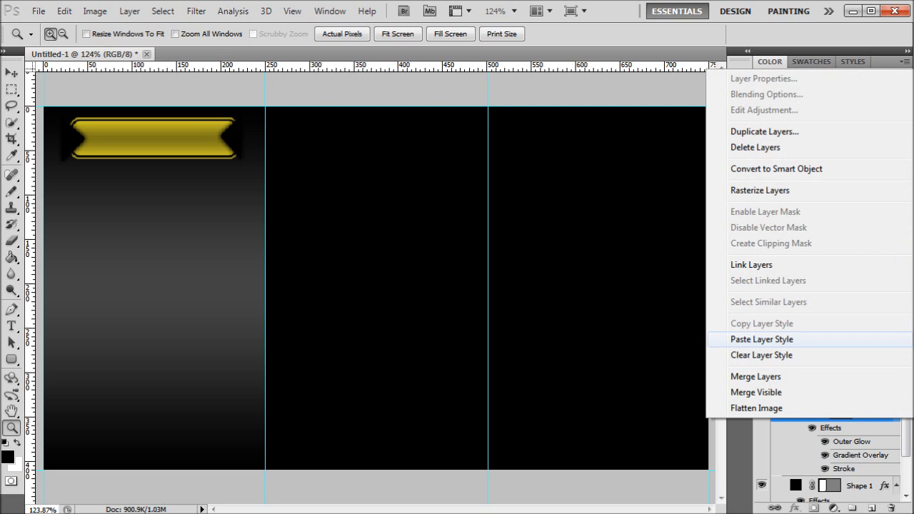
pyautogui.click(756, 376)
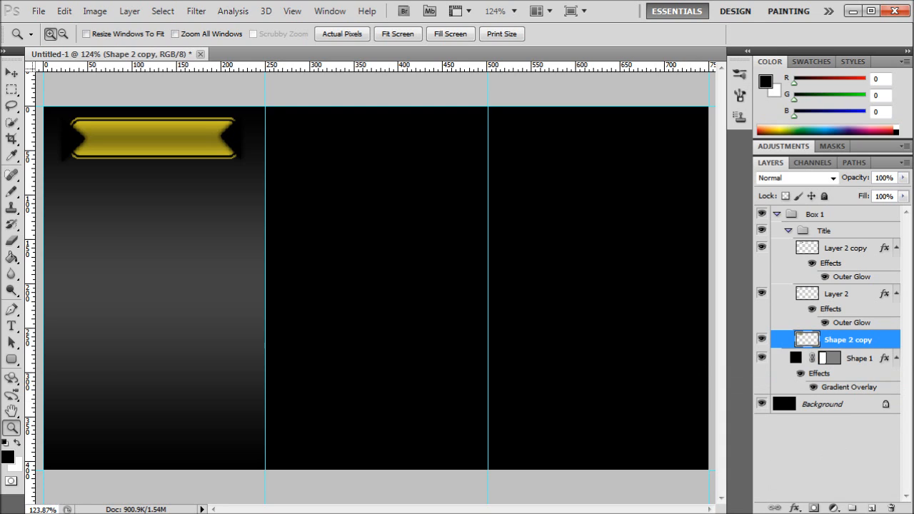
# Step: Delete the parts of Layer 2 and Layer 2 copy outside the merged title bar's outline, then deselect
pyautogui.keyDown('ctrl'); pyautogui.click(808, 340); pyautogui.keyUp('ctrl')
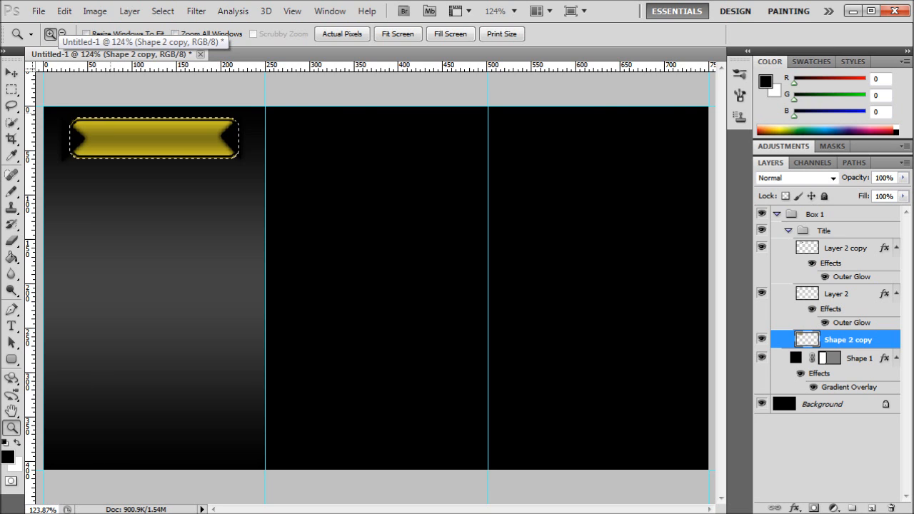
pyautogui.hotkey('ctrl', 'shift', 'i')
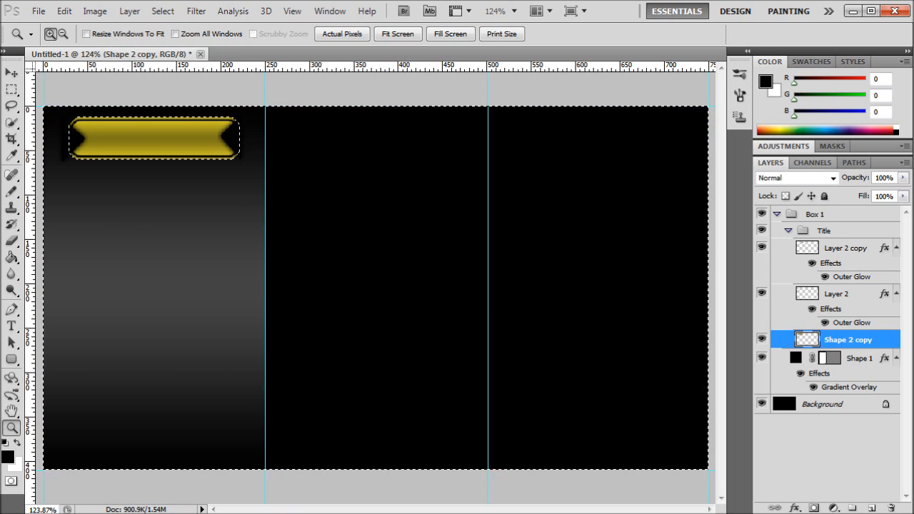
pyautogui.click(838, 294)
pyautogui.press('Delete')
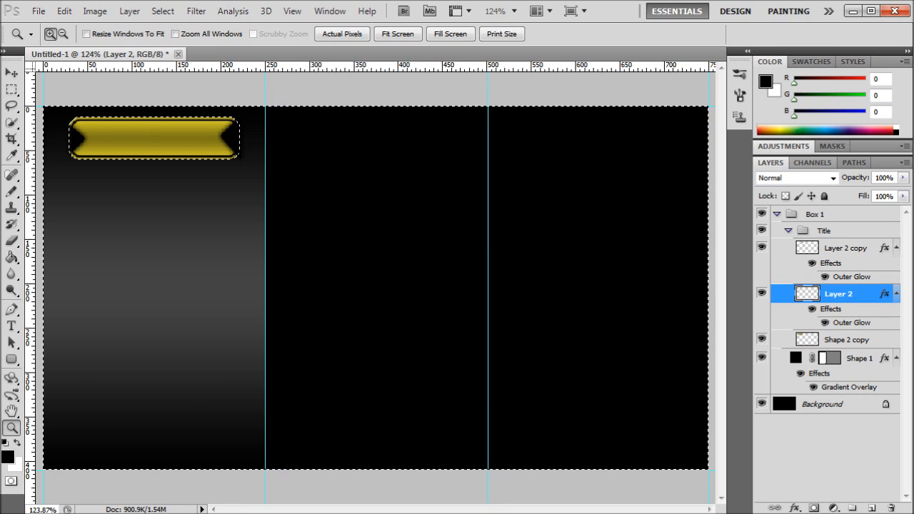
pyautogui.click(846, 249)
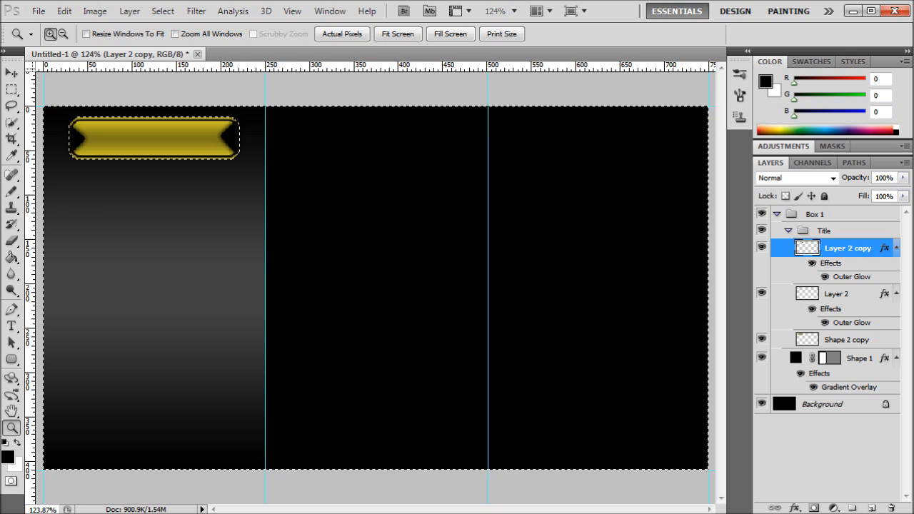
pyautogui.hotkey('ctrl', 'd')
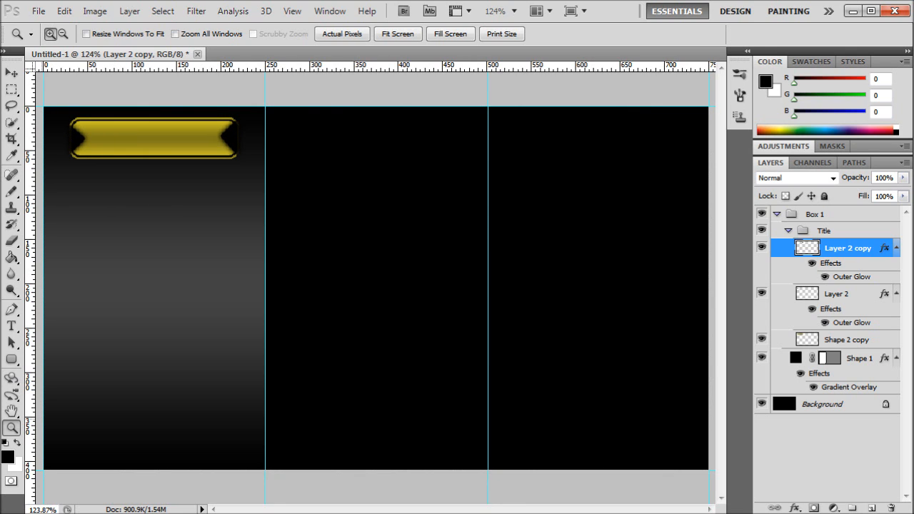
# Step: Examine the trimmed notch at the title bar's right end up close, then return to the whole canvas
pyautogui.click(202, 138)
pyautogui.click(244, 149)
pyautogui.moveTo(43, 79); pyautogui.dragTo(593, 357)
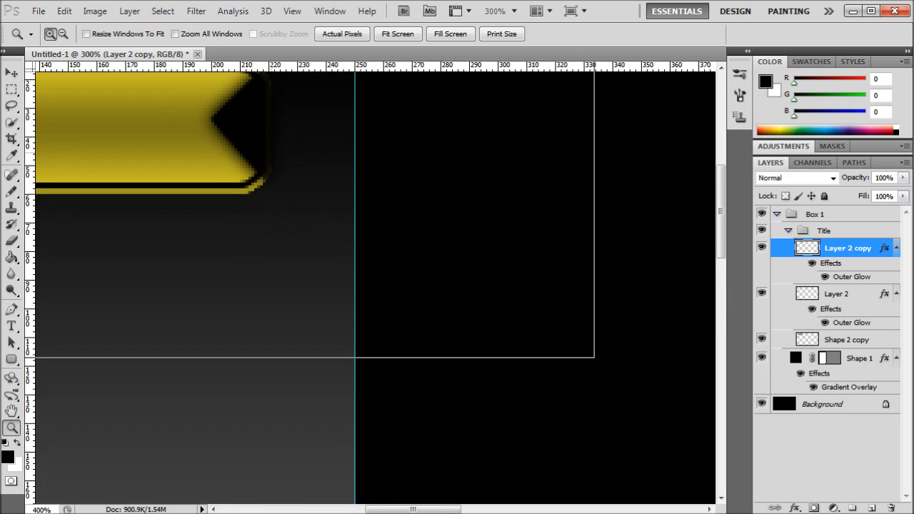
pyautogui.scroll(2, 302, 241)
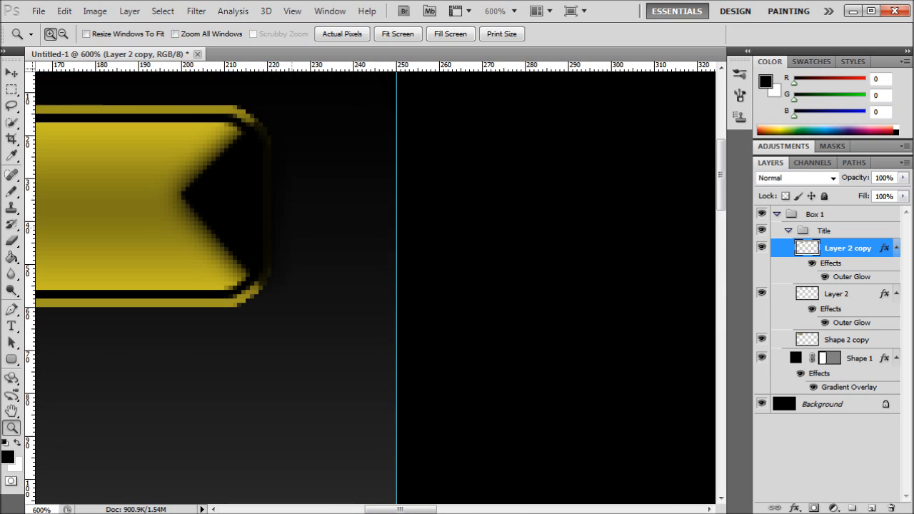
pyautogui.scroll(-2, 375, 286)
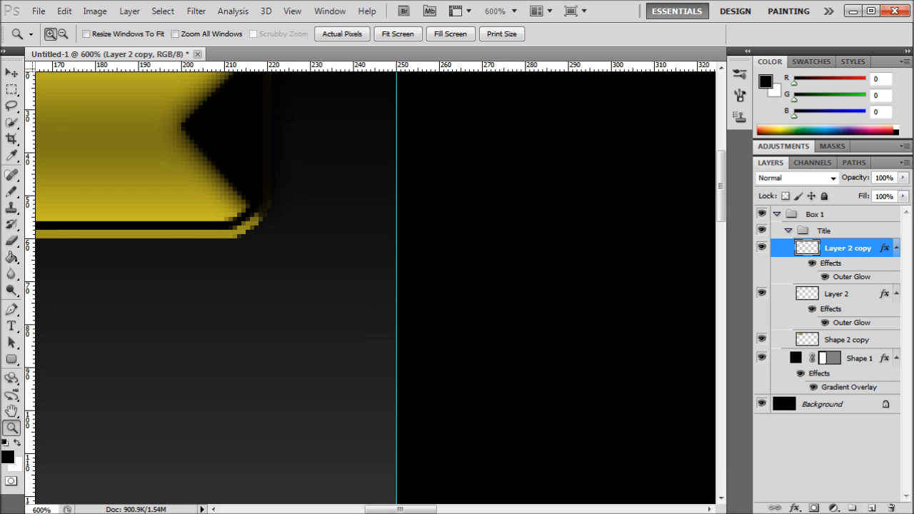
pyautogui.click(397, 34)
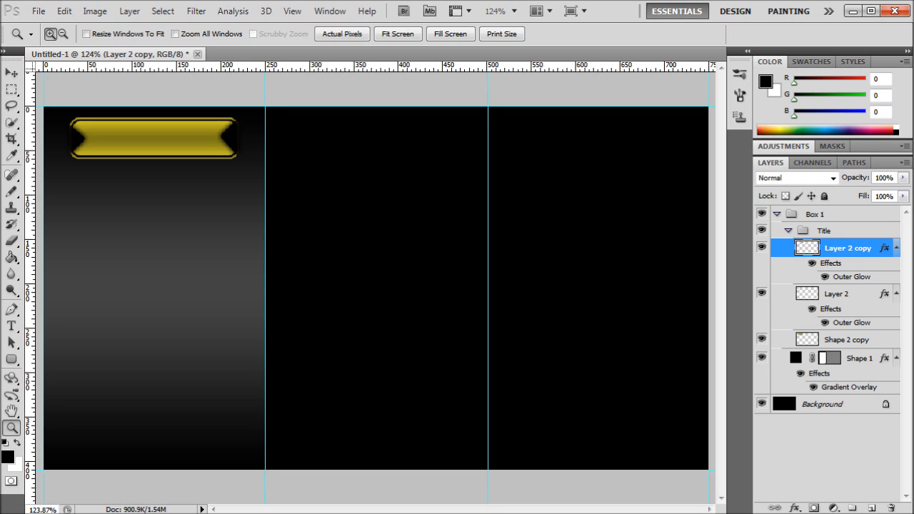
# Step: Add the text BASIC in black 7 pt Copperplate Gothic Bold on the yellow title bar
pyautogui.click(11, 326)
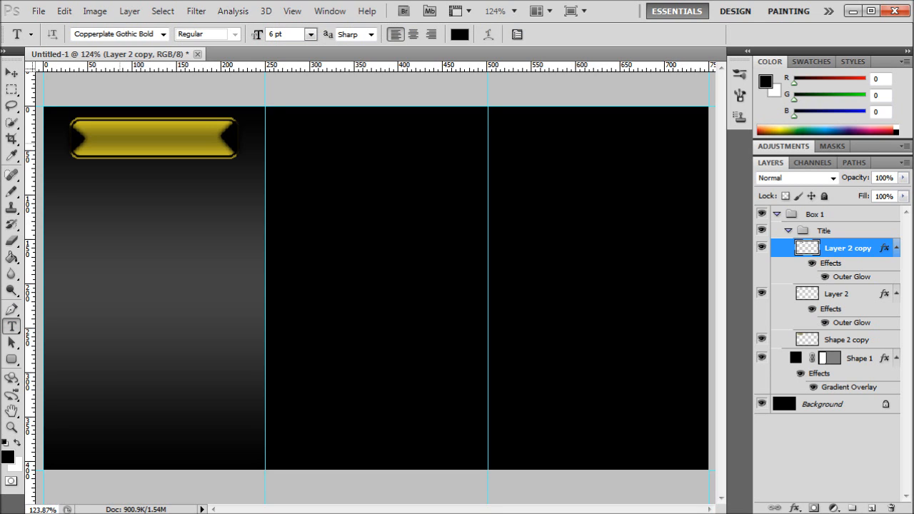
pyautogui.click(108, 138)
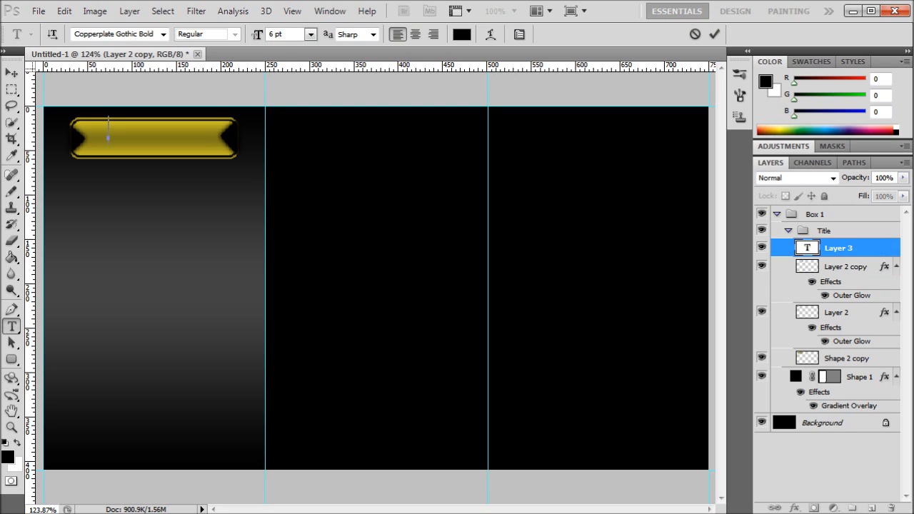
pyautogui.click(275, 34)
pyautogui.write('6')
pyautogui.press('BackSpace')
pyautogui.write('8')
pyautogui.press('BackSpace')
pyautogui.write('6')
pyautogui.press('BackSpace')
pyautogui.write('7')
pyautogui.press('Return')
pyautogui.write('BA')
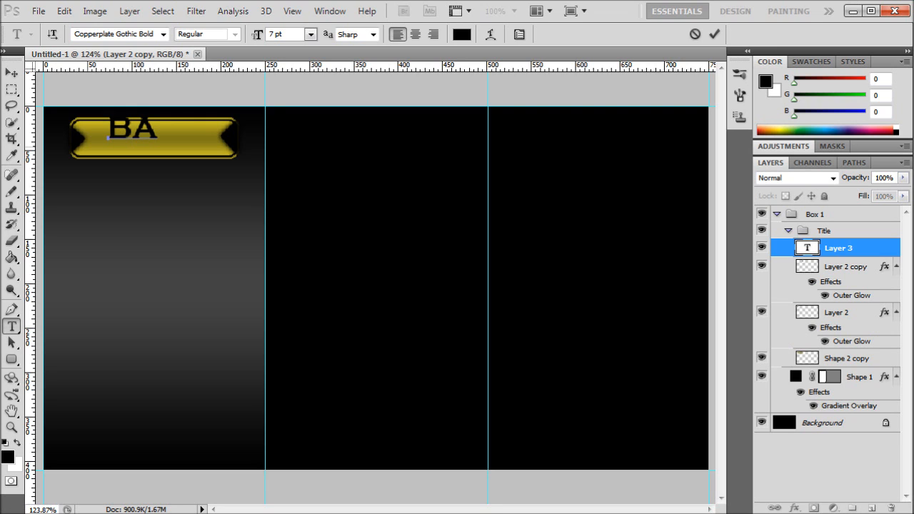
pyautogui.write('SIC')
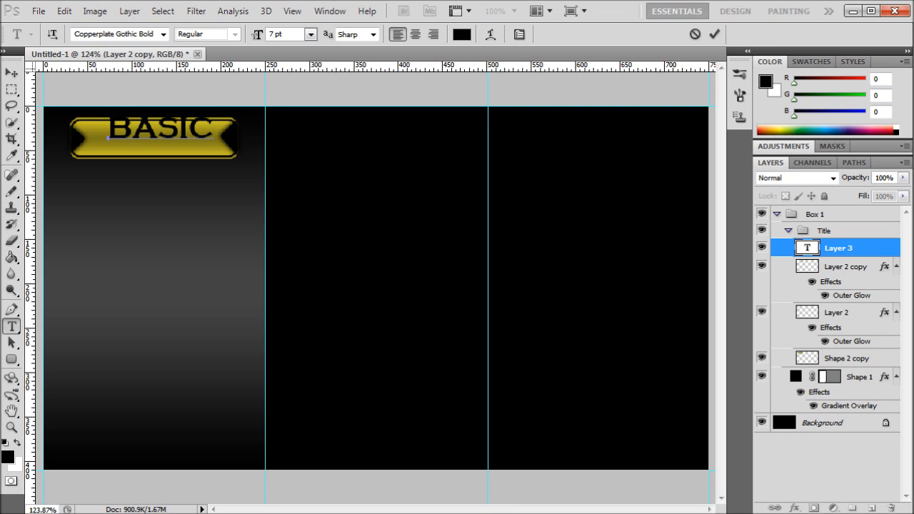
# Step: Position the BASIC text in the centre of the yellow title bar
pyautogui.click(12, 72)
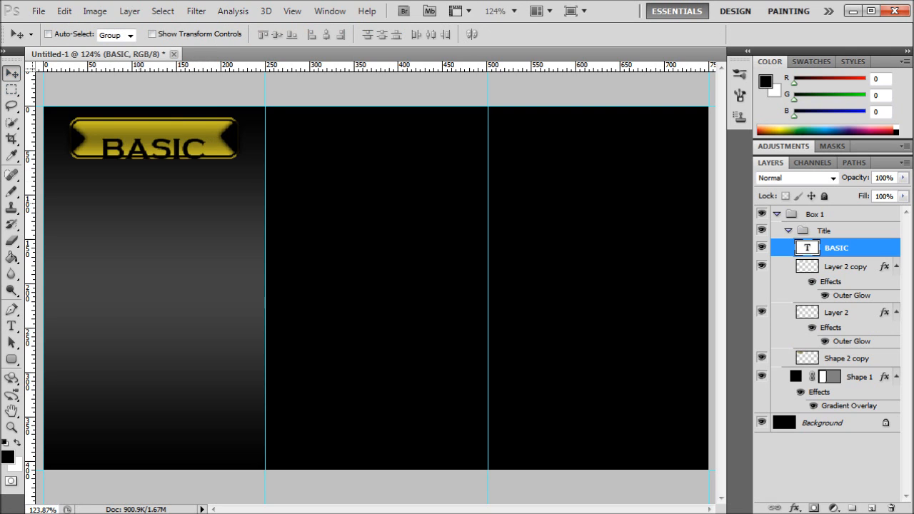
pyautogui.press('Down')
pyautogui.press('Down')
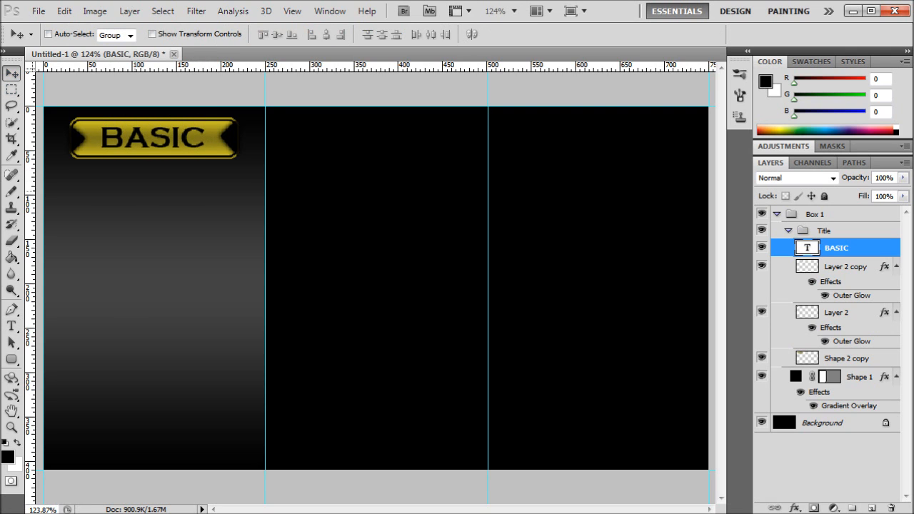
# Step: Give the BASIC text a Bevel and Emboss effect with Contour enabled, Chisel Hard technique and Down direction
pyautogui.doubleClick(868, 247)
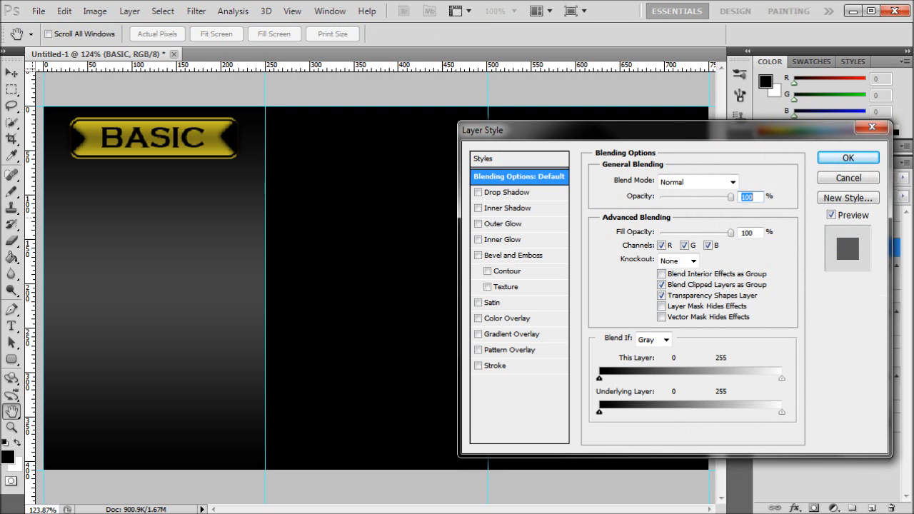
pyautogui.click(479, 256)
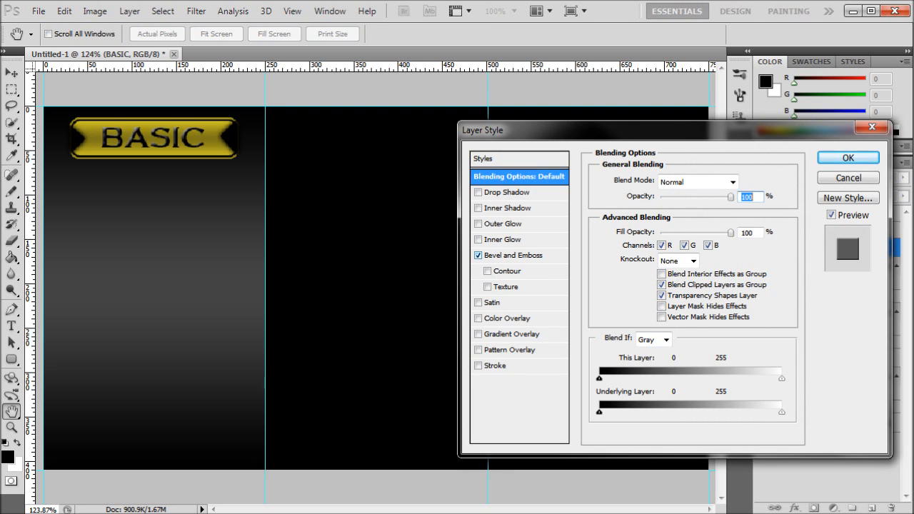
pyautogui.click(512, 256)
pyautogui.click(488, 272)
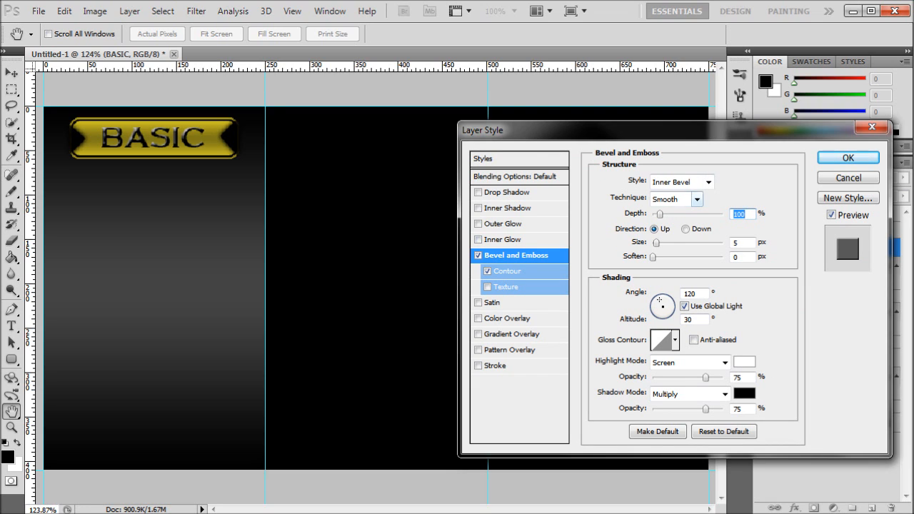
pyautogui.click(698, 199)
pyautogui.press('Up')
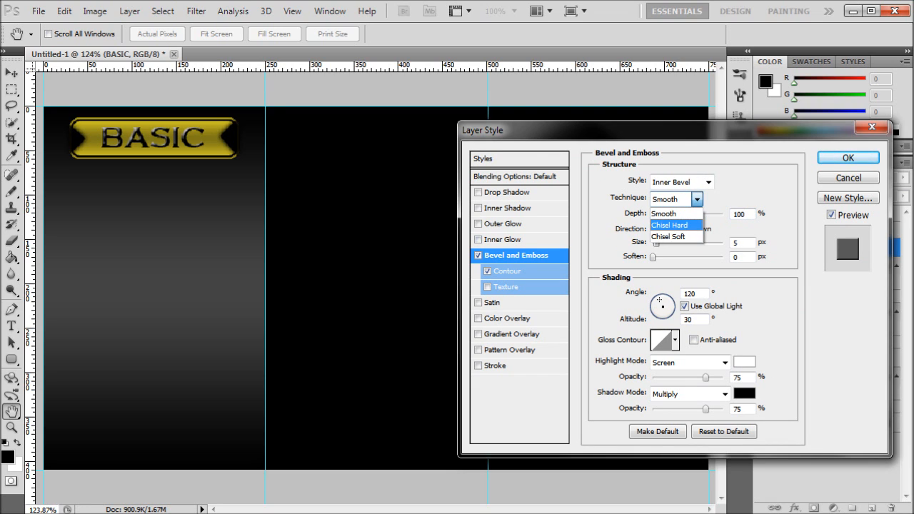
pyautogui.press('Return')
pyautogui.click(686, 229)
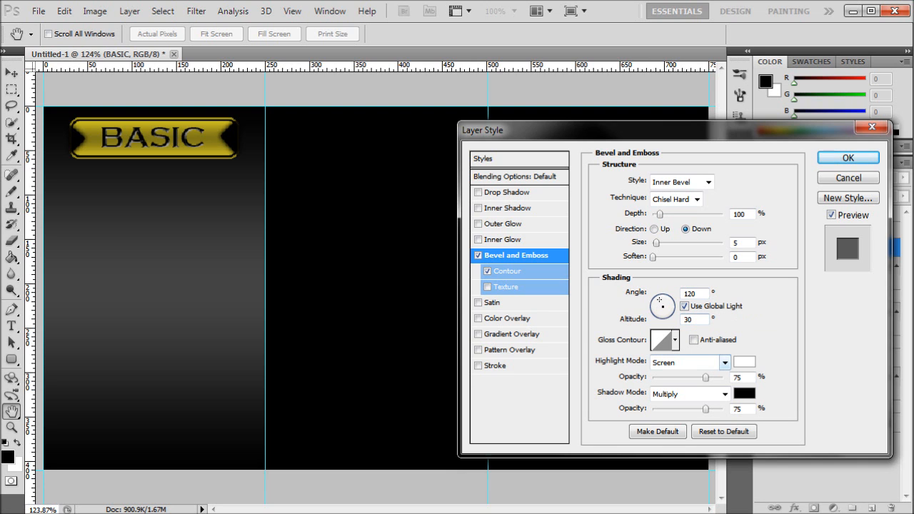
# Step: Set the bevel's highlight to colour cfc325 at 100% opacity, slightly lower the shadow opacity, and apply the layer style
pyautogui.click(745, 362)
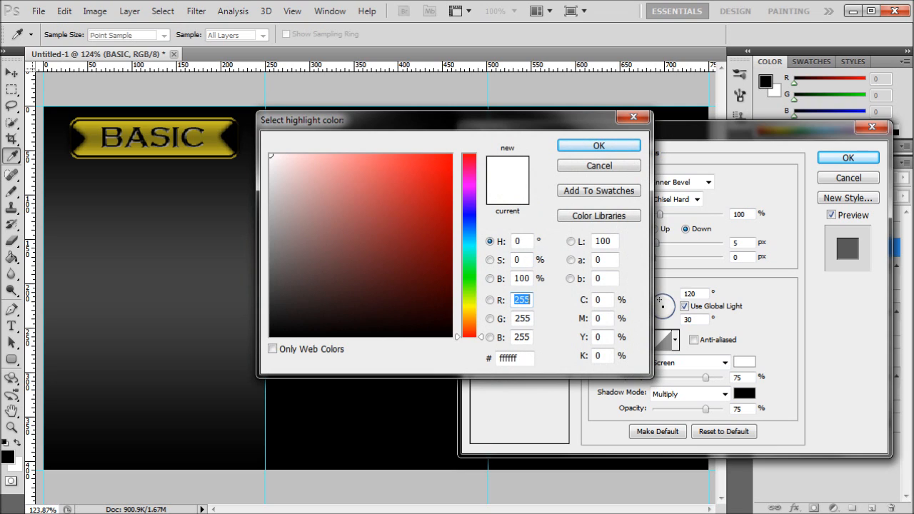
pyautogui.moveTo(505, 358); pyautogui.dragTo(513, 358)
pyautogui.doubleClick(508, 358)
pyautogui.hotkey('ctrl', 'v')
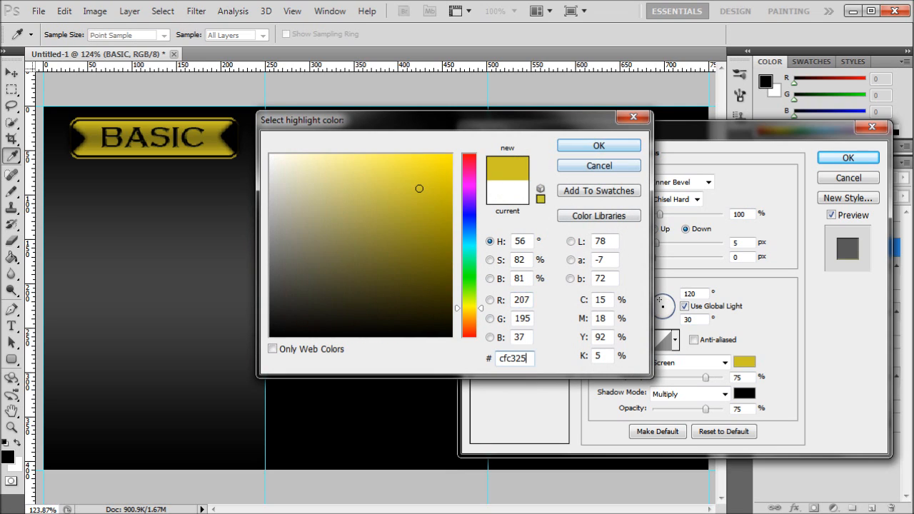
pyautogui.press('Return')
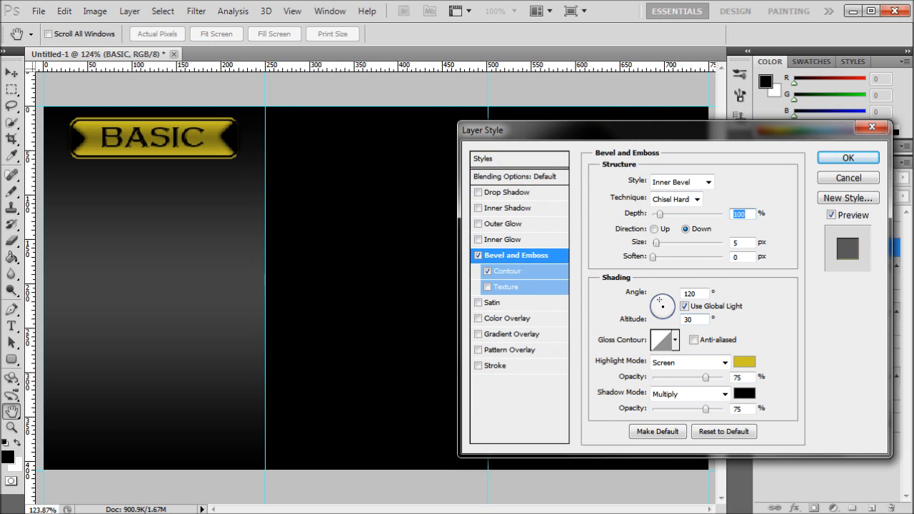
pyautogui.moveTo(706, 377); pyautogui.dragTo(723, 377)
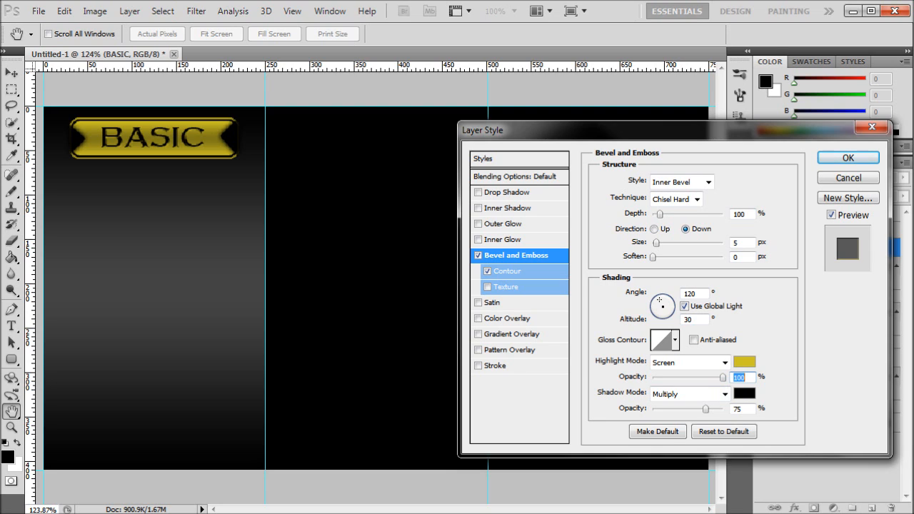
pyautogui.moveTo(706, 409); pyautogui.dragTo(699, 408)
pyautogui.press('Return')
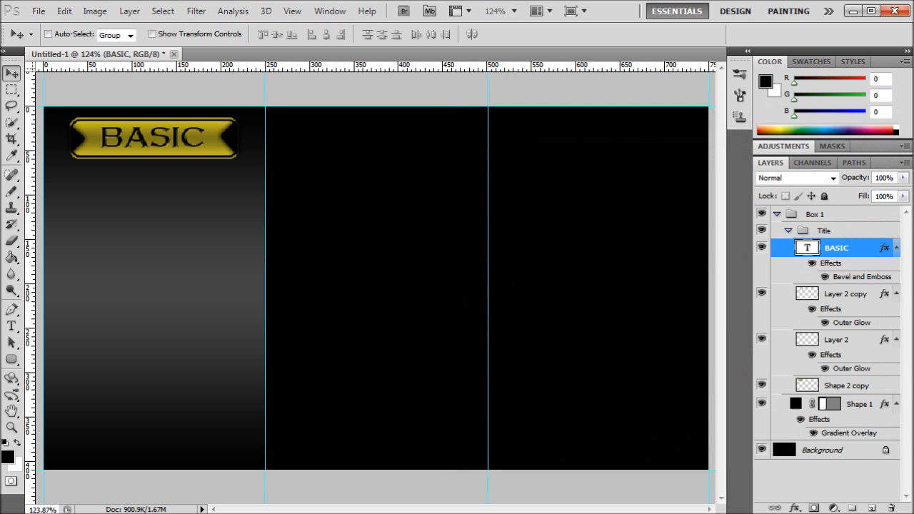
# Step: Examine the bevelled BASIC lettering up close, collapse the Title group and return to the whole canvas
pyautogui.click(12, 427)
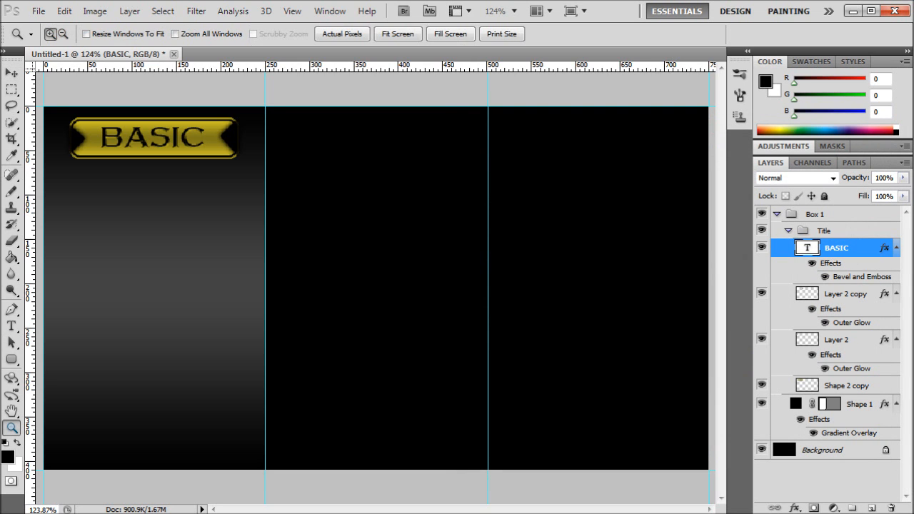
pyautogui.click(148, 136)
pyautogui.click(147, 137)
pyautogui.click(142, 149)
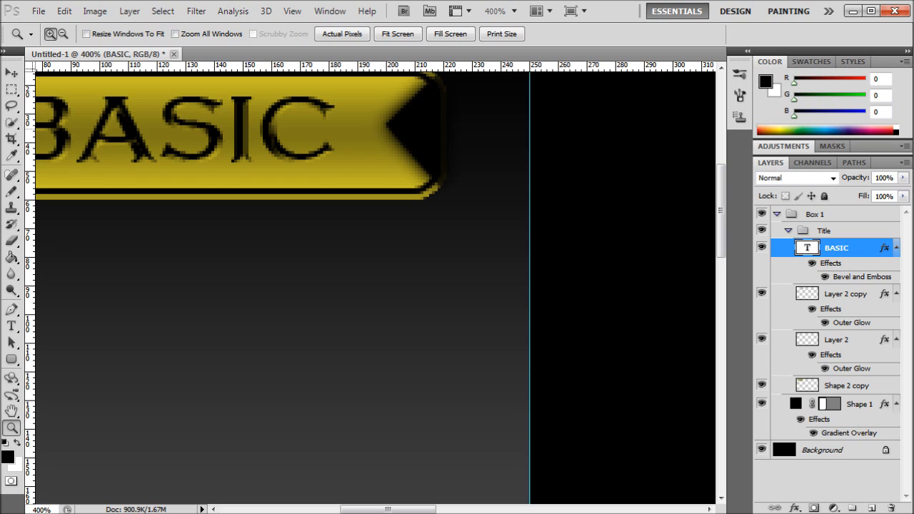
pyautogui.moveTo(383, 509); pyautogui.dragTo(407, 496)
pyautogui.click(788, 231)
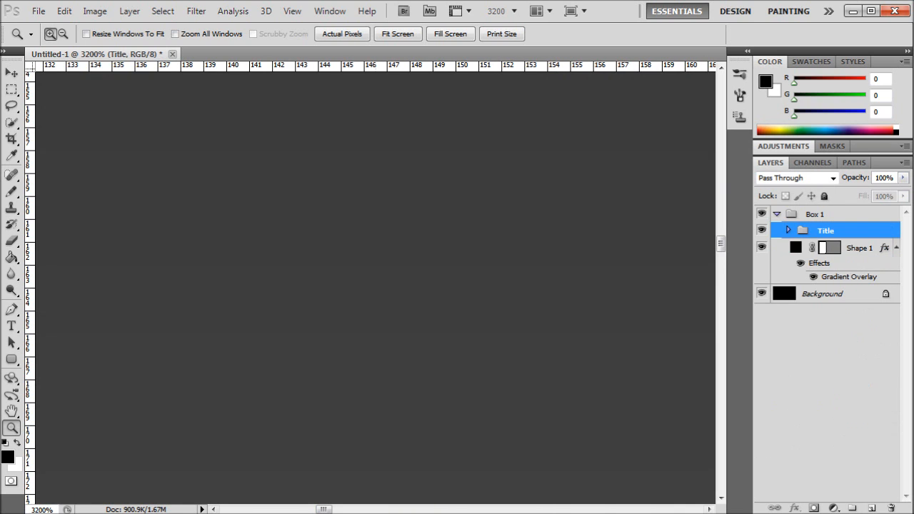
pyautogui.moveTo(457, 513); pyautogui.dragTo(457, 506)
pyautogui.moveTo(323, 500); pyautogui.dragTo(283, 507)
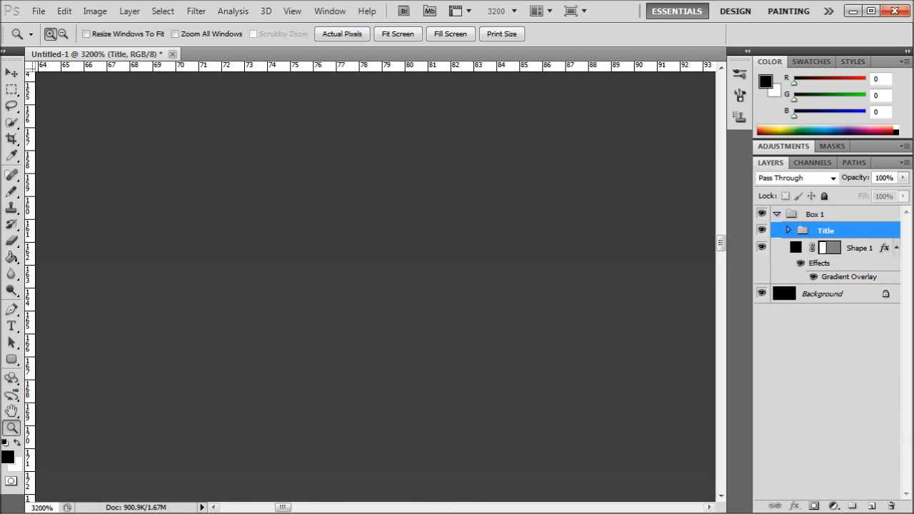
pyautogui.click(398, 33)
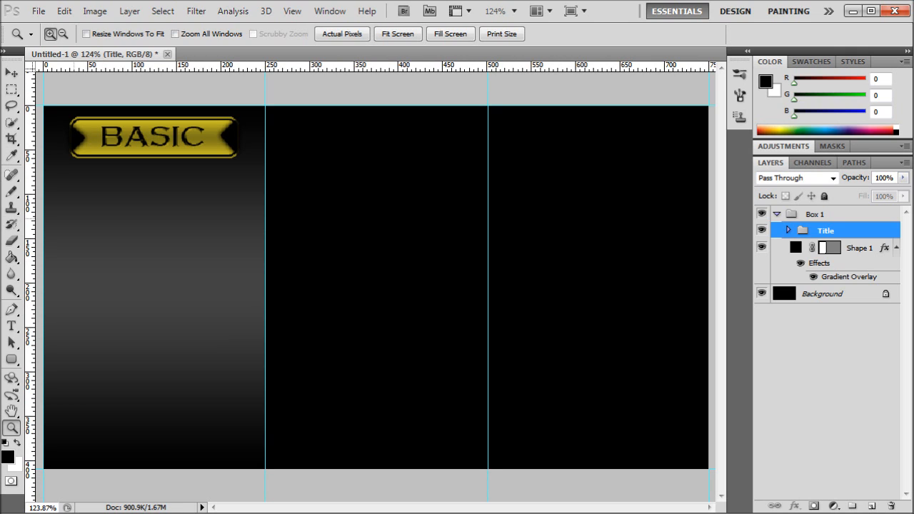
# Step: Switch to the Line tool and add horizontal guides at about 80, 140, 200, 260 and 320 px down the canvas
pyautogui.press('v')
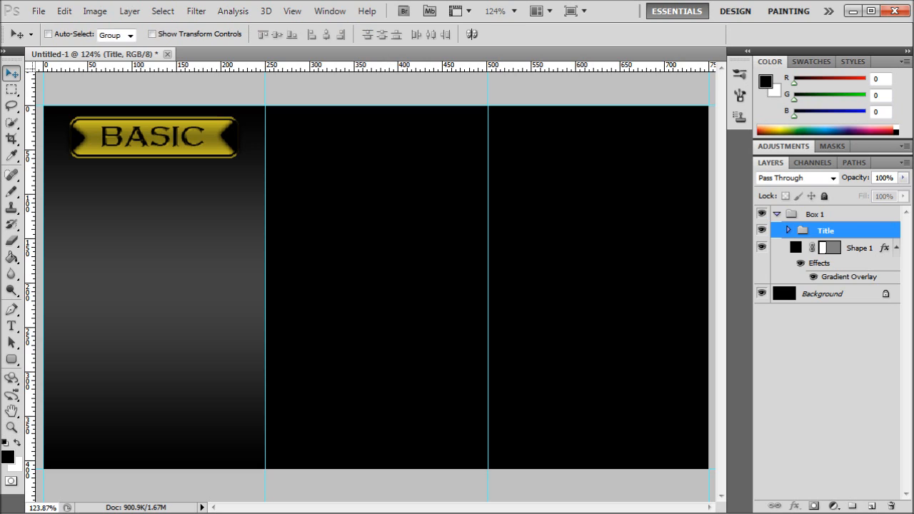
pyautogui.click(11, 360)
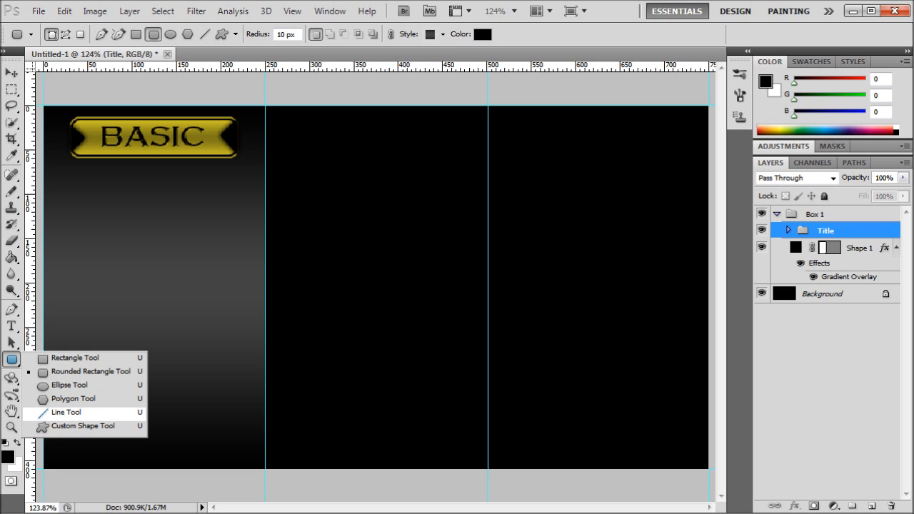
pyautogui.click(66, 412)
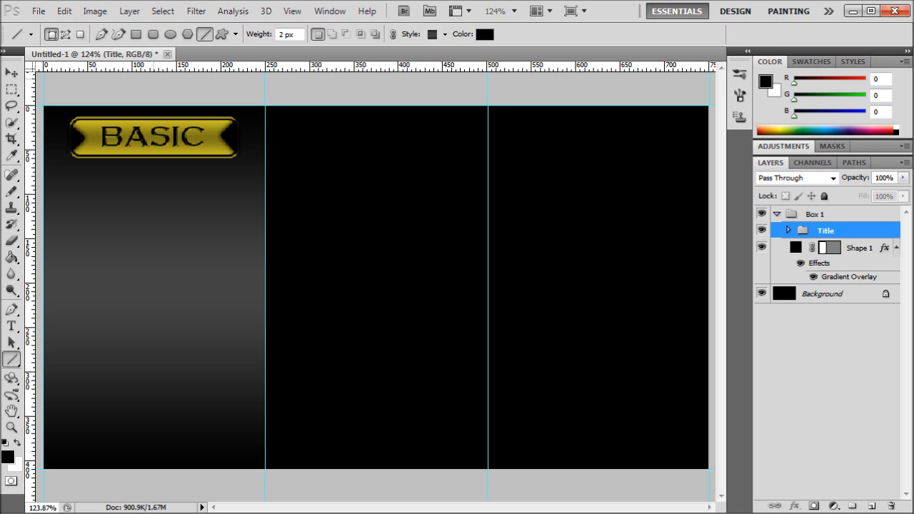
pyautogui.moveTo(166, 67); pyautogui.dragTo(160, 176)
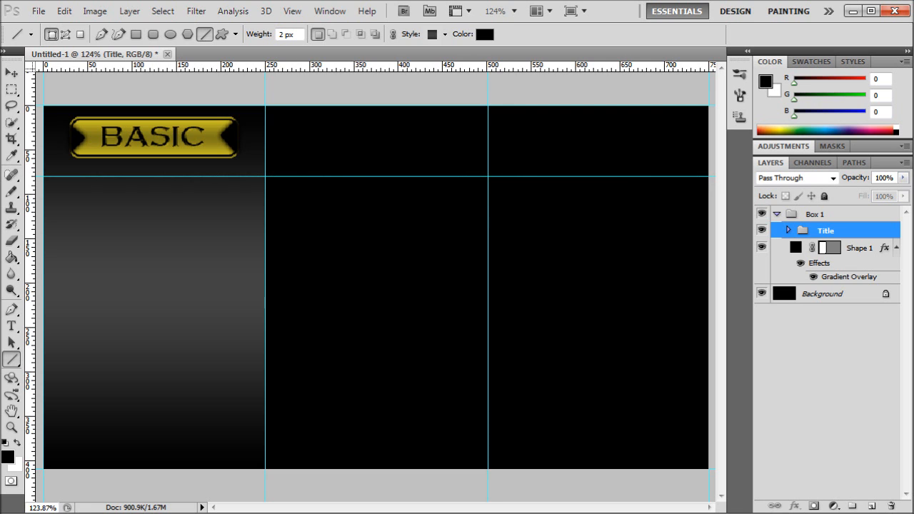
pyautogui.doubleClick(158, 66)
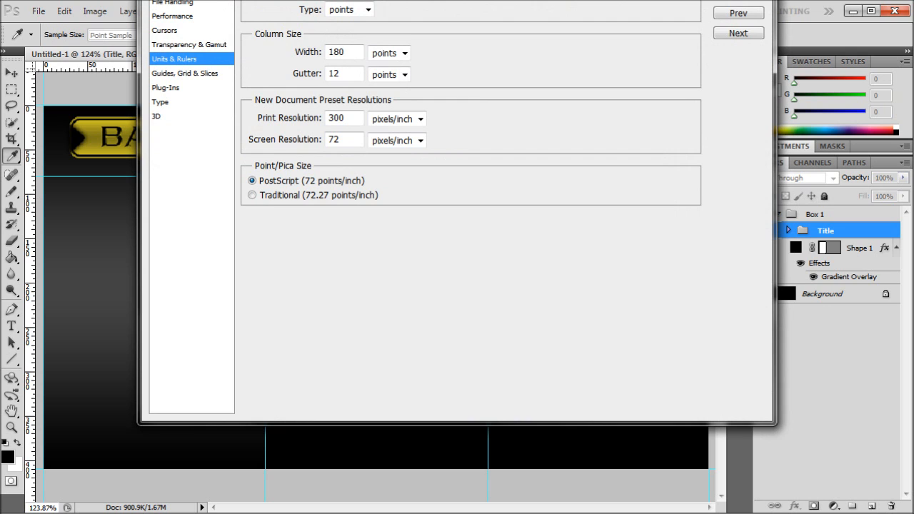
pyautogui.press('Escape')
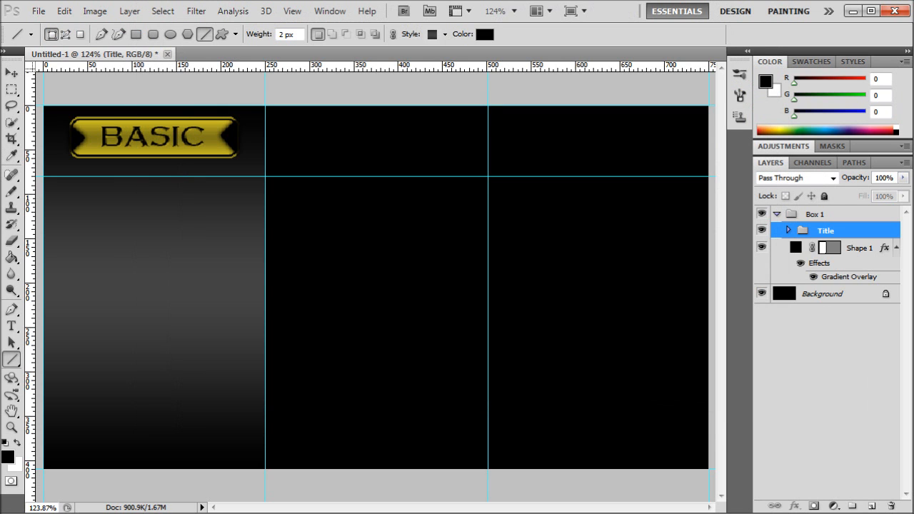
pyautogui.moveTo(136, 66); pyautogui.dragTo(135, 230)
pyautogui.moveTo(176, 66); pyautogui.dragTo(127, 283)
pyautogui.keyDown('ctrl'); pyautogui.rightClick(127, 284); pyautogui.keyUp('ctrl')
pyautogui.click(290, 80)
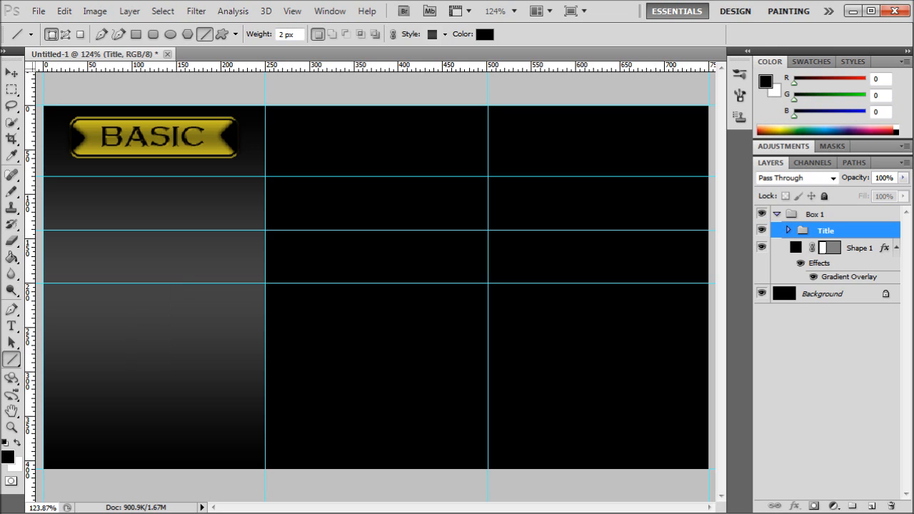
pyautogui.moveTo(168, 66); pyautogui.dragTo(121, 336)
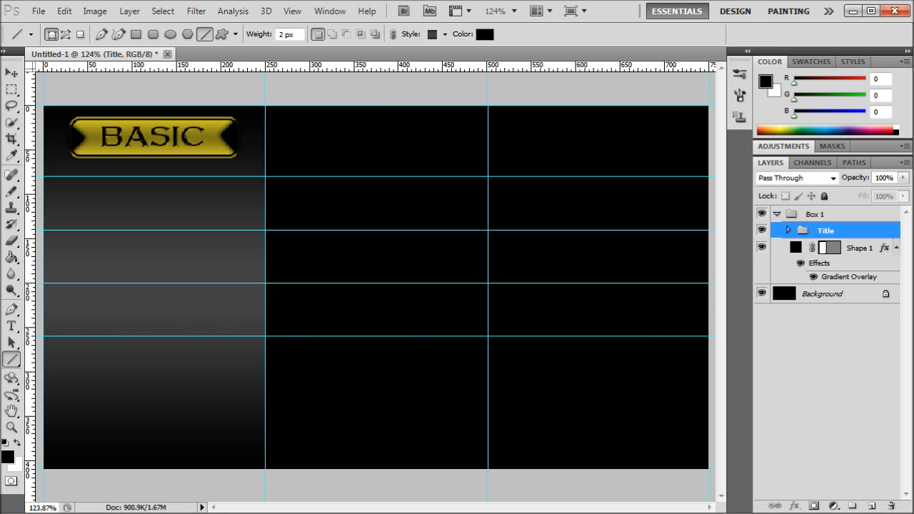
pyautogui.moveTo(168, 66); pyautogui.dragTo(168, 389)
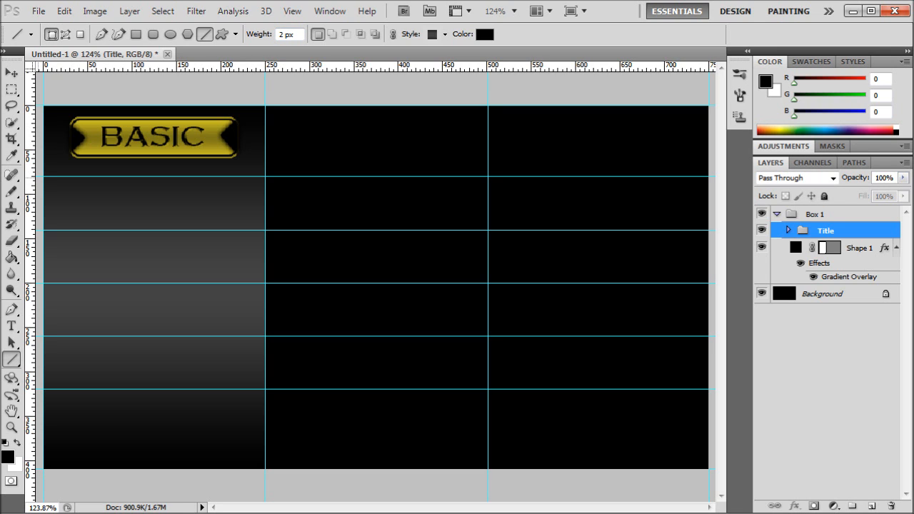
# Step: Draw a 2 px line across the first box along its 80 px guide and place it in a group named Lines
pyautogui.moveTo(45, 176); pyautogui.dragTo(265, 175)
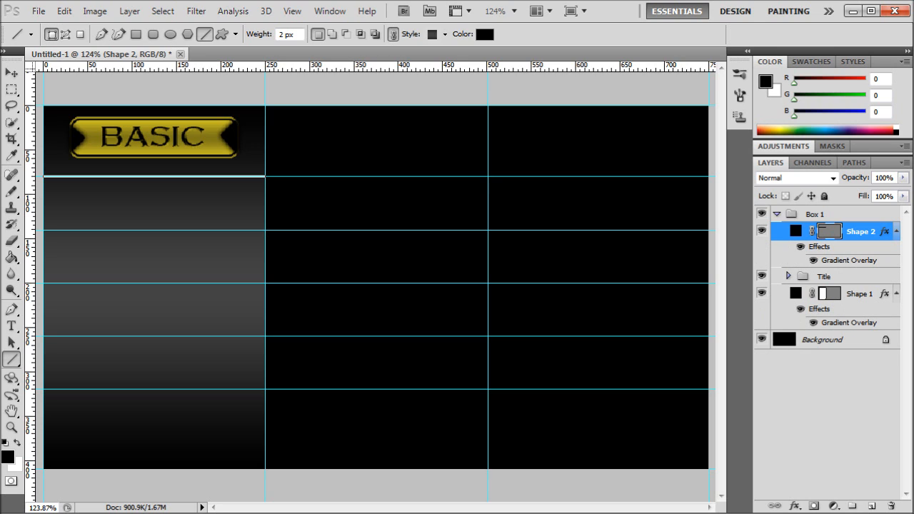
pyautogui.hotkey('ctrl', 'g')
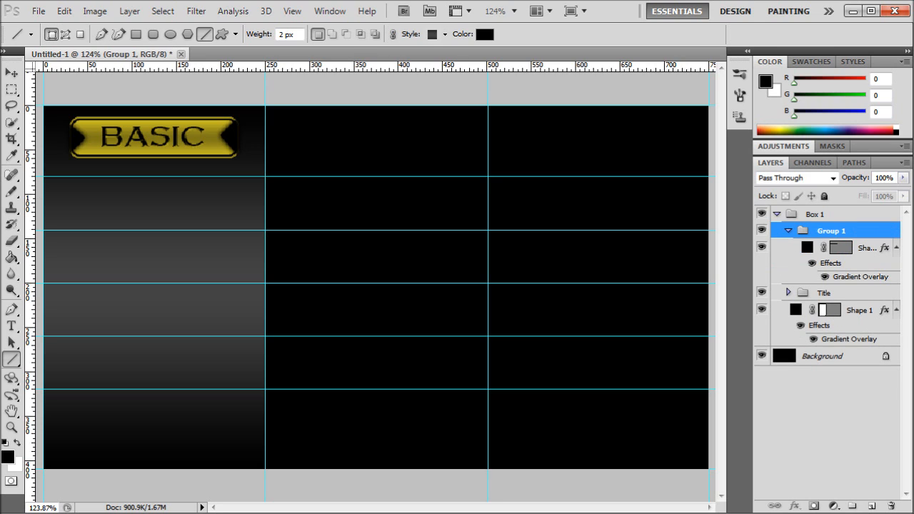
pyautogui.keyDown('alt'); pyautogui.doubleClick(831, 230); pyautogui.keyUp('alt')
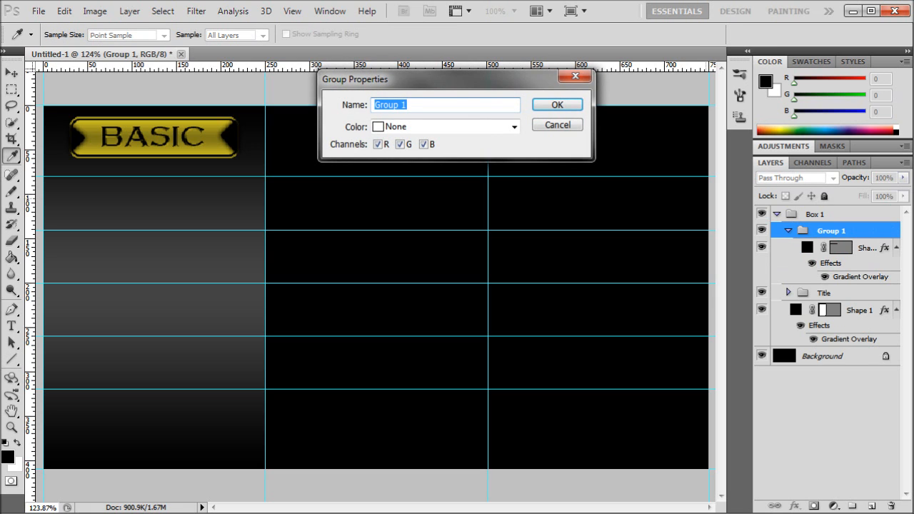
pyautogui.press('BackSpace')
pyautogui.write('L')
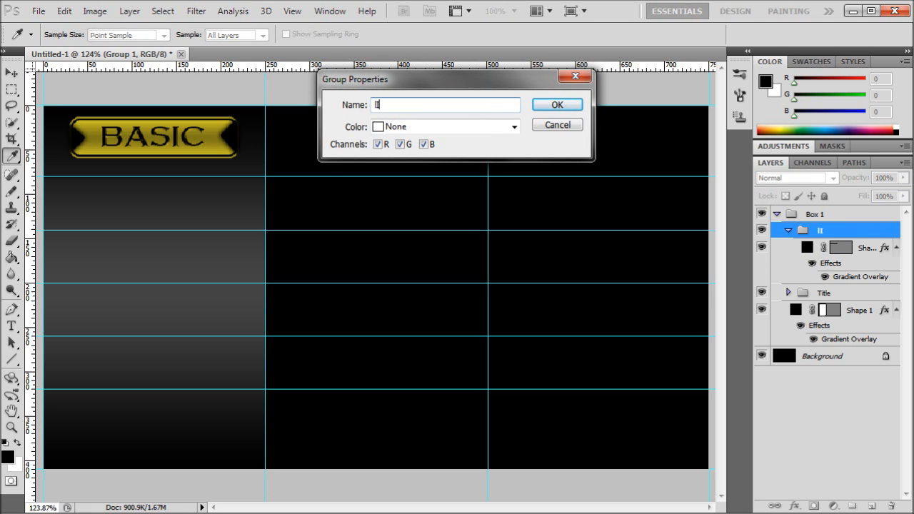
pyautogui.press('BackSpace')
pyautogui.write('Lines')
pyautogui.press('Return')
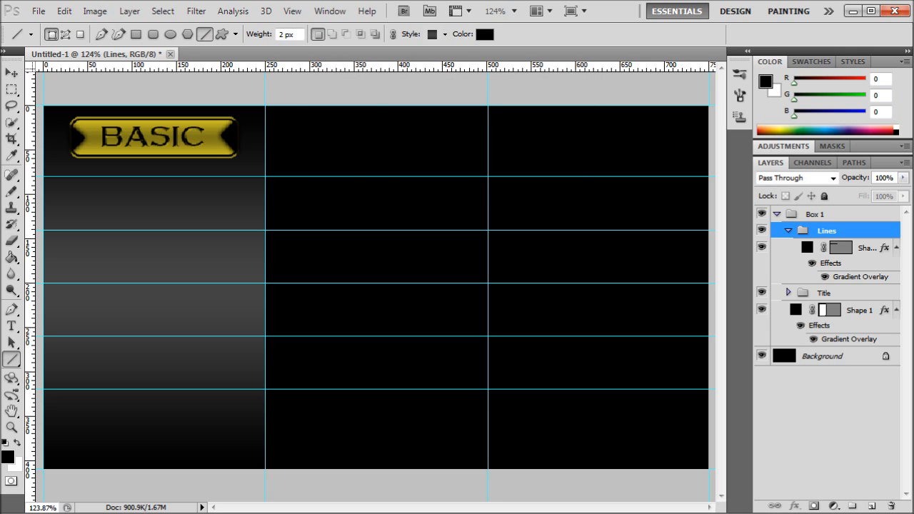
# Step: Edit the gradient overlay of the 2 px divider line and delete the gradient's middle grey stop
pyautogui.doubleClick(884, 247)
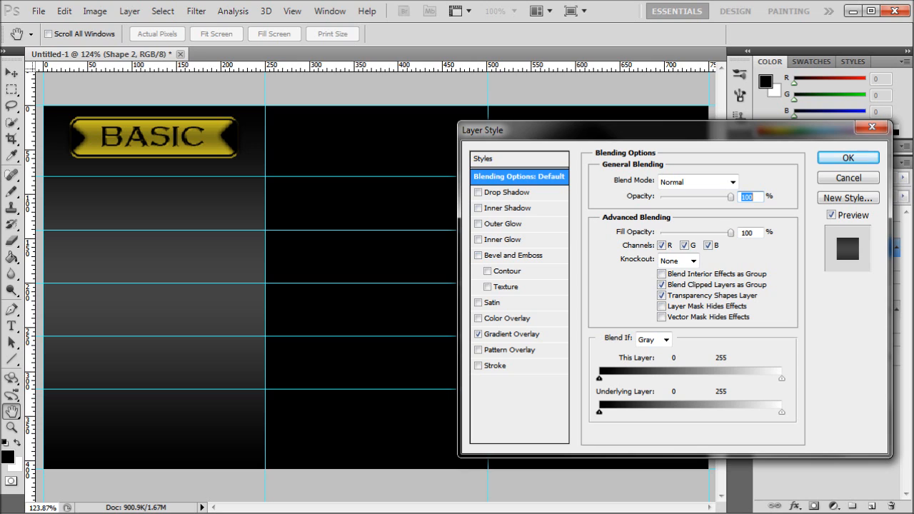
pyautogui.click(512, 334)
pyautogui.click(684, 211)
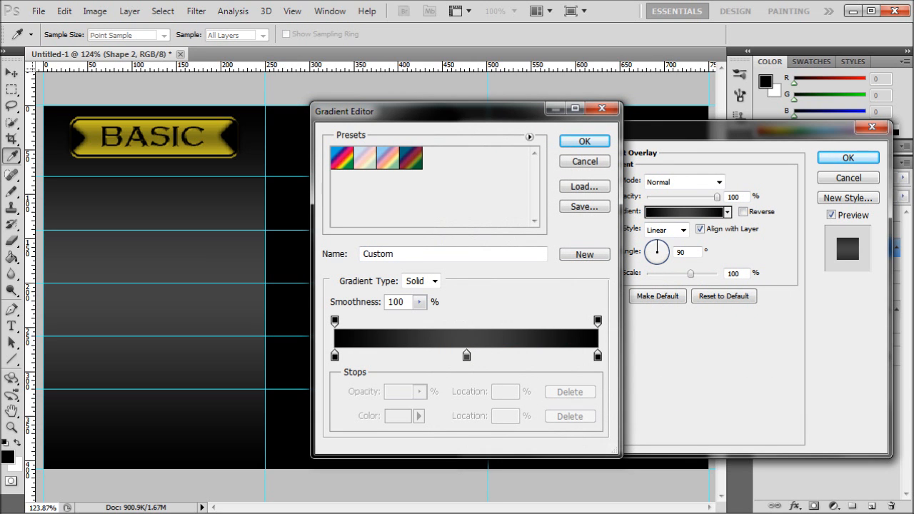
pyautogui.click(466, 355)
pyautogui.click(570, 415)
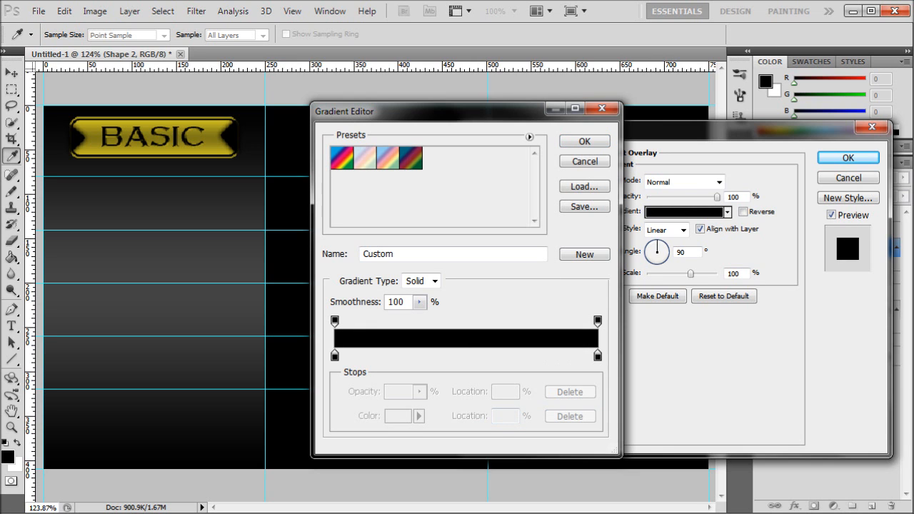
# Step: Set the gradient's end stop to white (ffffff) for a black-to-white blend and apply the line's layer style
pyautogui.click(598, 355)
pyautogui.doubleClick(598, 355)
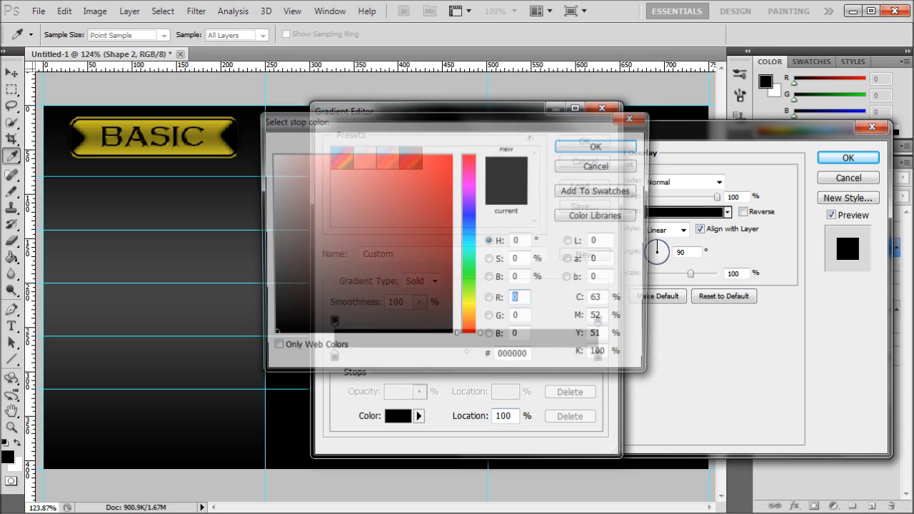
pyautogui.click(279, 158)
pyautogui.moveTo(279, 158); pyautogui.dragTo(271, 155)
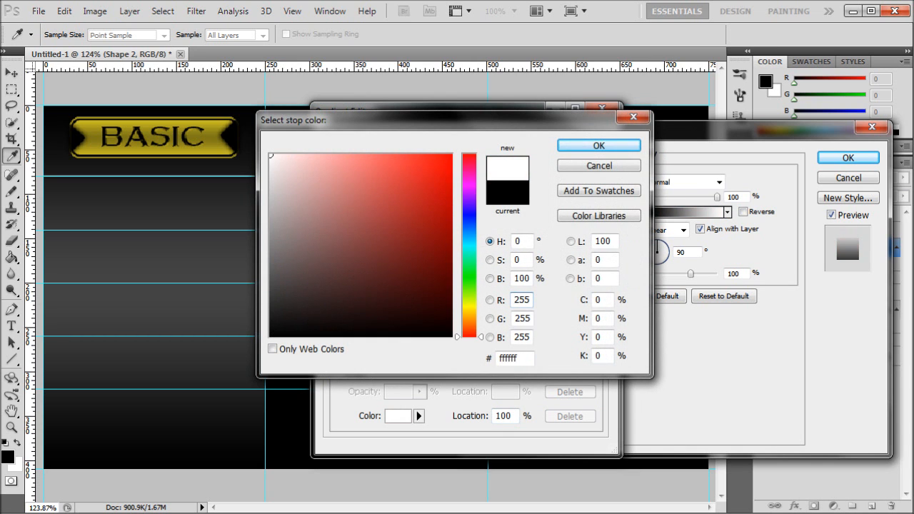
pyautogui.click(599, 145)
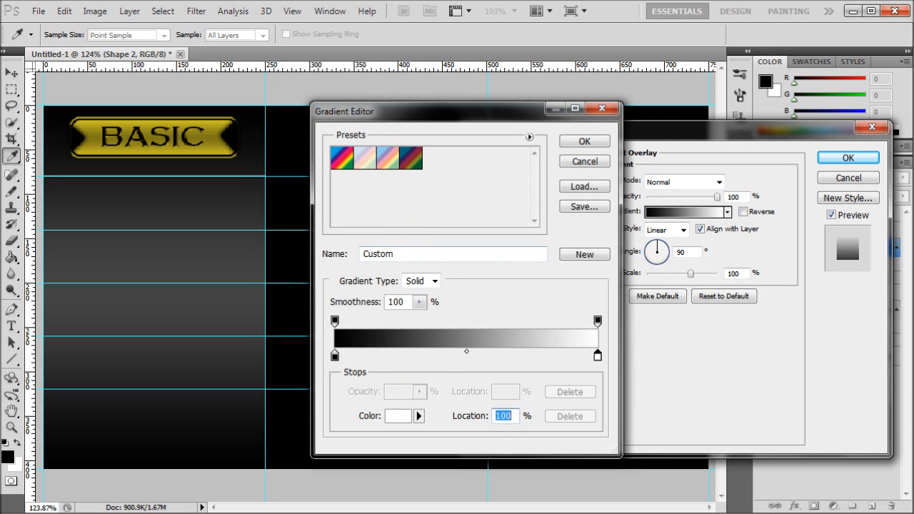
pyautogui.press('Return')
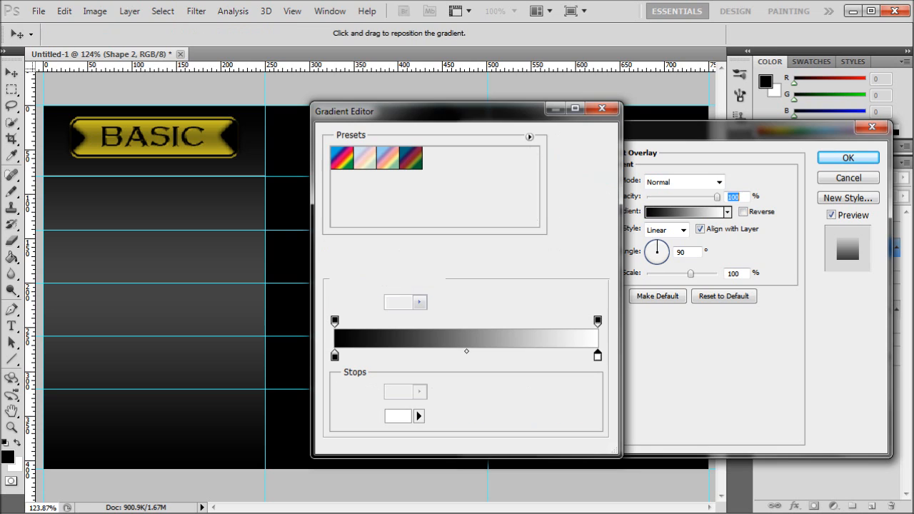
pyautogui.press('Return')
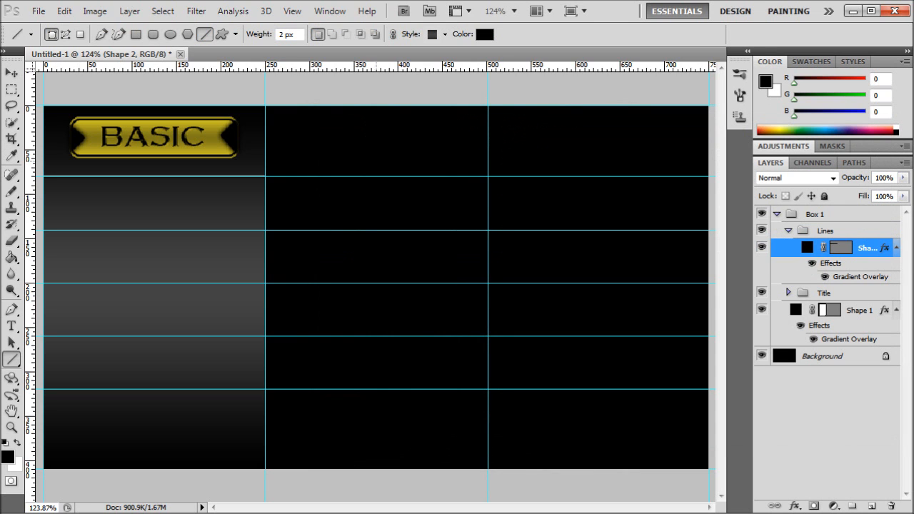
# Step: Duplicate the divider line twice and move one copy down to the 140 px guide
pyautogui.moveTo(868, 247); pyautogui.dragTo(872, 505)
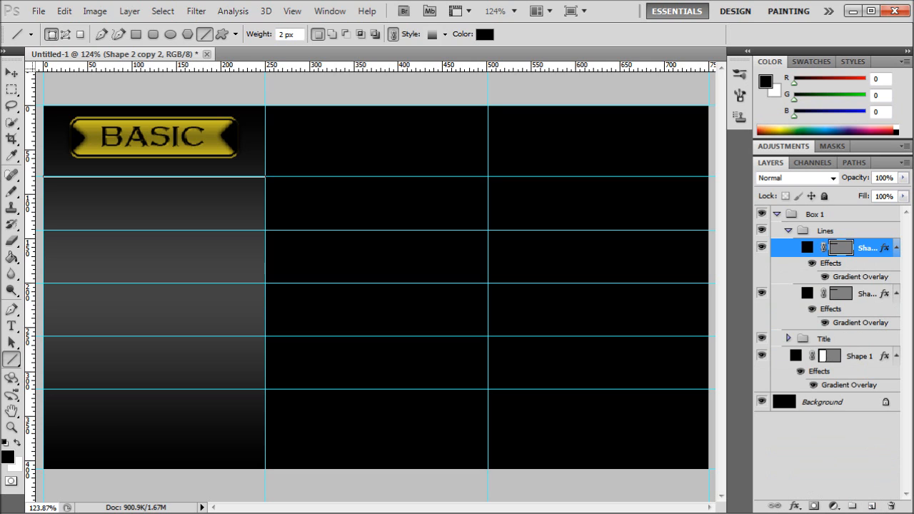
pyautogui.moveTo(868, 247); pyautogui.dragTo(873, 506)
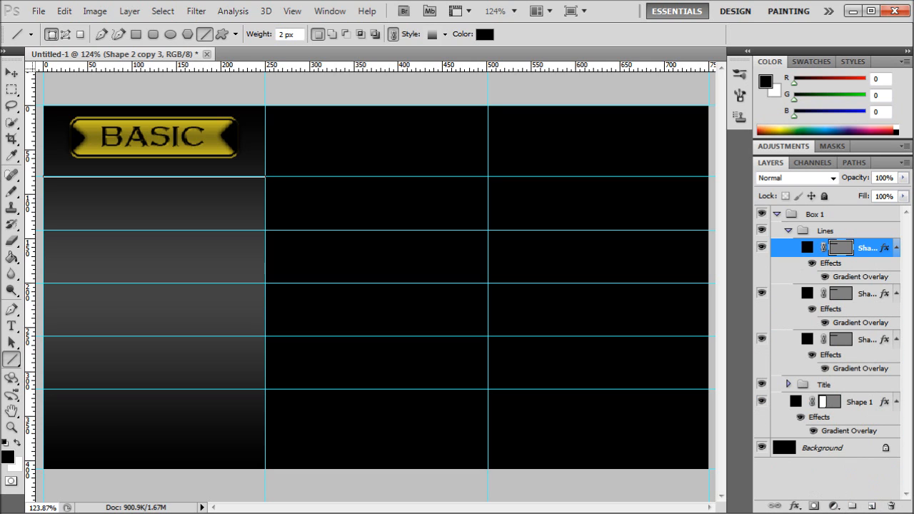
pyautogui.hotkey('alt', '[')
pyautogui.moveTo(189, 211); pyautogui.dragTo(184, 257)
pyautogui.hotkey('ctrl', 'z')
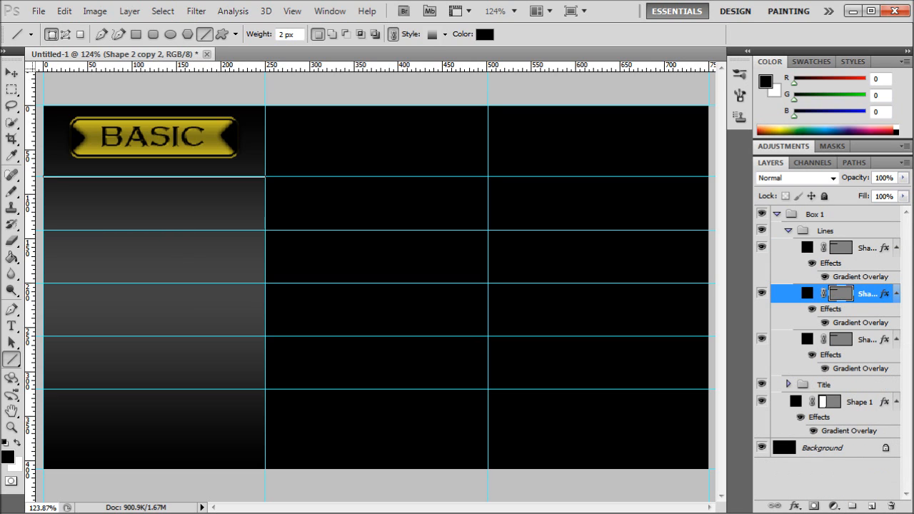
pyautogui.press('v')
pyautogui.moveTo(155, 196); pyautogui.dragTo(159, 249)
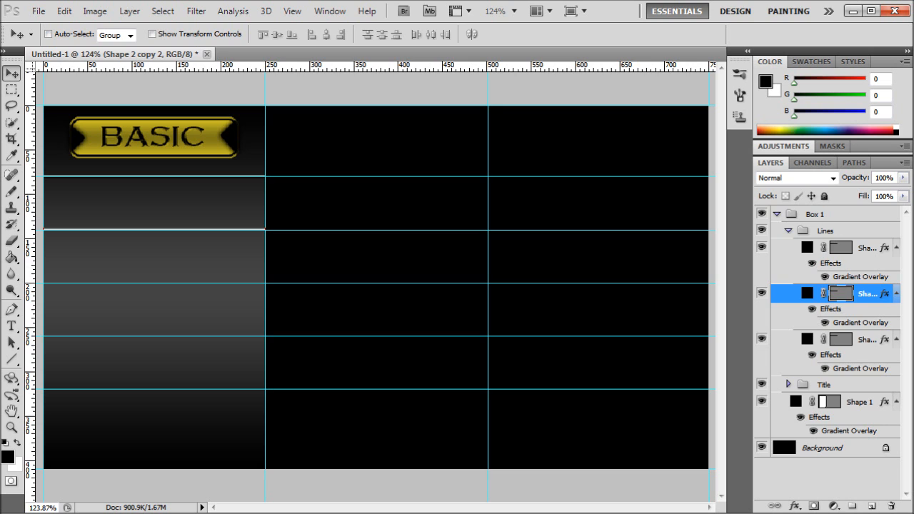
# Step: Move the topmost line copy down and nudge it into place at the 200 px guide
pyautogui.doubleClick(885, 248)
pyautogui.press('Escape')
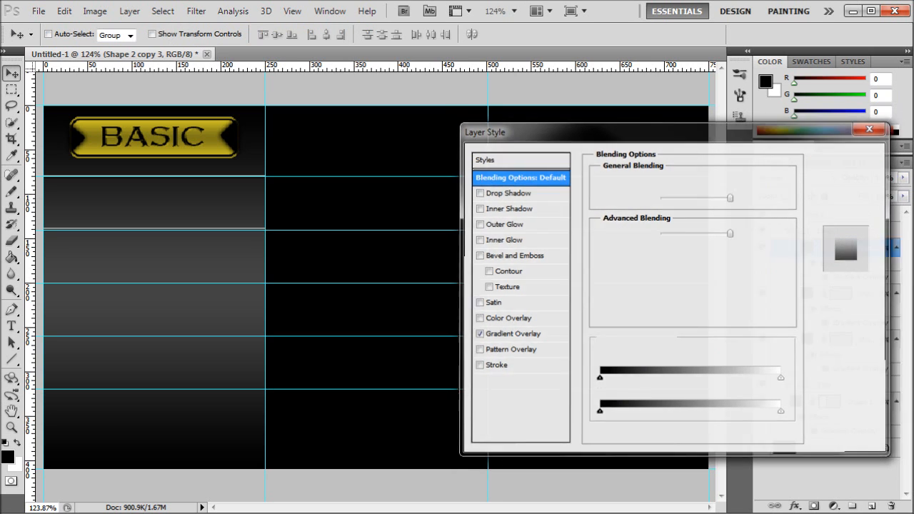
pyautogui.moveTo(157, 229); pyautogui.dragTo(165, 338)
pyautogui.press('Up')
pyautogui.press('Up')
pyautogui.press('Up')
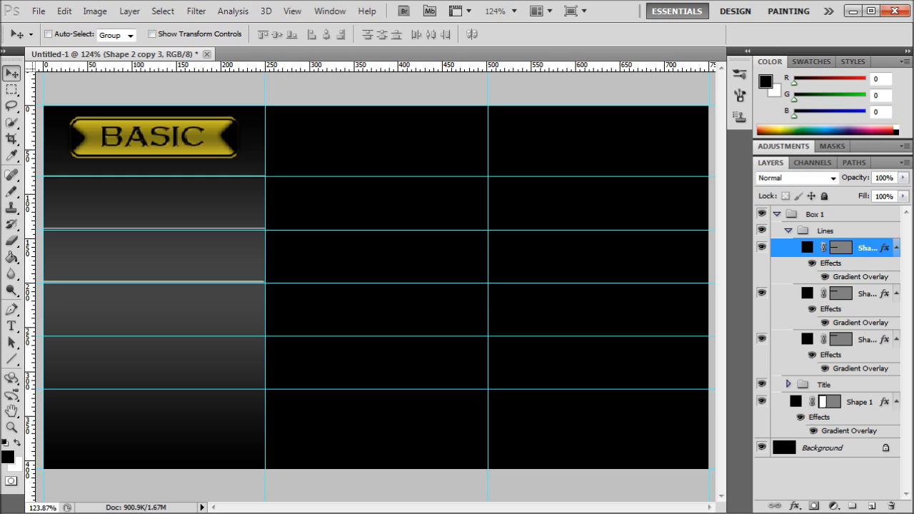
# Step: Duplicate the line at the 200 px guide twice and shift the topmost copy down 60 px to the 260 px guide
pyautogui.moveTo(866, 248); pyautogui.dragTo(872, 506)
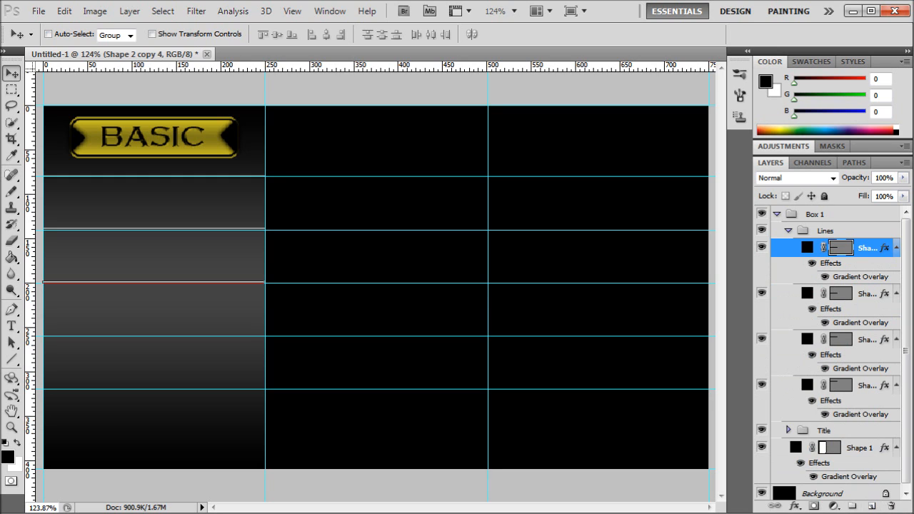
pyautogui.moveTo(865, 248); pyautogui.dragTo(872, 505)
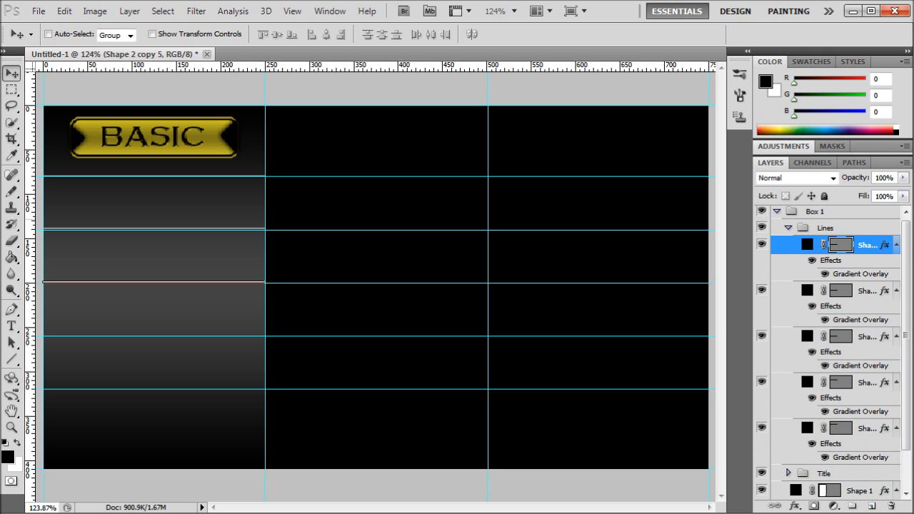
pyautogui.hotkey('shift', 'Down')
pyautogui.hotkey('shift', 'Down')
pyautogui.hotkey('shift', 'Down')
pyautogui.hotkey('shift', 'Down')
pyautogui.hotkey('shift', 'Down')
pyautogui.hotkey('shift', 'Down')
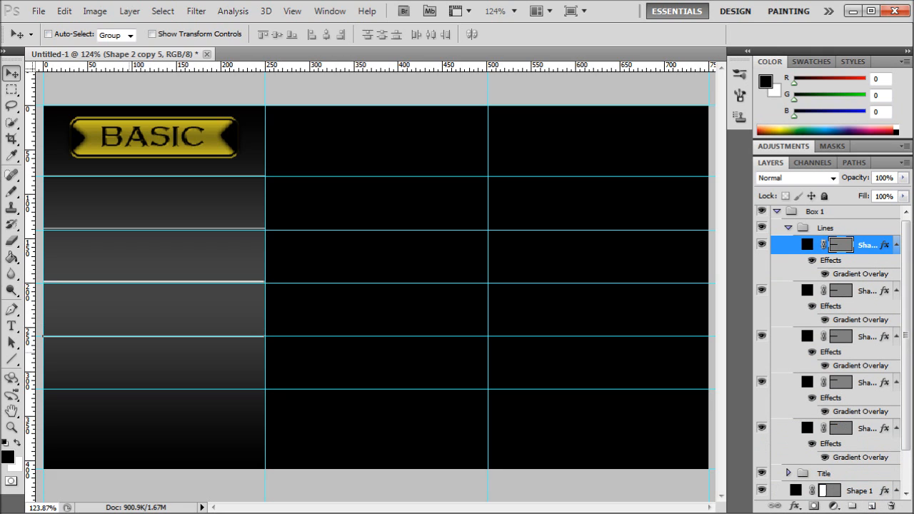
# Step: Select the other new line copy and shift it down to the 320 px guide
pyautogui.hotkey('alt', '[')
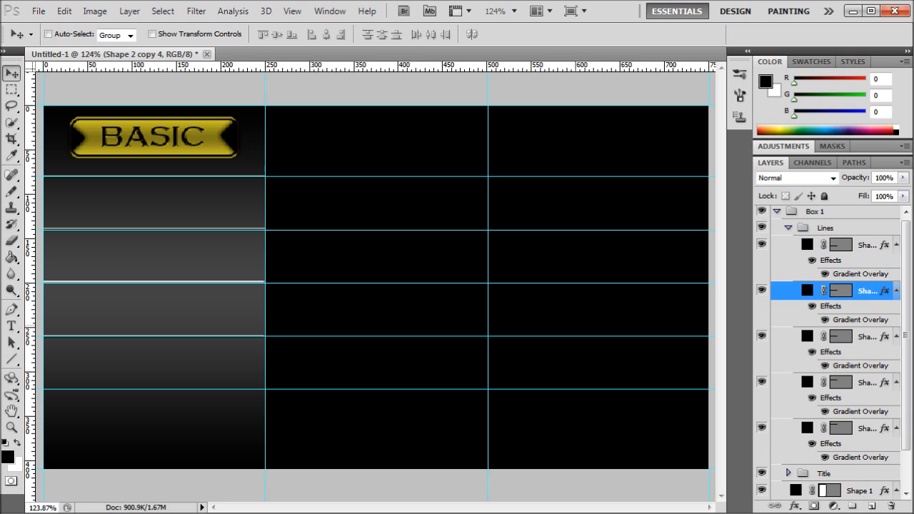
pyautogui.hotkey('shift', 'Down')
pyautogui.hotkey('shift', 'Down')
pyautogui.hotkey('shift', 'Down')
pyautogui.hotkey('shift', 'Down')
pyautogui.hotkey('shift', 'Down')
pyautogui.hotkey('shift', 'Down')
pyautogui.hotkey('shift', 'Down')
pyautogui.hotkey('shift', 'Down')
pyautogui.hotkey('shift', 'Down')
pyautogui.hotkey('shift', 'Down')
pyautogui.hotkey('shift', 'Down')
pyautogui.hotkey('shift', 'Down')
pyautogui.press('Down')
pyautogui.press('Down')
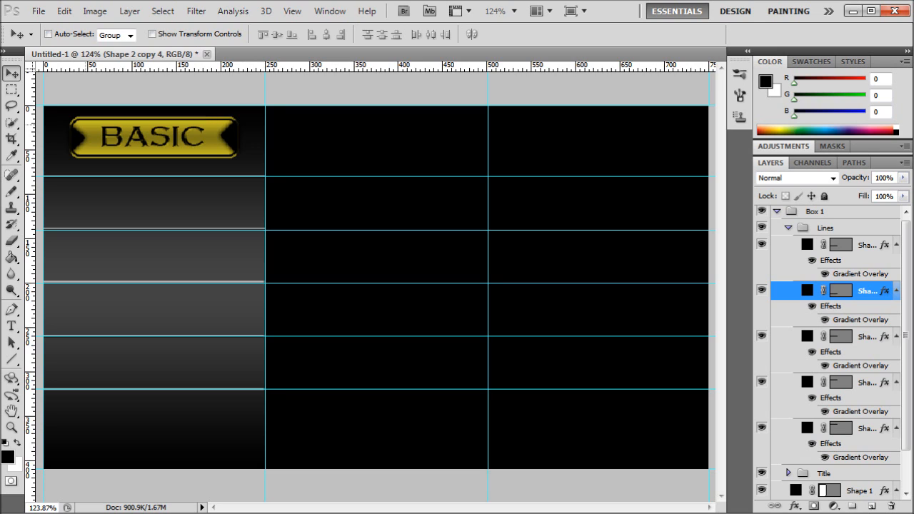
# Step: Check the dividers without guides, remove all horizontal guides crossing the box at the divider lines, and collapse the Lines group
pyautogui.hotkey('ctrl', ';')
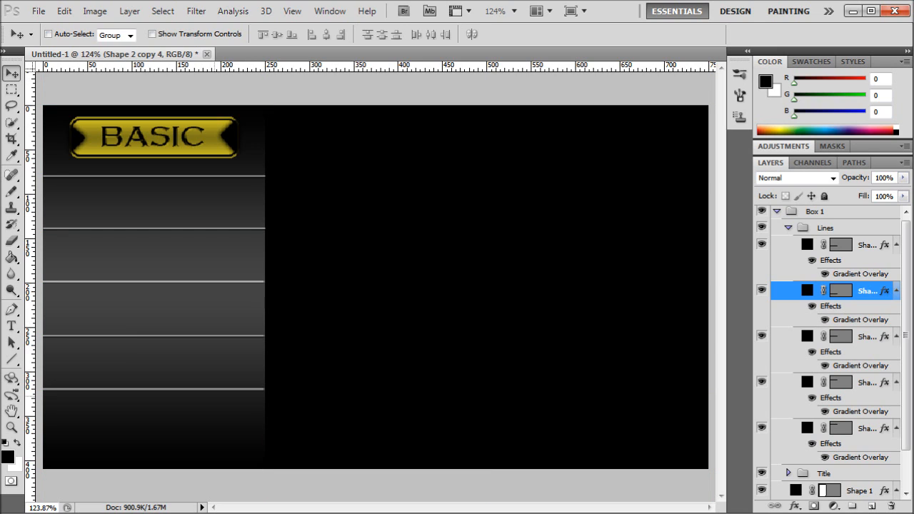
pyautogui.hotkey('ctrl', ';')
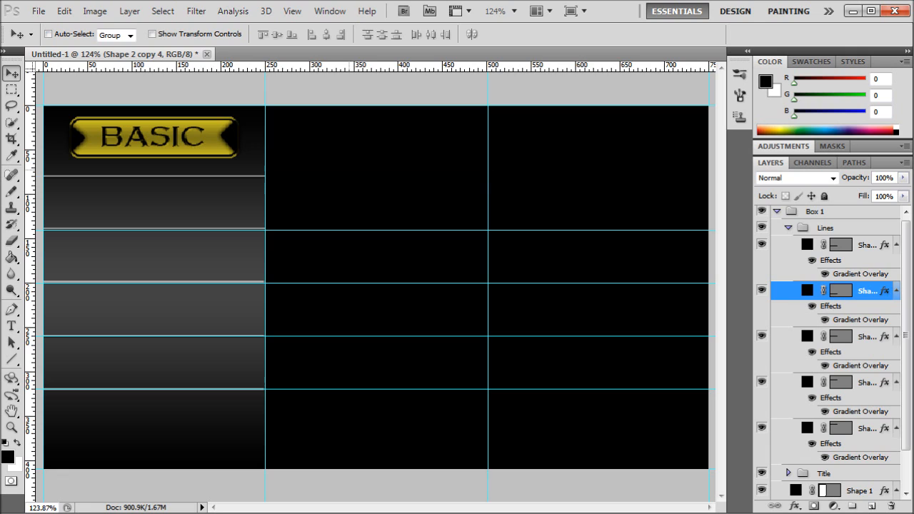
pyautogui.moveTo(326, 230); pyautogui.dragTo(326, 67)
pyautogui.moveTo(314, 282); pyautogui.dragTo(314, 66)
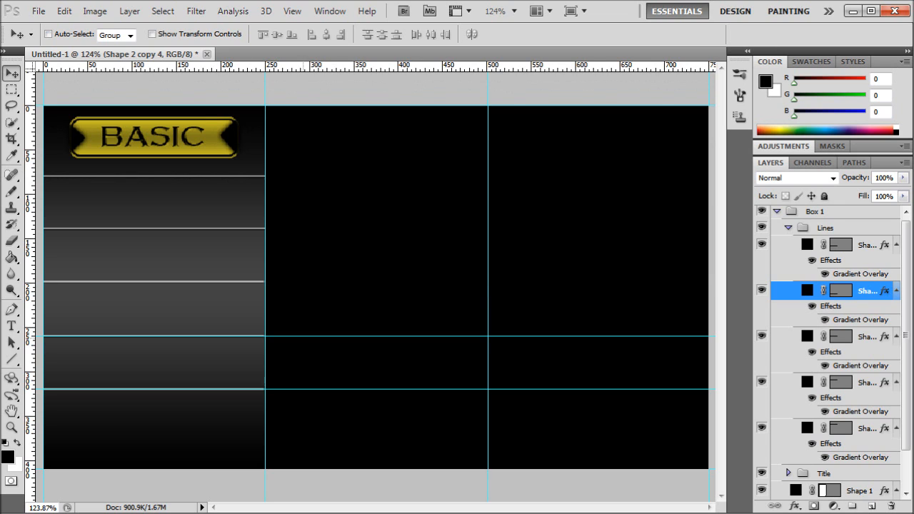
pyautogui.moveTo(304, 336); pyautogui.dragTo(329, 67)
pyautogui.moveTo(300, 393); pyautogui.dragTo(241, 327)
pyautogui.hotkey('ctrl', 'z')
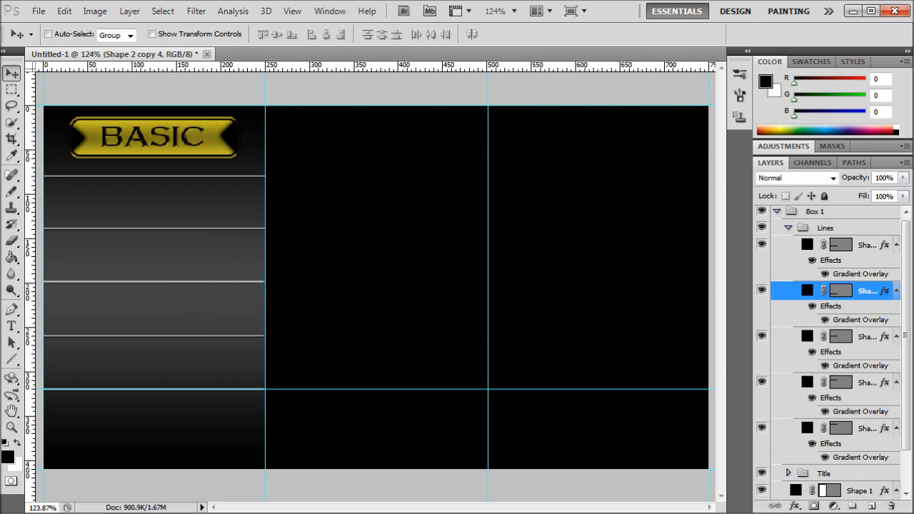
pyautogui.moveTo(300, 389); pyautogui.dragTo(300, 67)
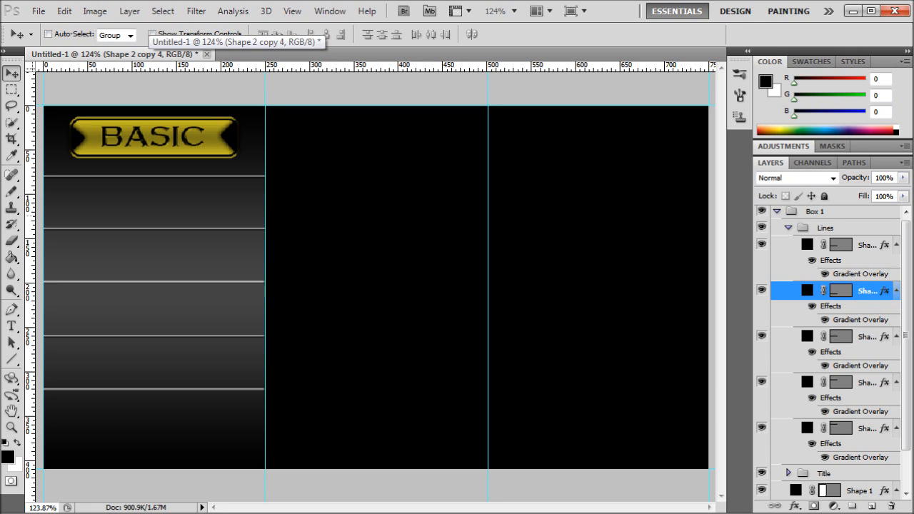
pyautogui.click(789, 228)
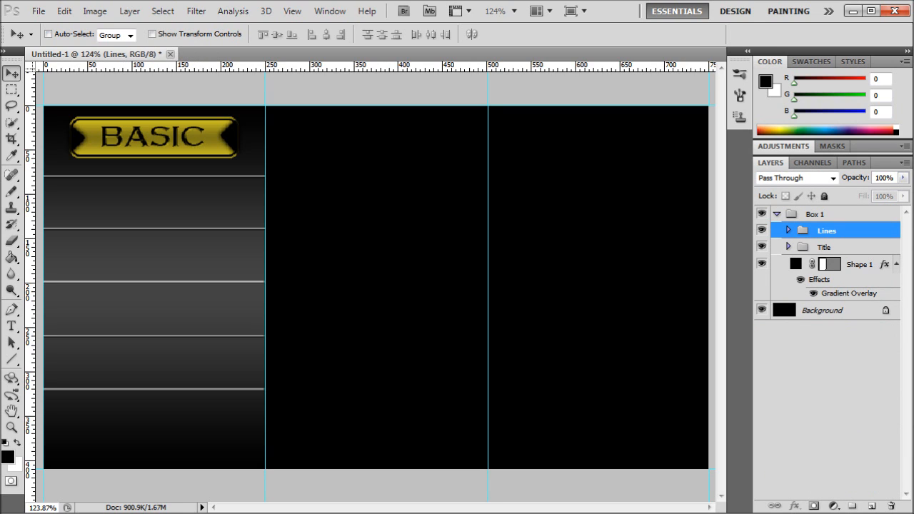
# Step: Add the text "Monthly" in Copperplate Gothic Bold 7 pt and place it below the first divider, centred under BASIC
pyautogui.click(11, 325)
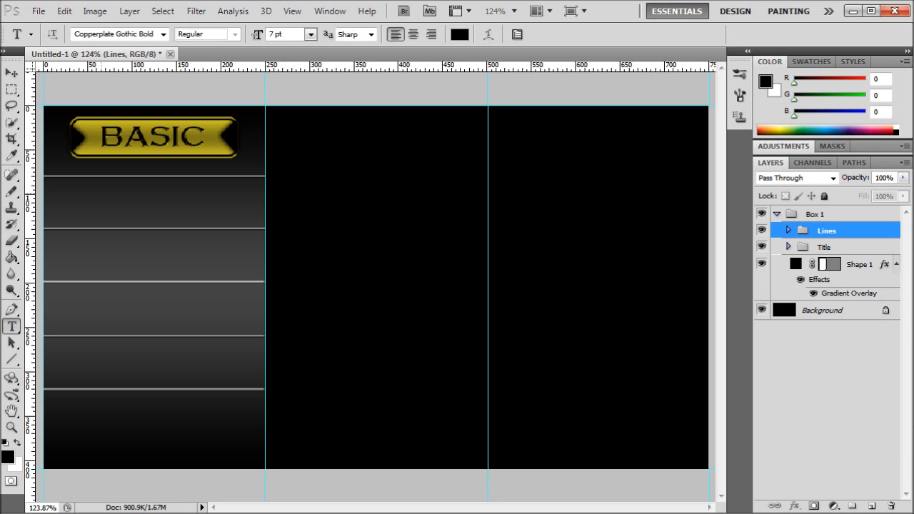
pyautogui.click(100, 187)
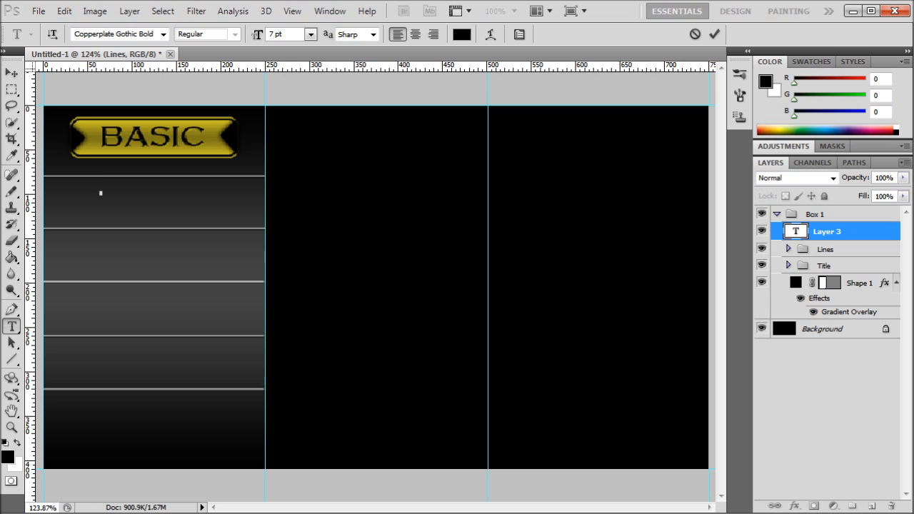
pyautogui.write('Month')
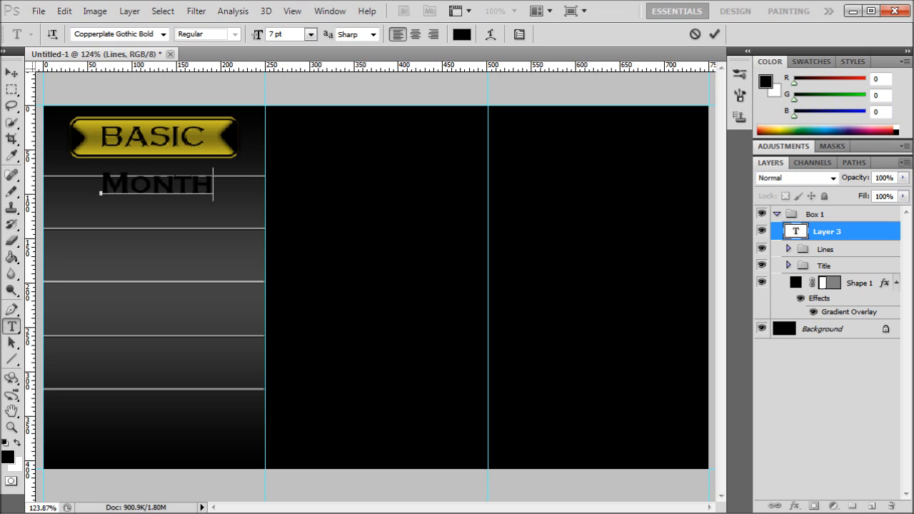
pyautogui.write('ly')
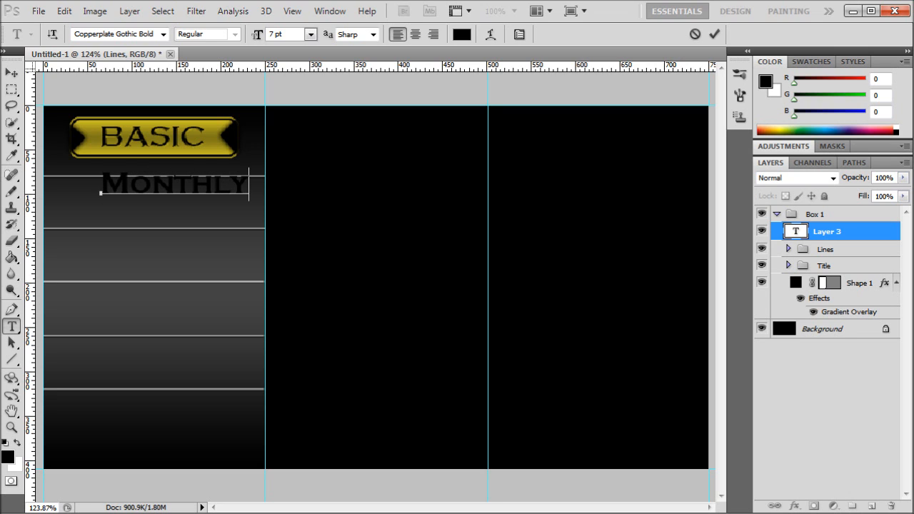
pyautogui.click(12, 73)
pyautogui.moveTo(168, 208); pyautogui.dragTo(147, 216)
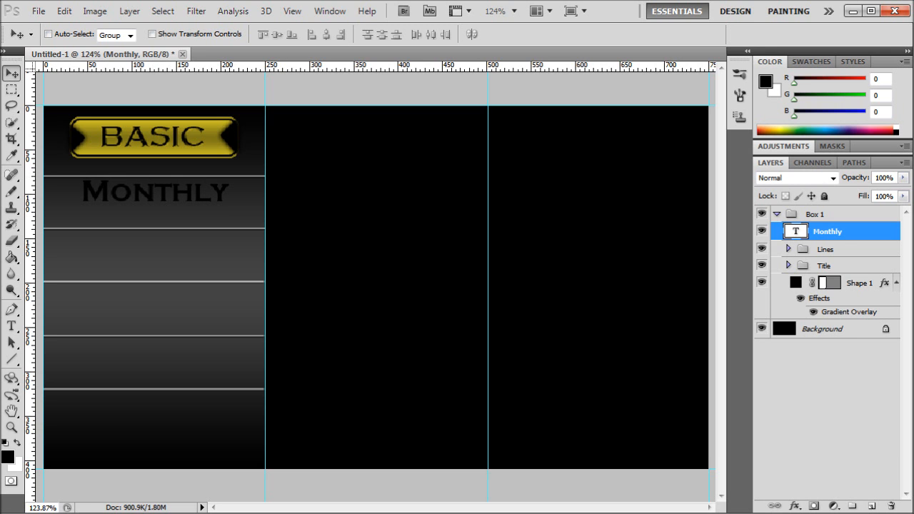
# Step: Give the "Monthly" text a drop shadow and a very light grey color overlay at 100% opacity
pyautogui.doubleClick(870, 232)
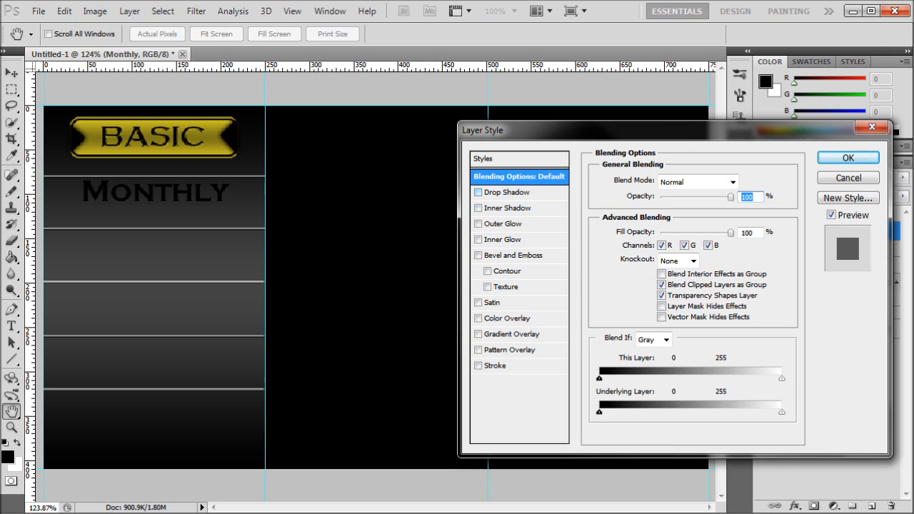
pyautogui.click(477, 192)
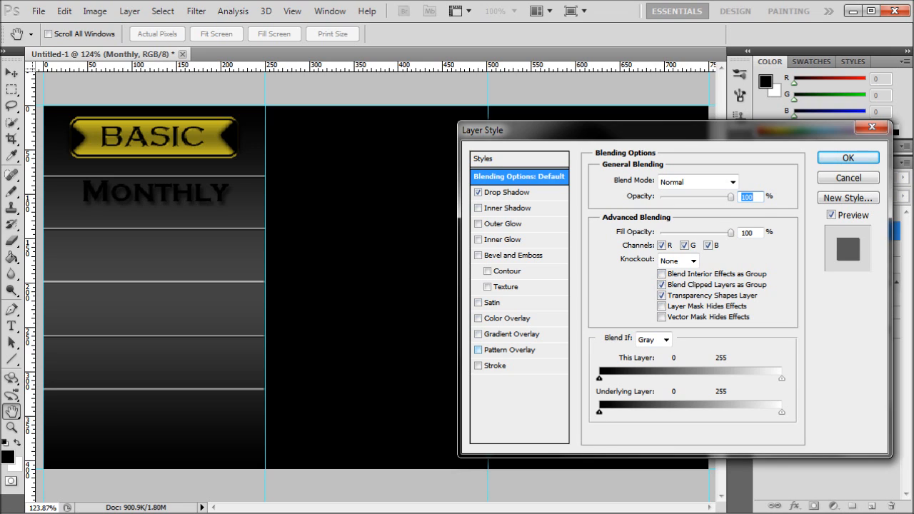
pyautogui.click(478, 318)
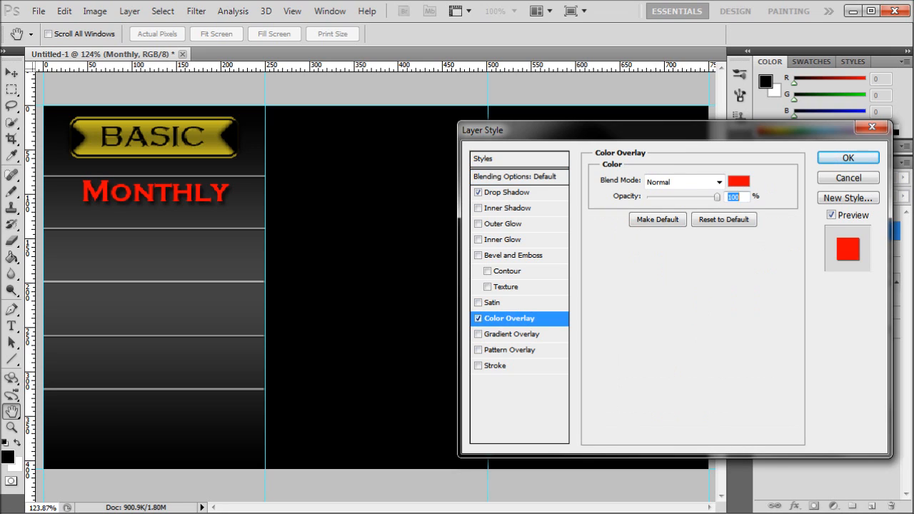
pyautogui.click(739, 181)
pyautogui.moveTo(341, 237); pyautogui.dragTo(271, 182)
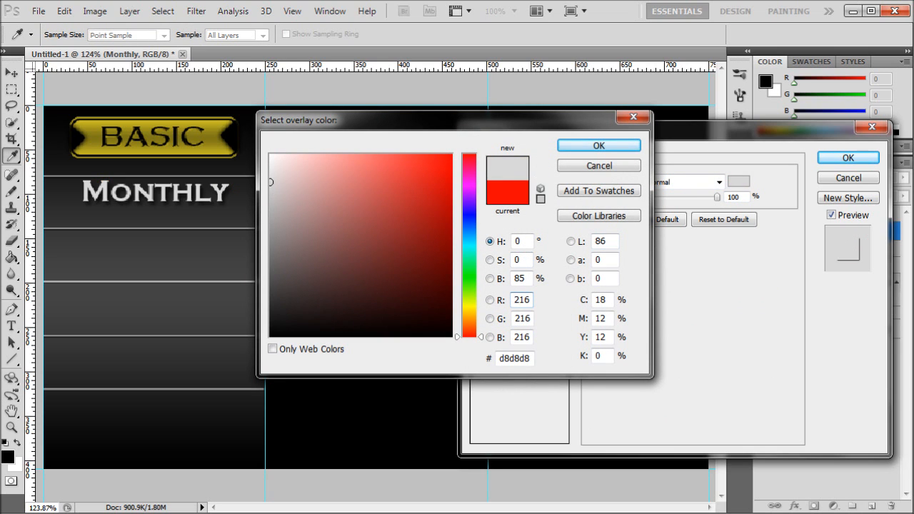
pyautogui.moveTo(271, 182); pyautogui.dragTo(271, 171)
pyautogui.click(599, 145)
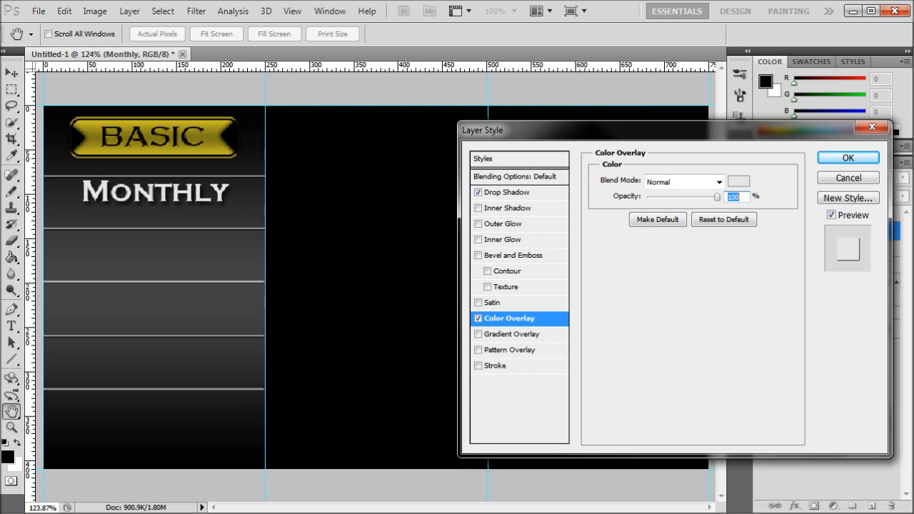
pyautogui.press('Return')
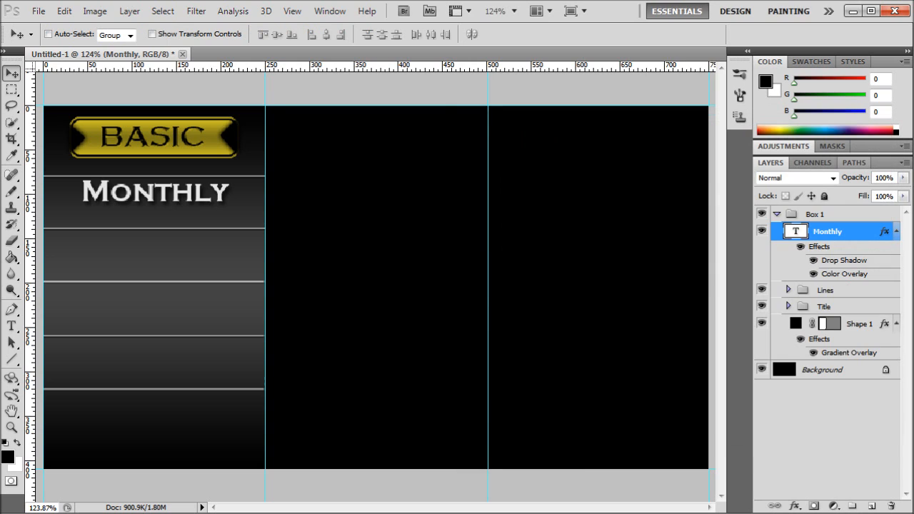
# Step: Duplicate the "Monthly" text, change the copy's wording to "Newsletter" and centre it just below "Monthly"
pyautogui.moveTo(829, 232); pyautogui.dragTo(872, 506)
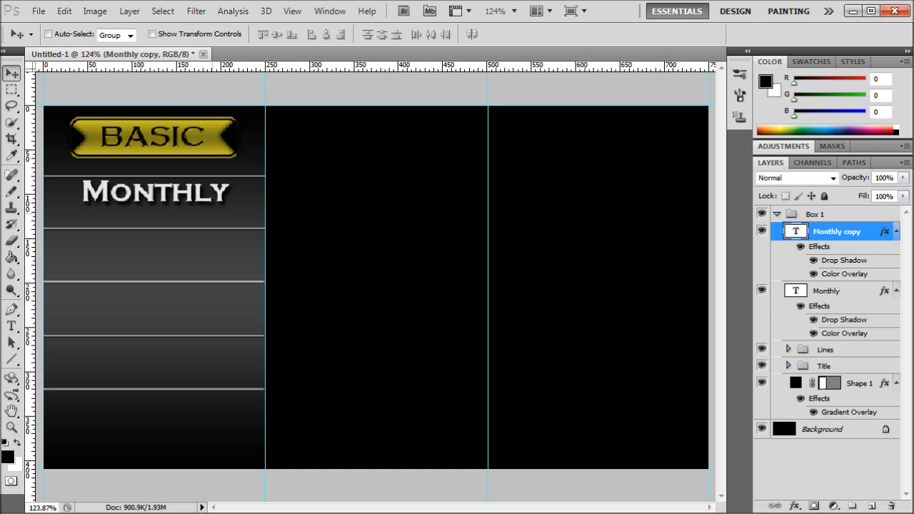
pyautogui.moveTo(204, 210); pyautogui.dragTo(203, 231)
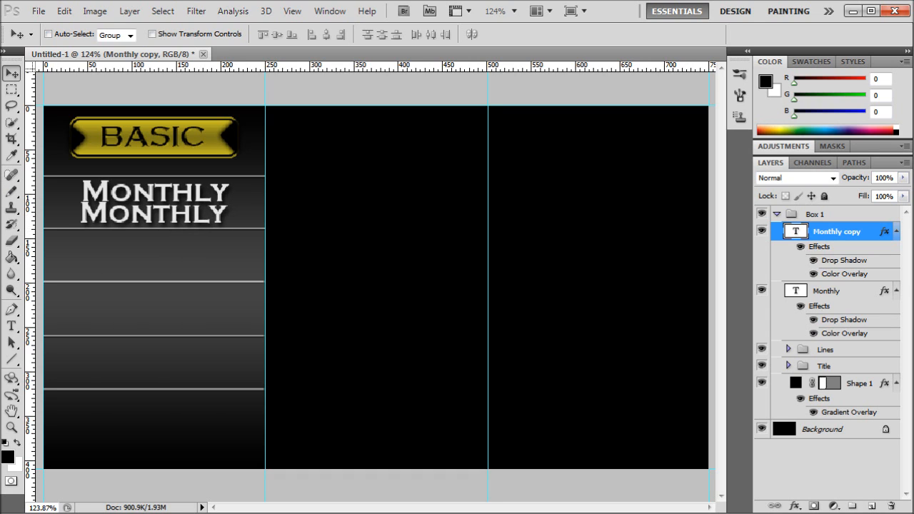
pyautogui.doubleClick(796, 232)
pyautogui.write('News')
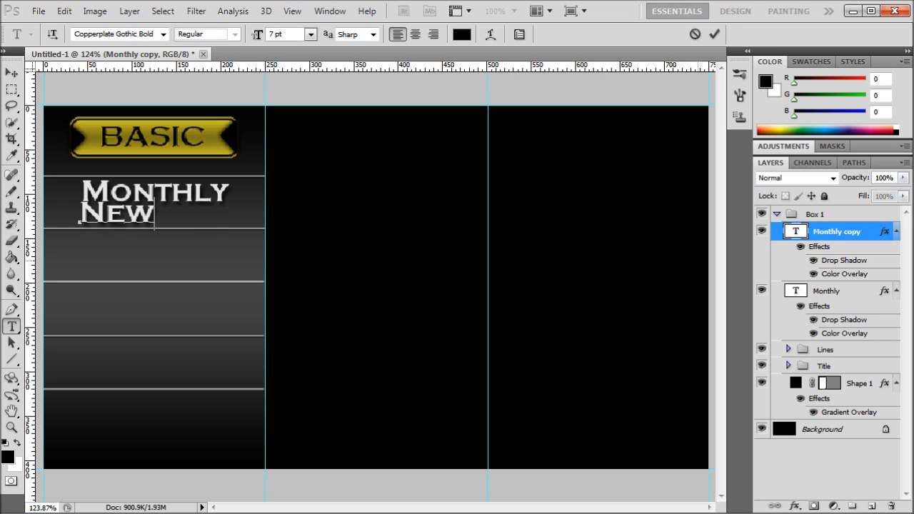
pyautogui.press('BackSpace')
pyautogui.press('BackSpace')
pyautogui.press('BackSpace')
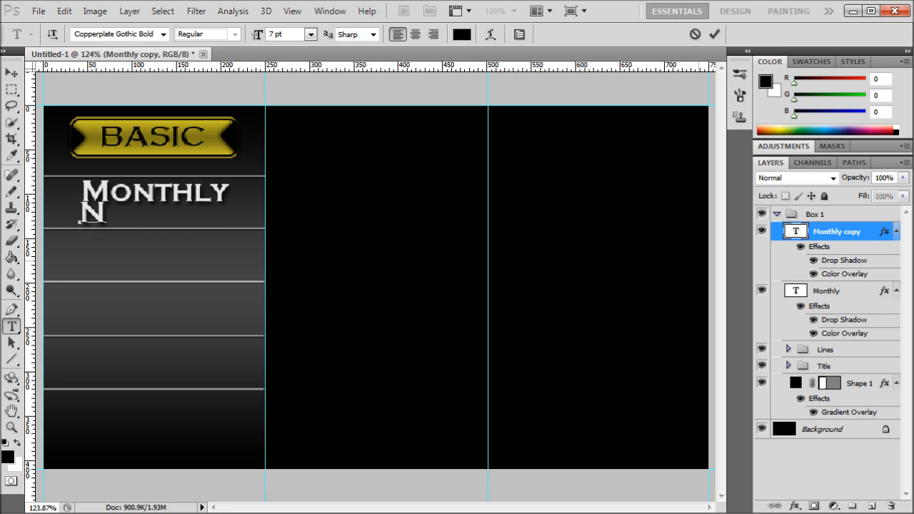
pyautogui.write('ewsletter')
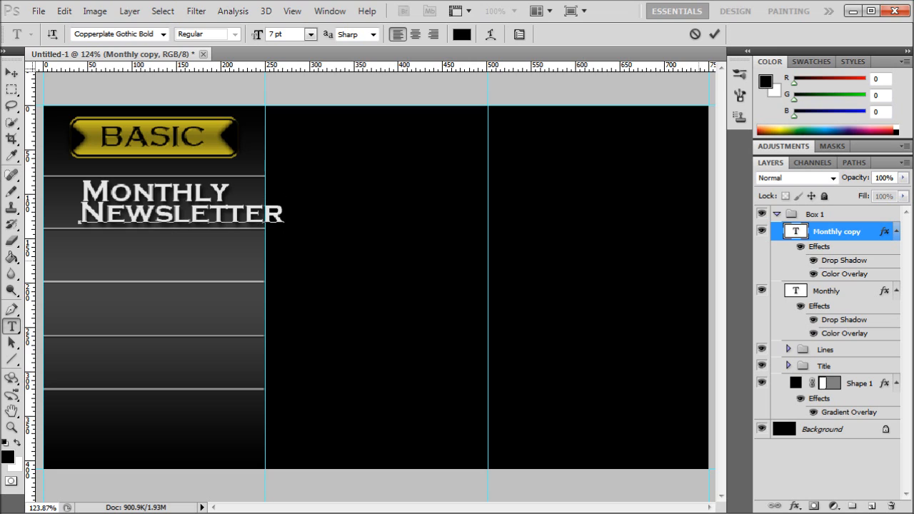
pyautogui.click(12, 73)
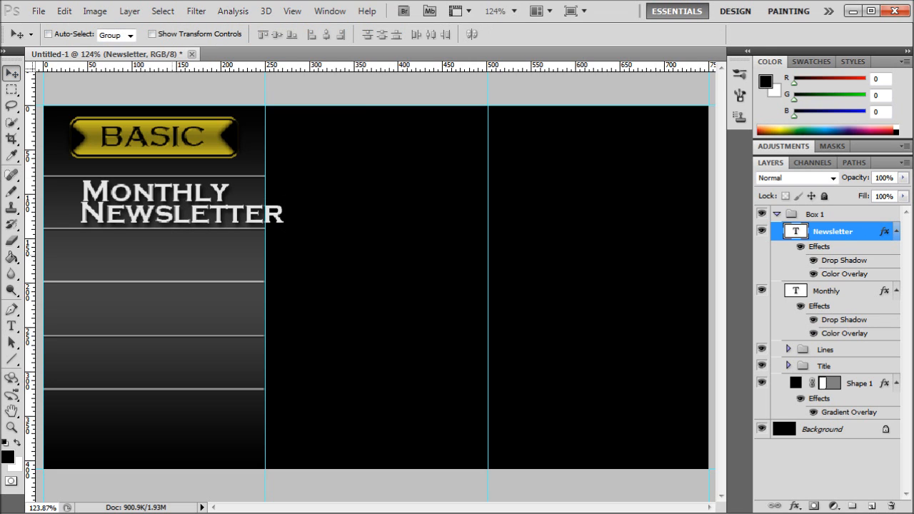
pyautogui.moveTo(173, 254); pyautogui.dragTo(146, 253)
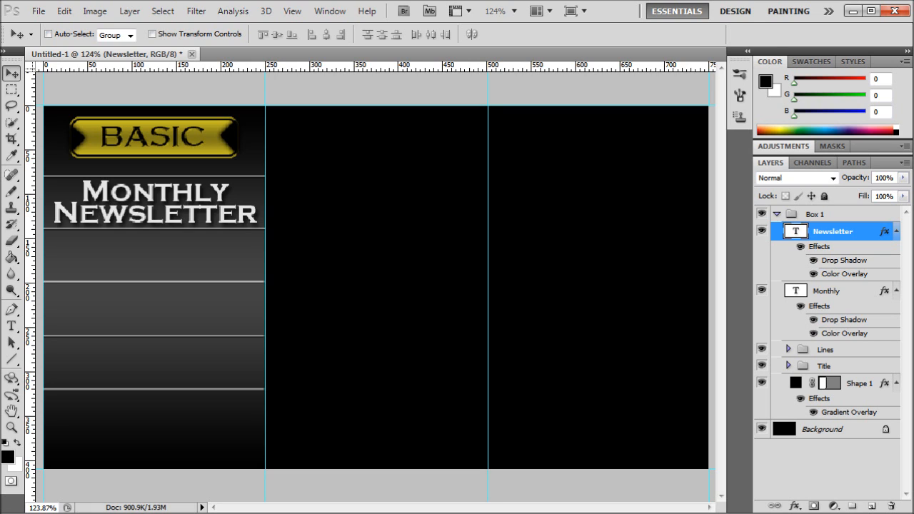
# Step: Set the font size of both the "Newsletter" and "Monthly" texts to 6 pt
pyautogui.doubleClick(796, 232)
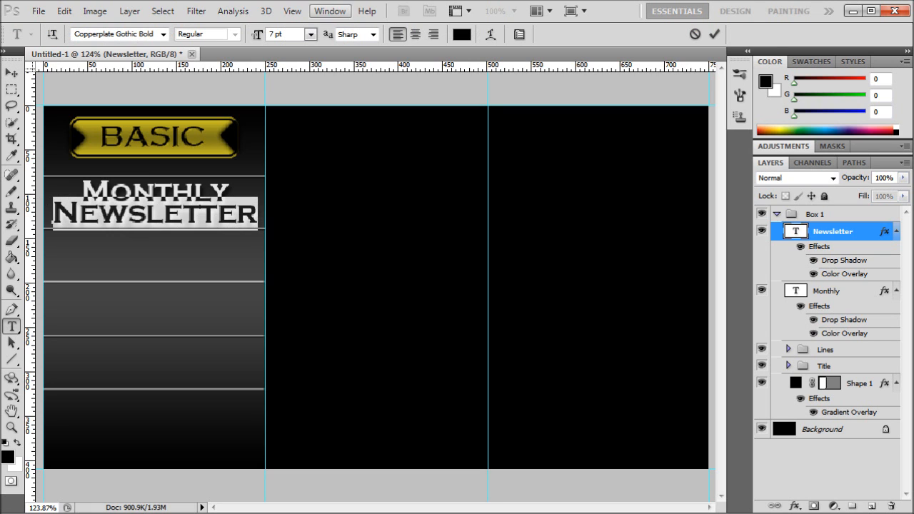
pyautogui.doubleClick(270, 34)
pyautogui.write('6')
pyautogui.press('Return')
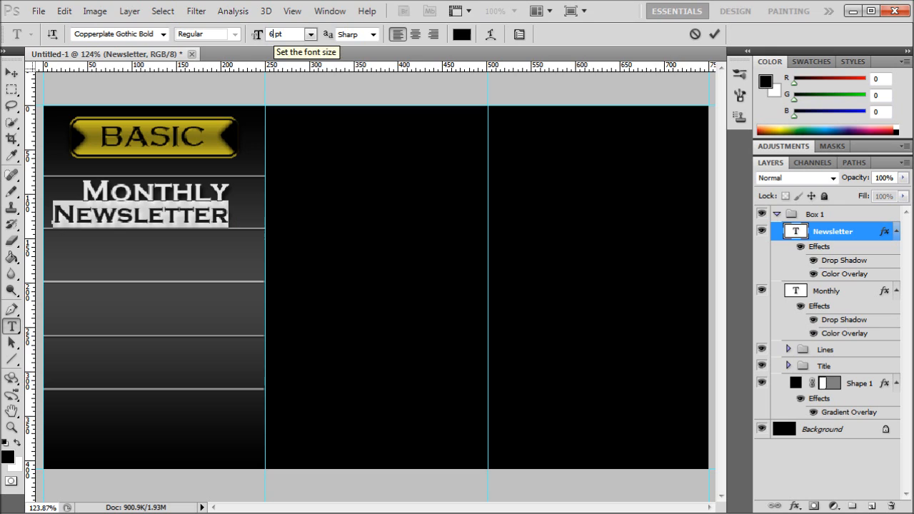
pyautogui.doubleClick(796, 291)
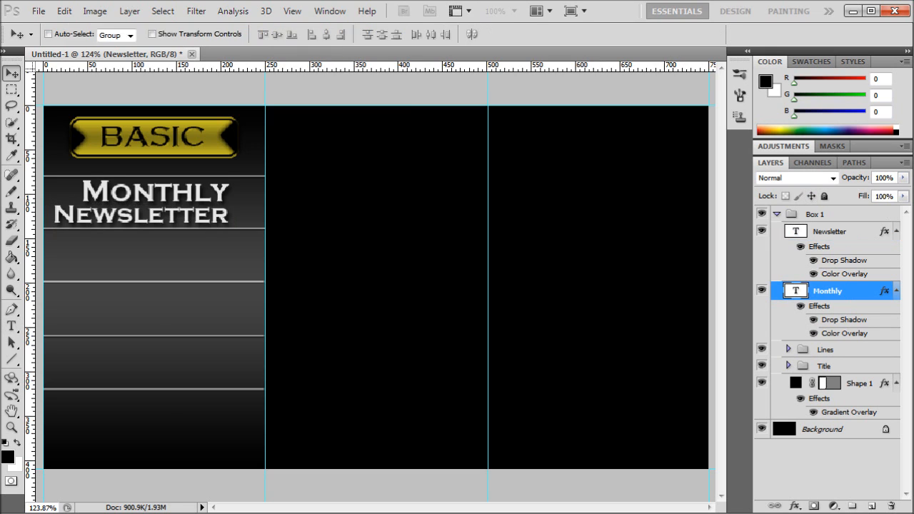
pyautogui.doubleClick(272, 34)
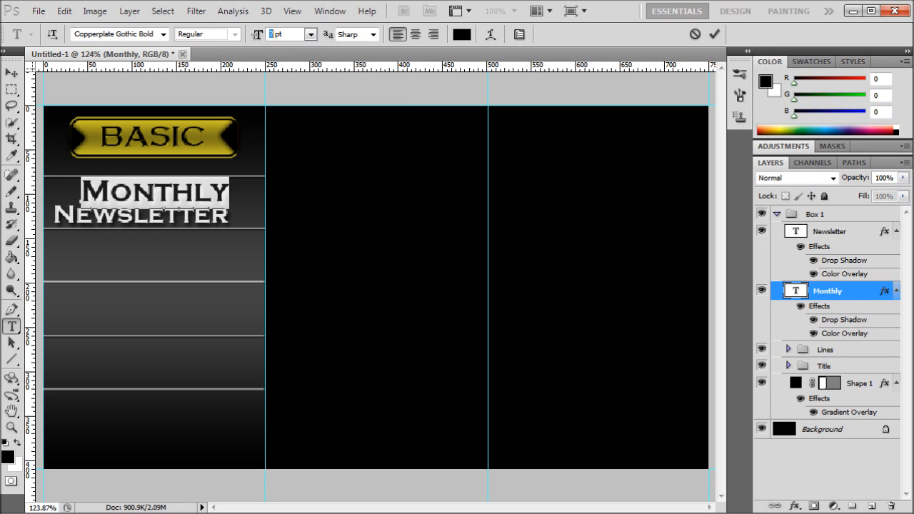
pyautogui.write('6')
pyautogui.press('Return')
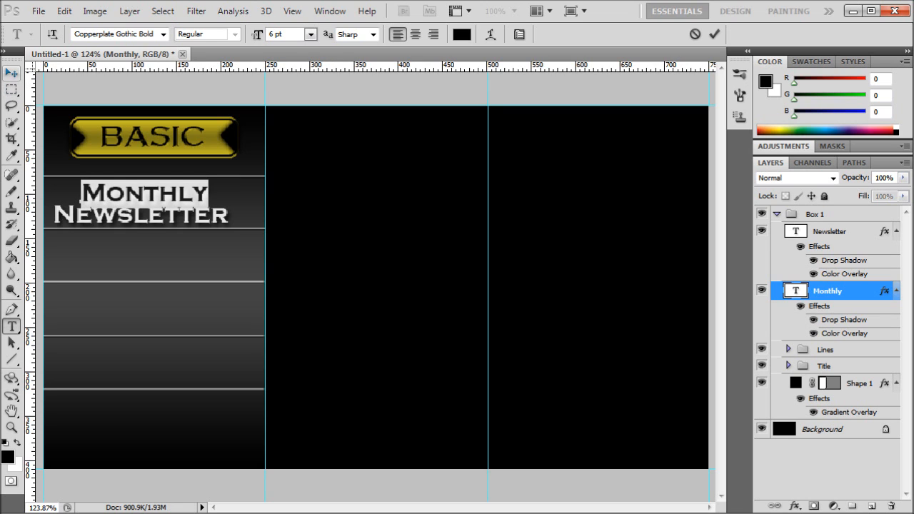
# Step: Reposition "Monthly" and "Newsletter" so both words are centred one above the other between the first two dividers
pyautogui.click(11, 72)
pyautogui.moveTo(205, 189)
pyautogui.mouseDown()
pyautogui.moveTo(221, 172)
pyautogui.moveTo(214, 193)
pyautogui.moveTo(211, 184)
pyautogui.mouseUp()
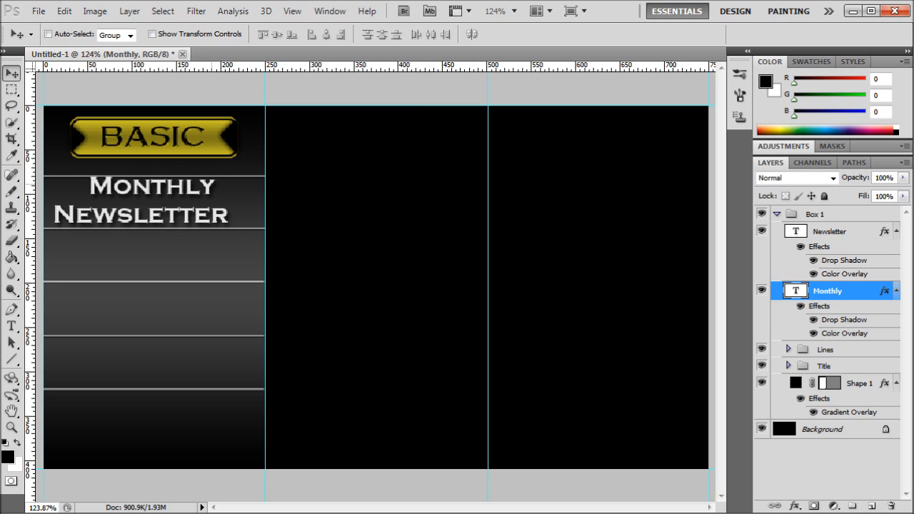
pyautogui.click(833, 231)
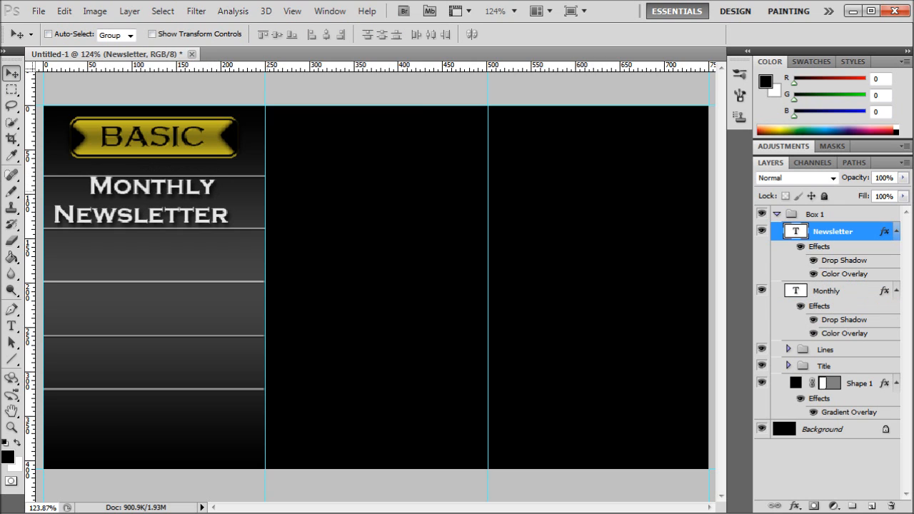
pyautogui.moveTo(153, 214)
pyautogui.mouseDown()
pyautogui.moveTo(176, 204)
pyautogui.moveTo(168, 213)
pyautogui.mouseUp()
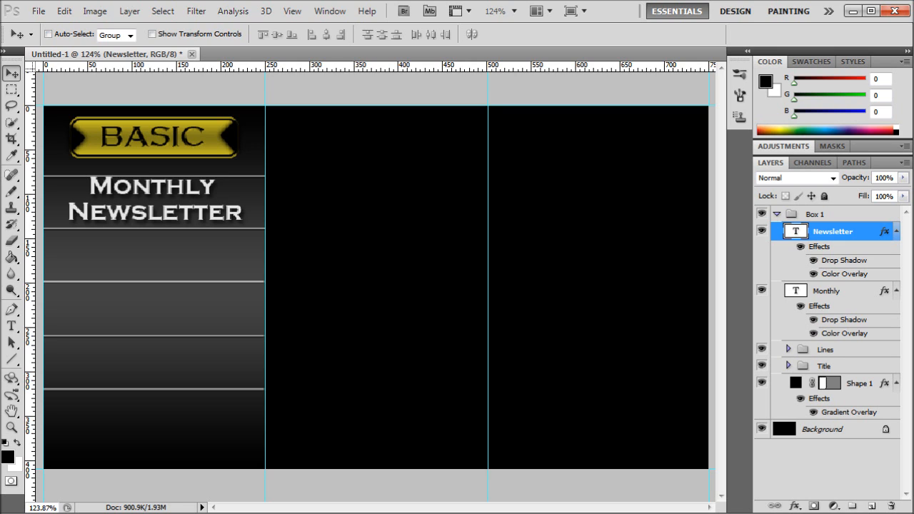
# Step: Group the "Newsletter" and "Monthly" layers and name the group "Text"
pyautogui.keyDown('shift'); pyautogui.click(872, 293); pyautogui.keyUp('shift')
pyautogui.hotkey('ctrl', 'g')
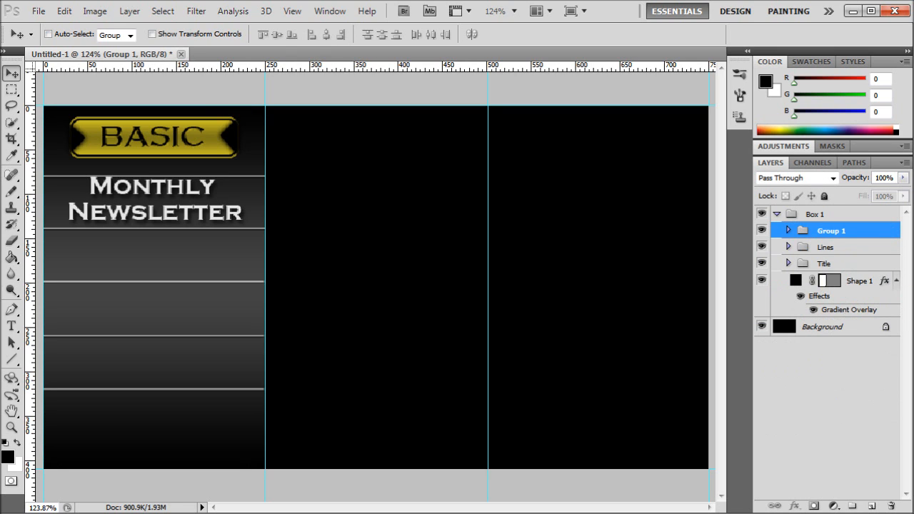
pyautogui.doubleClick(832, 231)
pyautogui.write('Text')
pyautogui.press('Return')
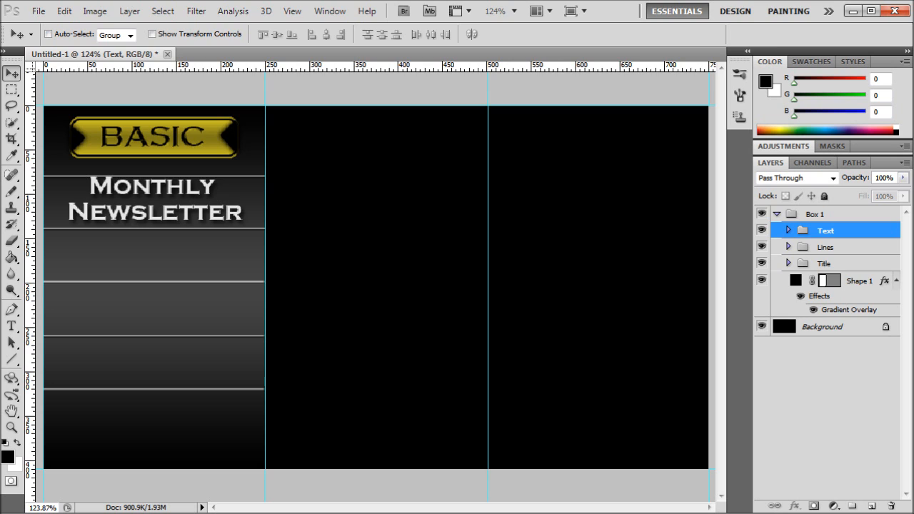
# Step: Duplicate the "Newsletter" layer in the Text group, change the copy to "Space 2" and centre it below the second divider
pyautogui.click(789, 231)
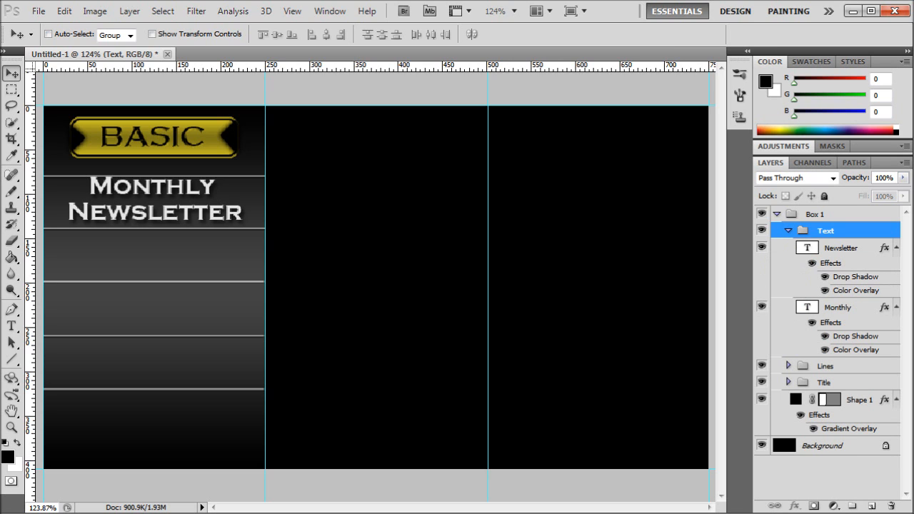
pyautogui.click(839, 308)
pyautogui.doubleClick(842, 248)
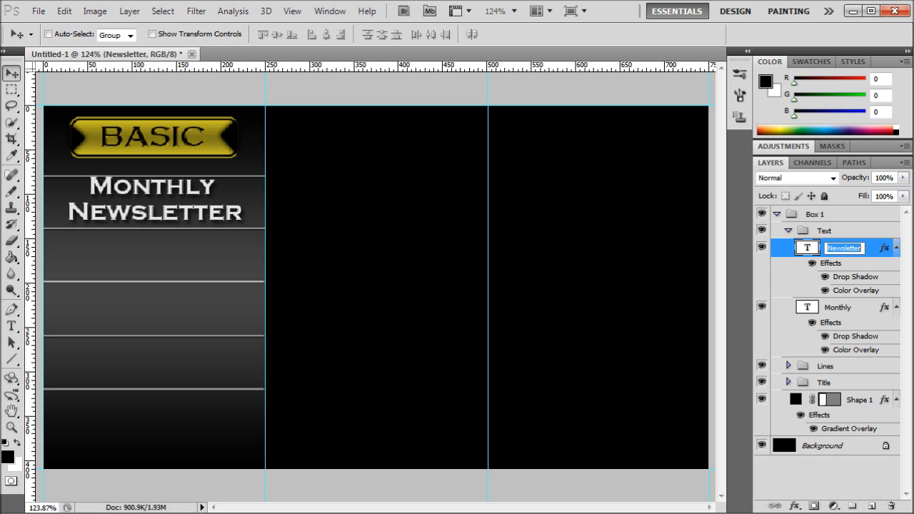
pyautogui.moveTo(873, 249); pyautogui.dragTo(871, 506)
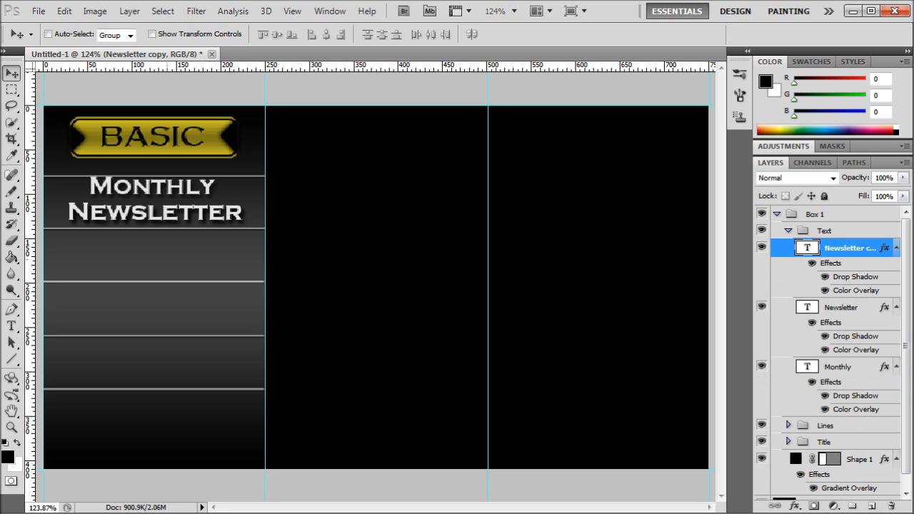
pyautogui.moveTo(167, 213); pyautogui.dragTo(195, 239)
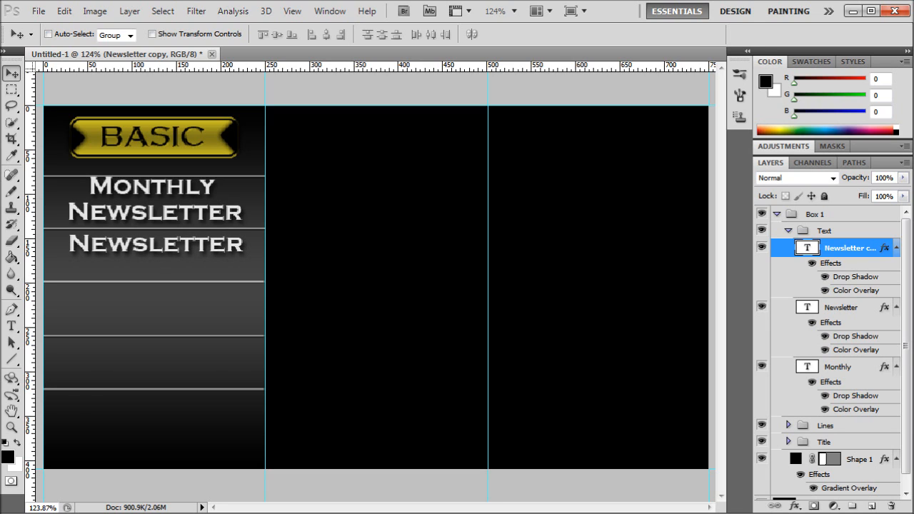
pyautogui.doubleClick(195, 241)
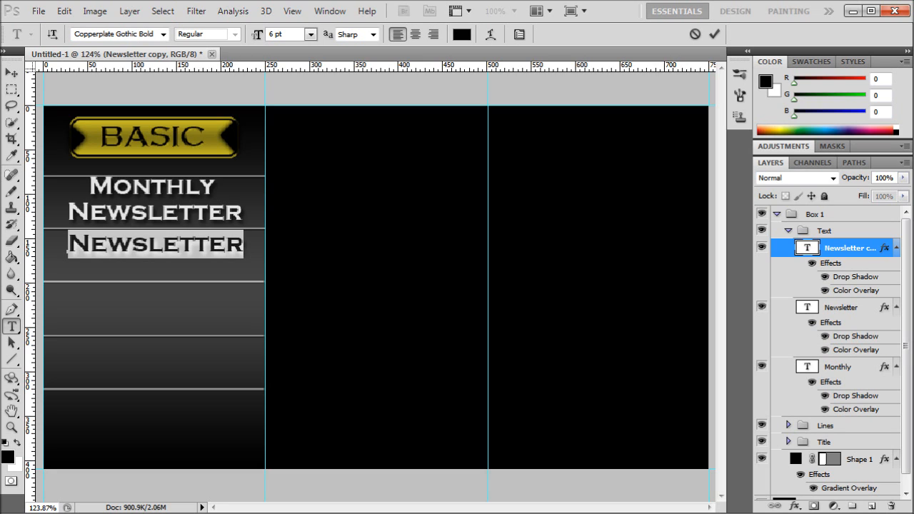
pyautogui.write('Space 2')
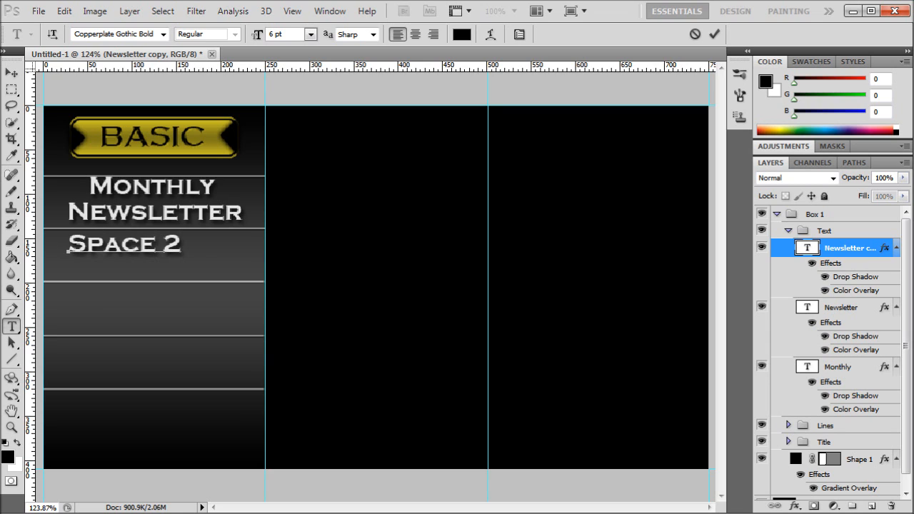
pyautogui.click(12, 73)
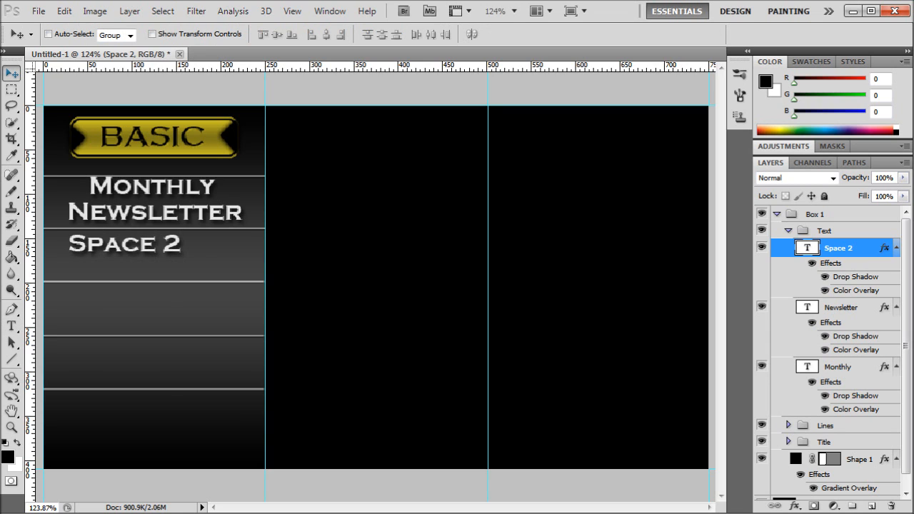
pyautogui.moveTo(136, 257); pyautogui.dragTo(160, 259)
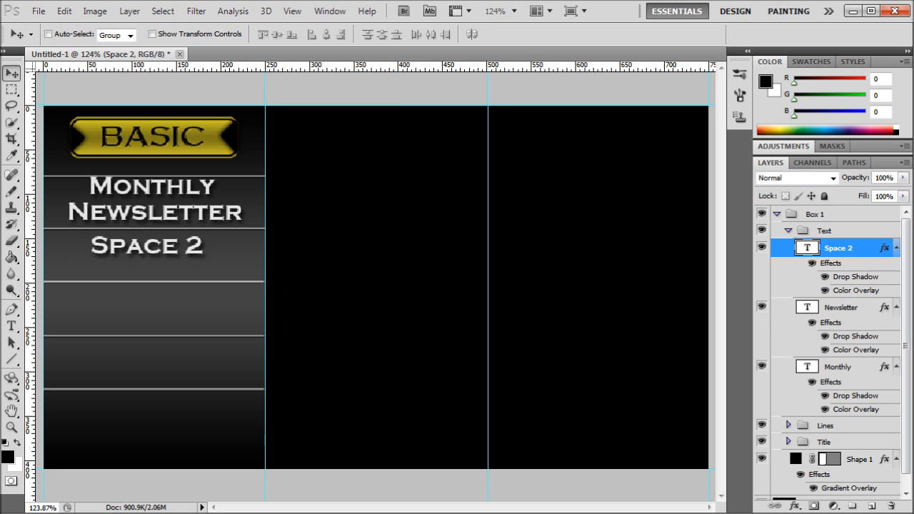
# Step: Duplicate the "Space 2" layer, place the copy between the third and fourth dividers and change its text to "Space 3"
pyautogui.moveTo(851, 248); pyautogui.dragTo(871, 505)
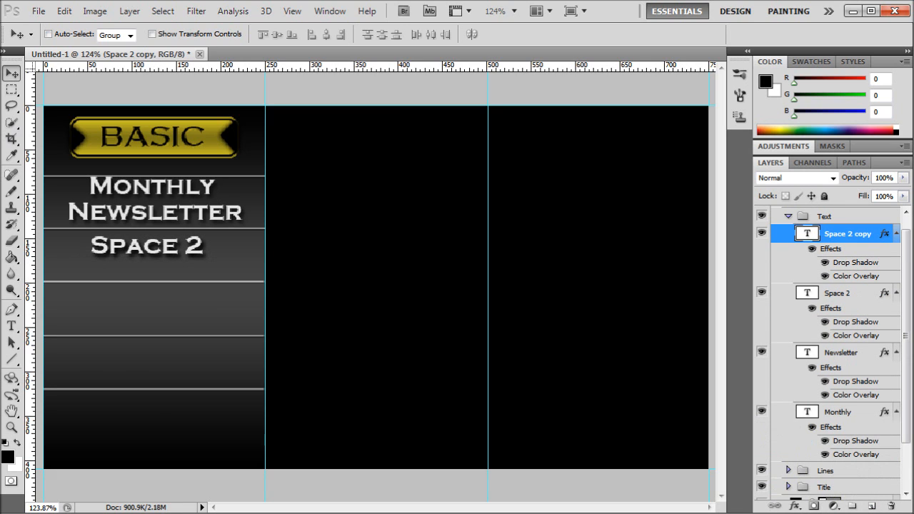
pyautogui.moveTo(123, 257); pyautogui.dragTo(129, 316)
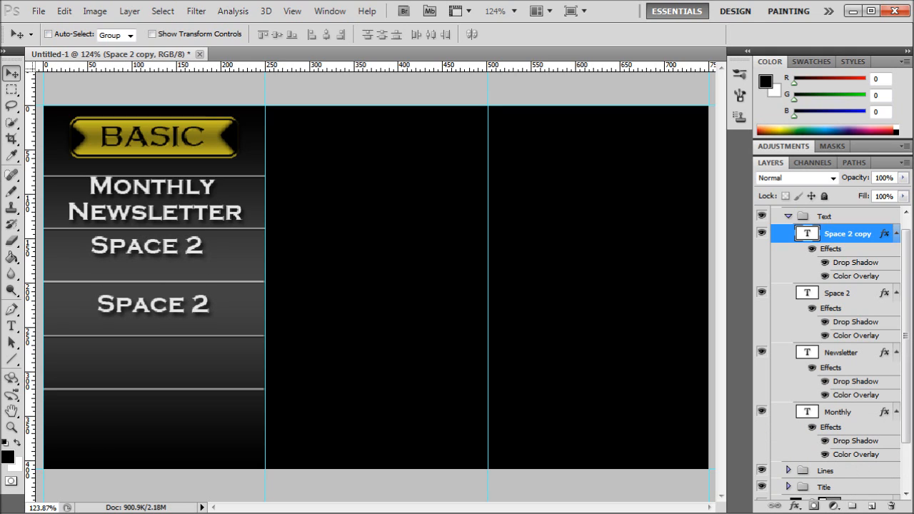
pyautogui.doubleClick(808, 234)
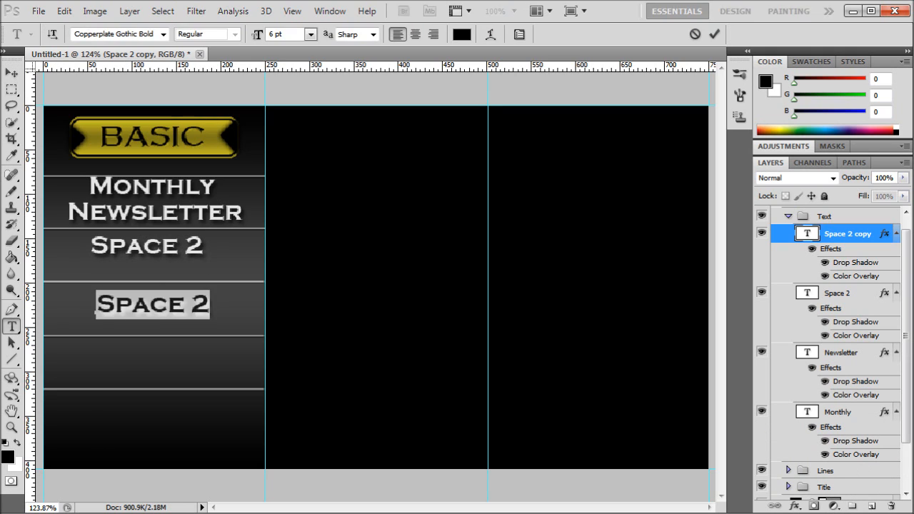
pyautogui.write('Space 3')
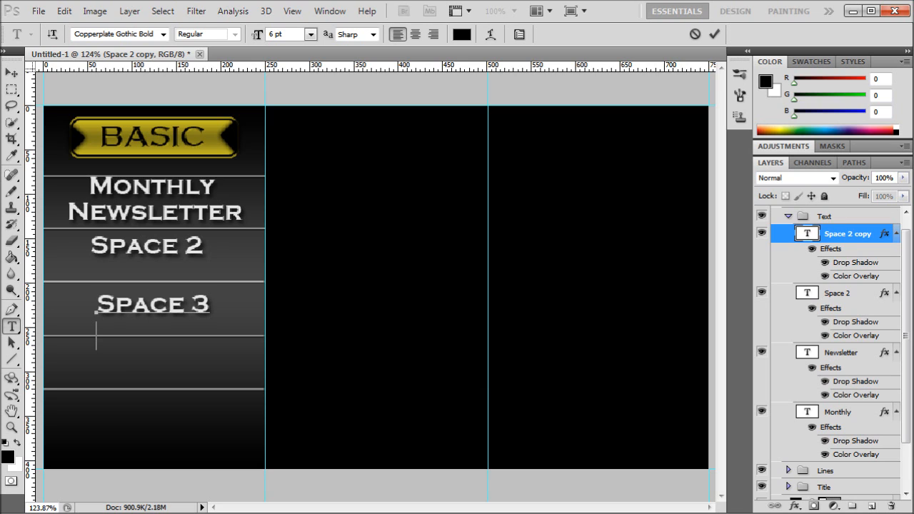
pyautogui.click(12, 72)
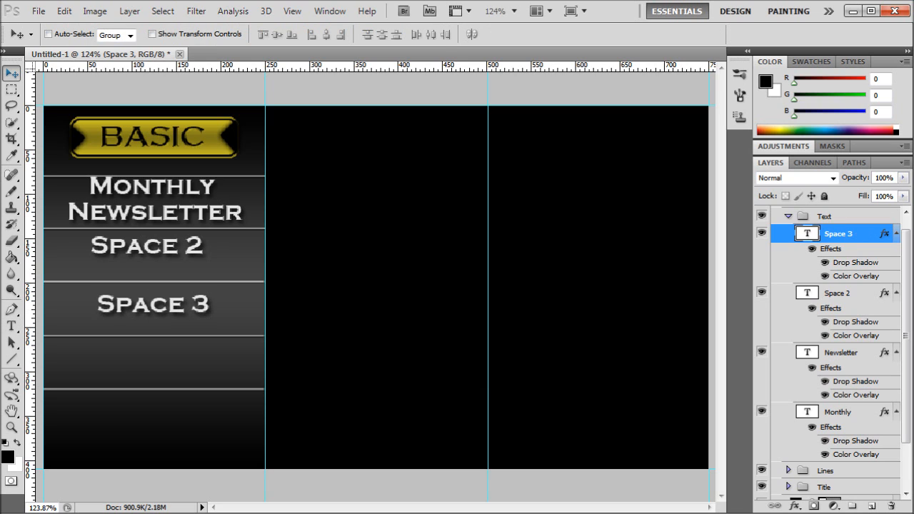
# Step: Duplicate the "Space 3" layer, change the copy's text to "Space 4" and centre it between the fourth and fifth dividers
pyautogui.moveTo(843, 234); pyautogui.dragTo(873, 506)
pyautogui.moveTo(126, 267); pyautogui.dragTo(123, 326)
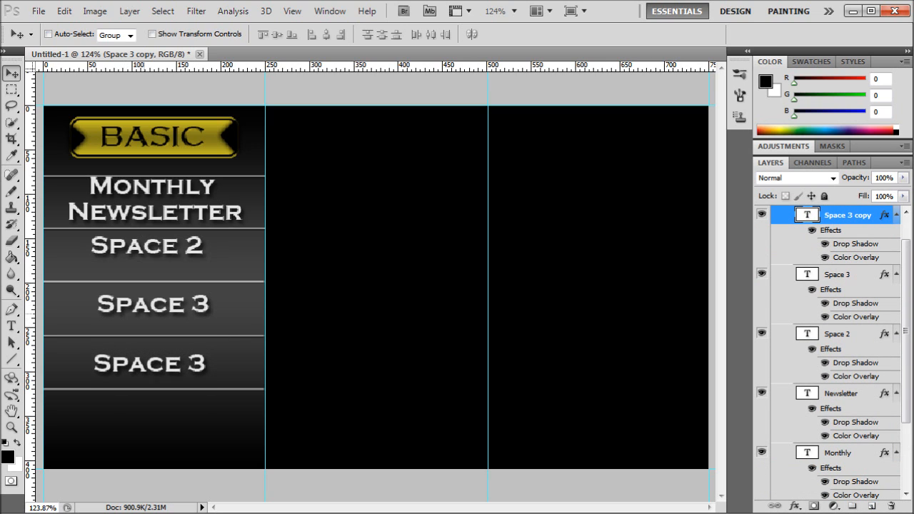
pyautogui.doubleClick(807, 215)
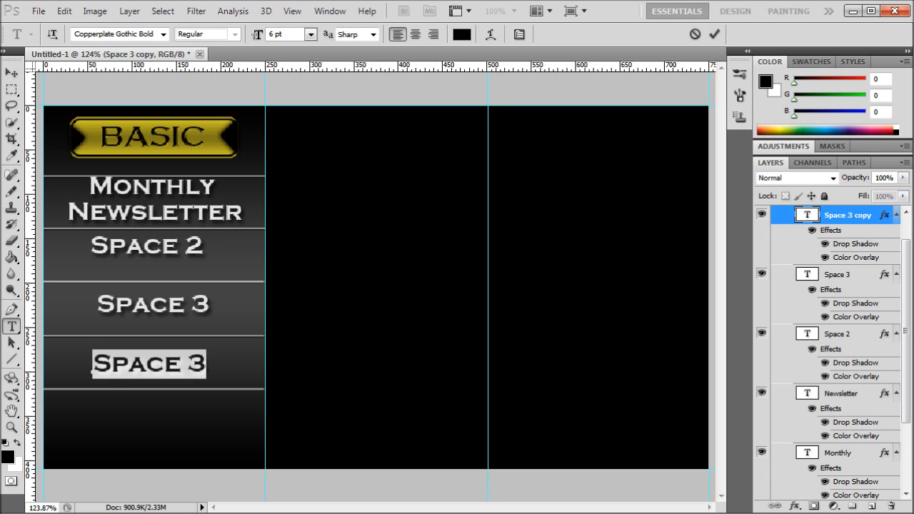
pyautogui.write('Space 5')
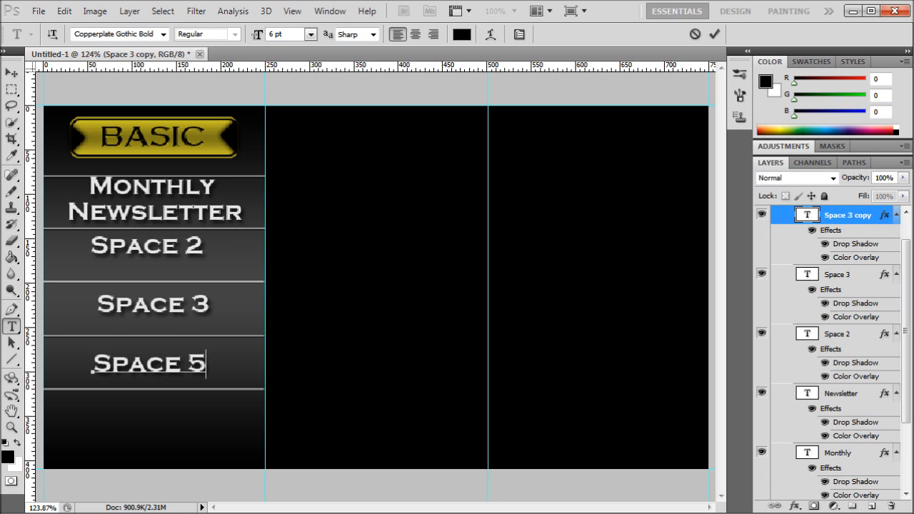
pyautogui.press('BackSpace')
pyautogui.write('4')
pyautogui.click(11, 72)
pyautogui.moveTo(226, 365); pyautogui.dragTo(232, 360)
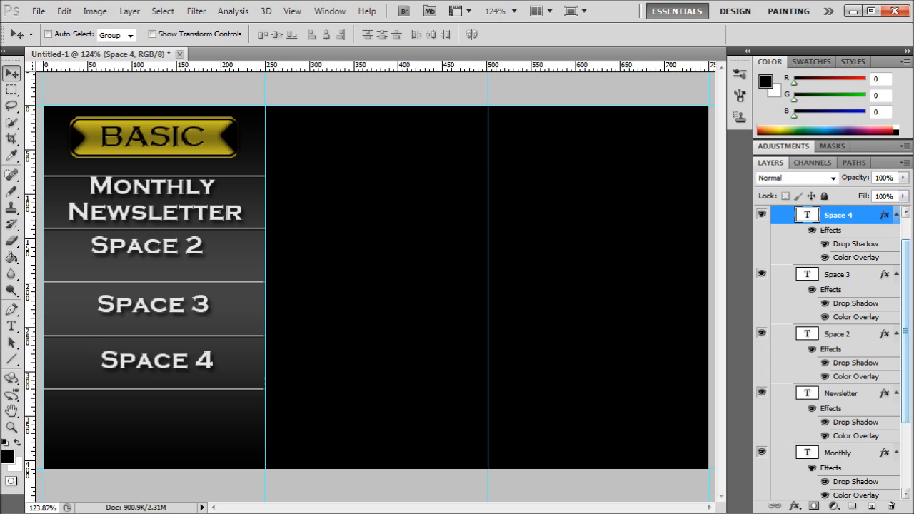
# Step: Collapse the Text group, then duplicate the Title group and name the copy "Button"
pyautogui.moveTo(906, 315); pyautogui.dragTo(907, 291)
pyautogui.click(789, 231)
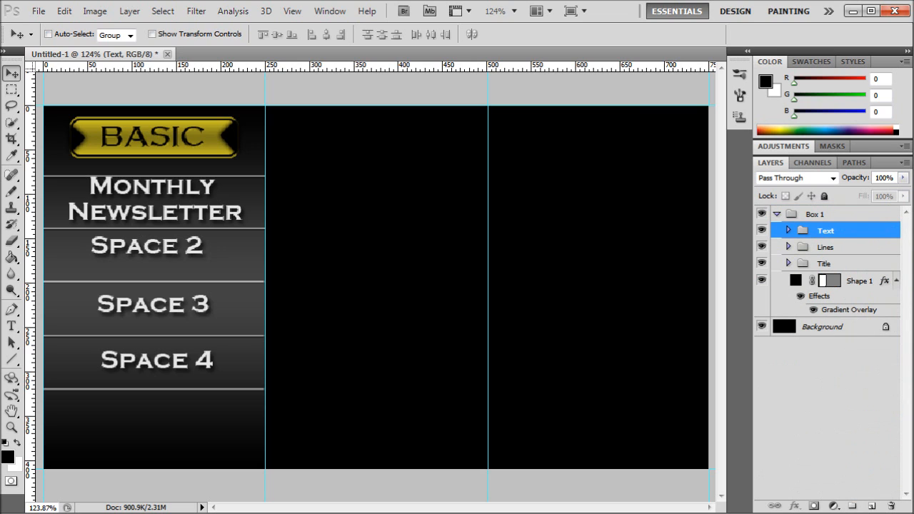
pyautogui.moveTo(825, 264); pyautogui.dragTo(872, 506)
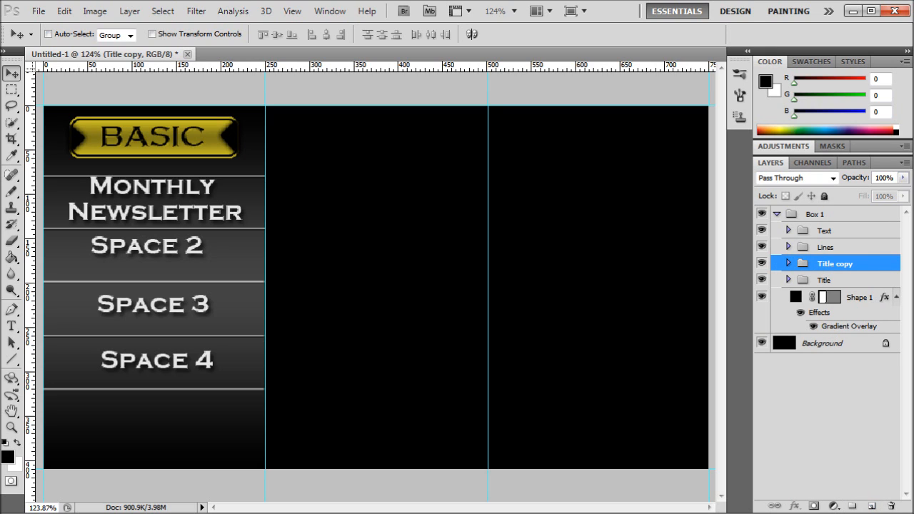
pyautogui.doubleClick(804, 264)
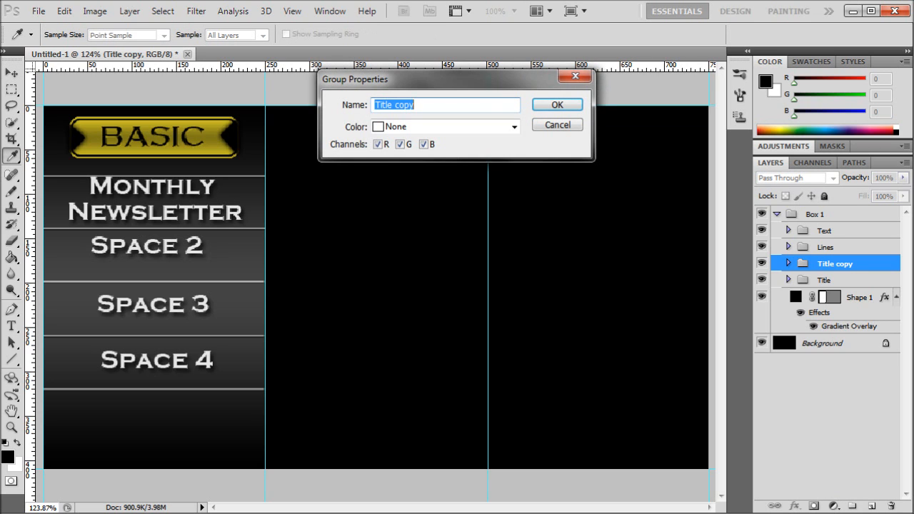
pyautogui.press('BackSpace')
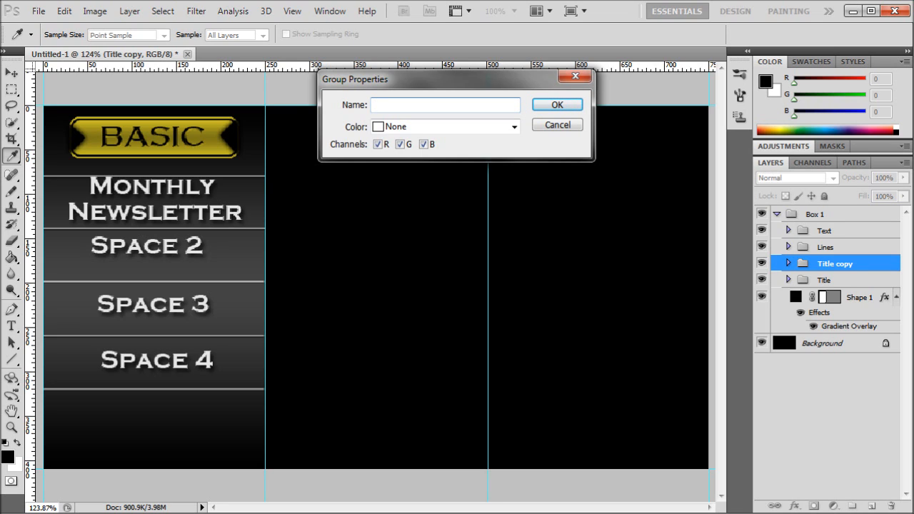
pyautogui.write('Button')
pyautogui.press('Return')
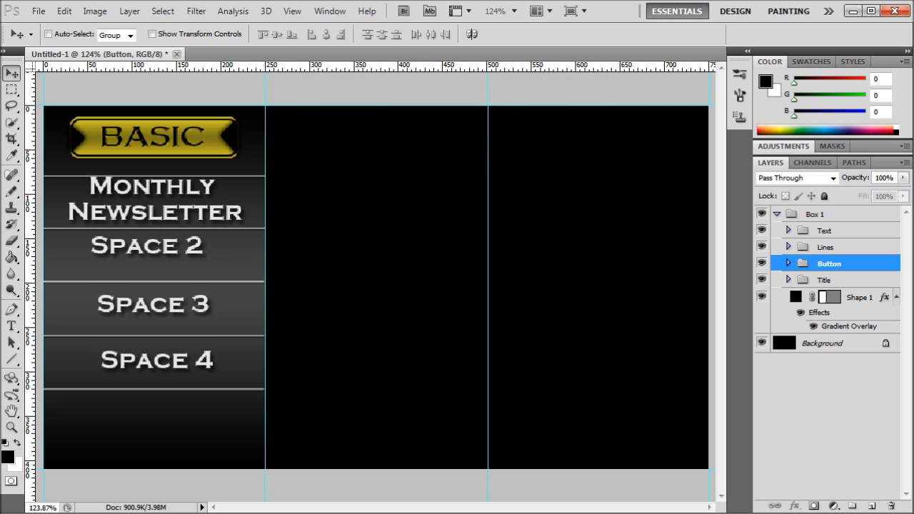
# Step: Move the Button group straight down into the empty area below the last divider
pyautogui.moveTo(153, 137); pyautogui.dragTo(145, 356)
pyautogui.hotkey('ctrl', 'z')
pyautogui.moveTo(154, 136); pyautogui.dragTo(157, 426)
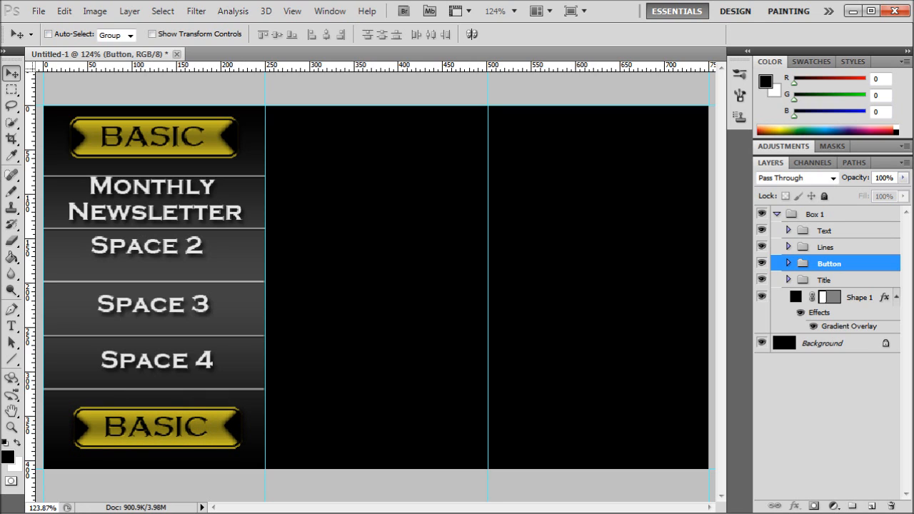
# Step: Hide the Layer 2 copy, Layer 2 and BASIC layers in the Button group, leaving Shape 2 copy selected
pyautogui.click(789, 264)
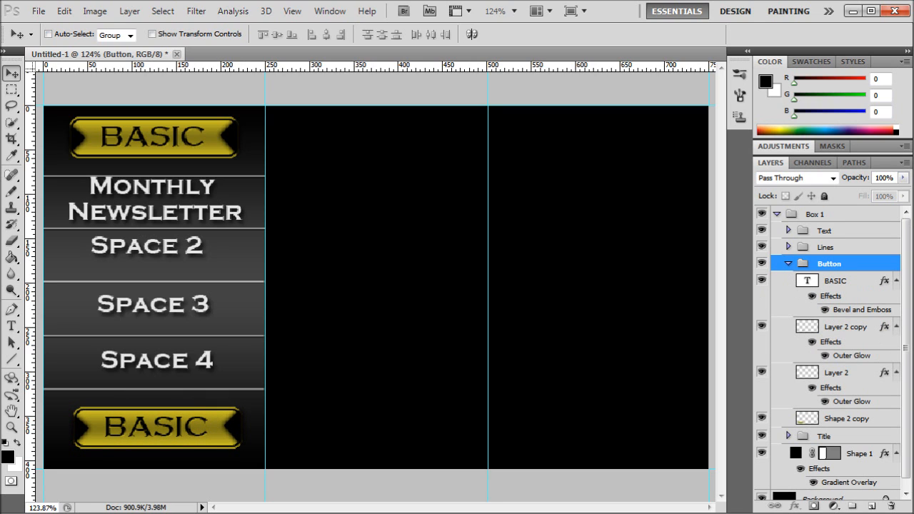
pyautogui.click(761, 326)
pyautogui.click(761, 372)
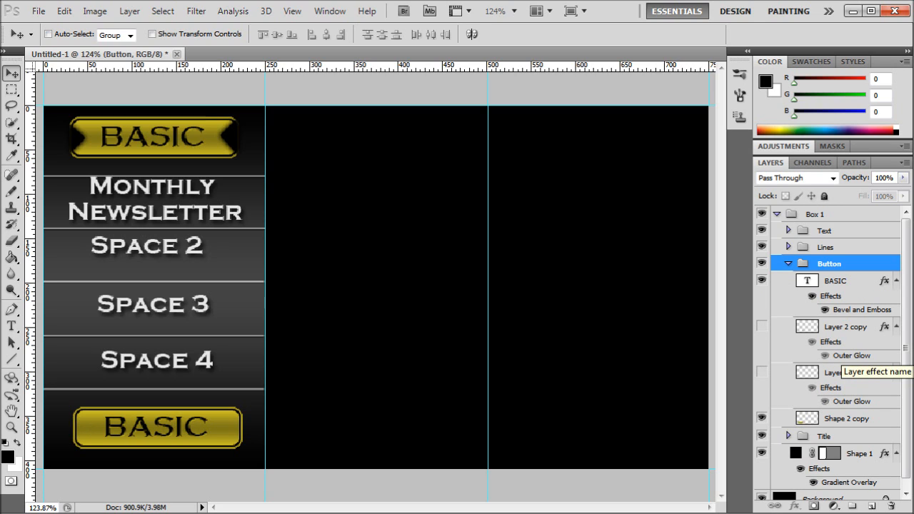
pyautogui.scroll(-1, 828, 343)
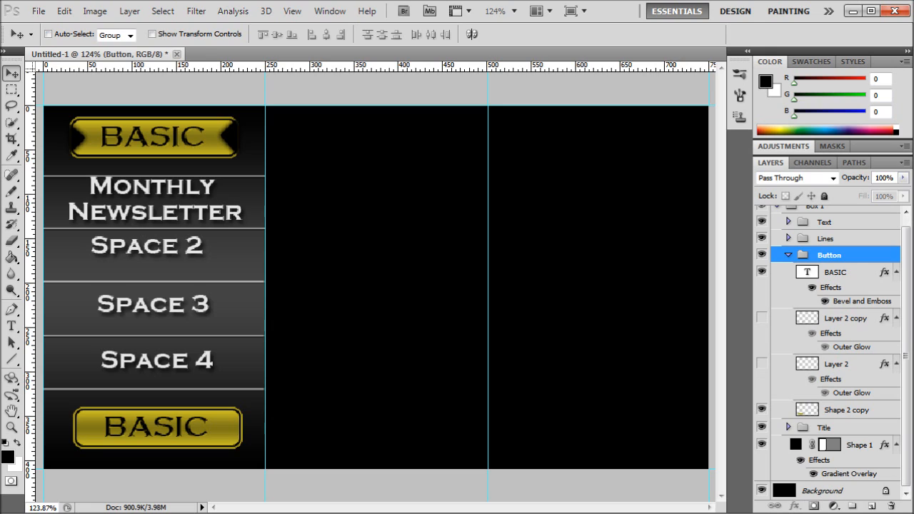
pyautogui.click(847, 410)
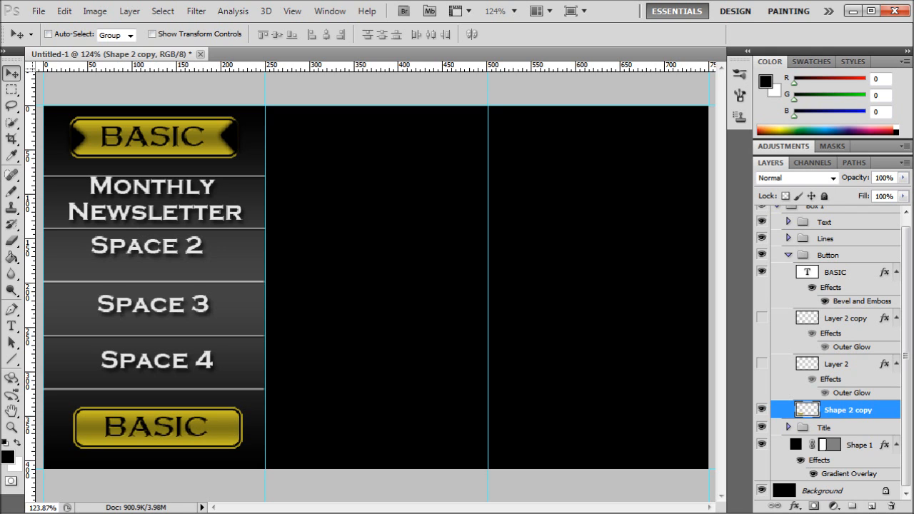
pyautogui.click(762, 271)
# Step: Enable the Gradient Overlay, Stroke and Outer Glow effects in the layer style of Shape 2 copy
pyautogui.doubleClick(882, 410)
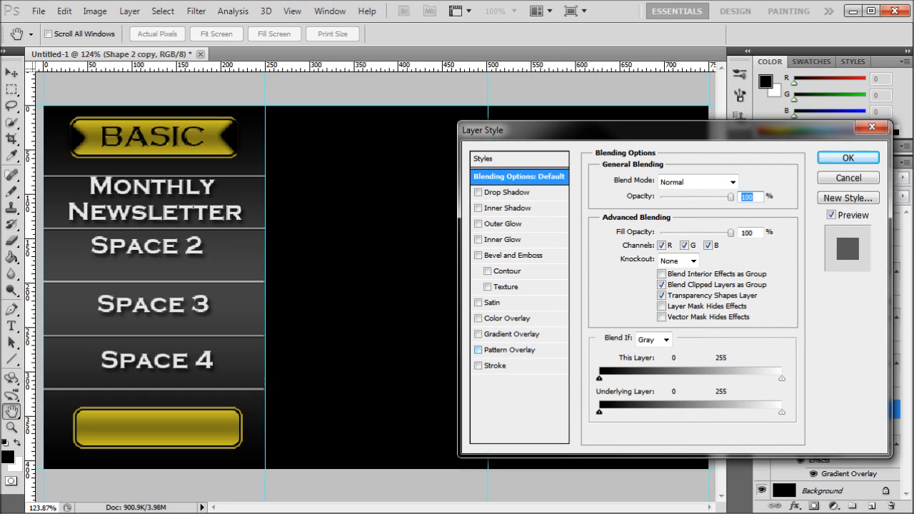
pyautogui.click(478, 334)
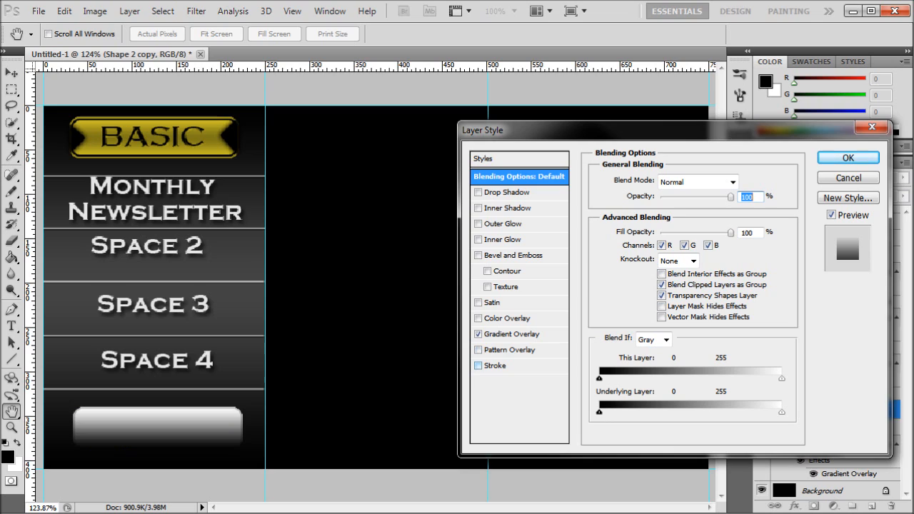
pyautogui.click(478, 365)
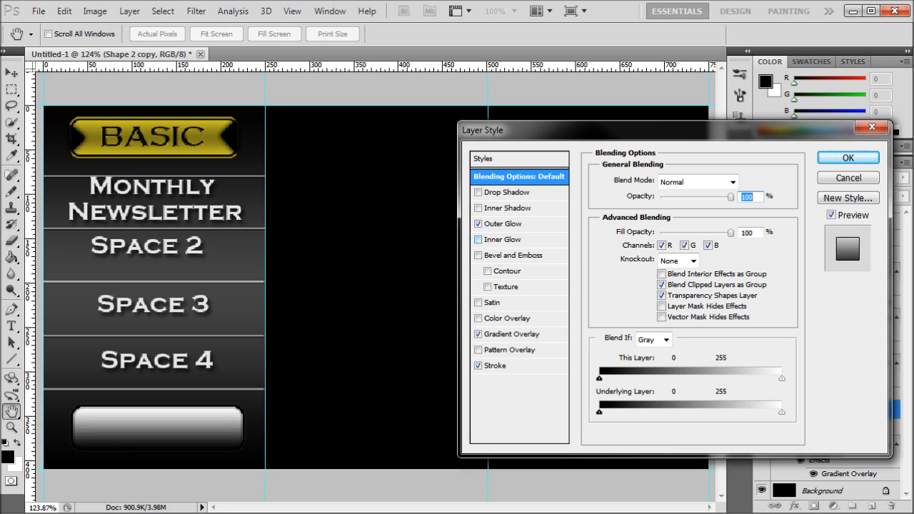
# Step: Set the starting colour stop of the button's gradient overlay to green 40ce2d
pyautogui.click(511, 334)
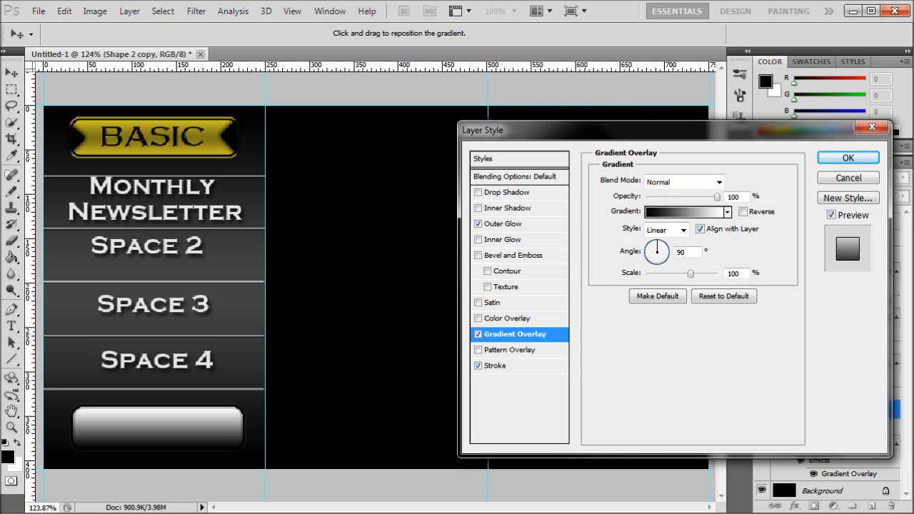
pyautogui.click(685, 211)
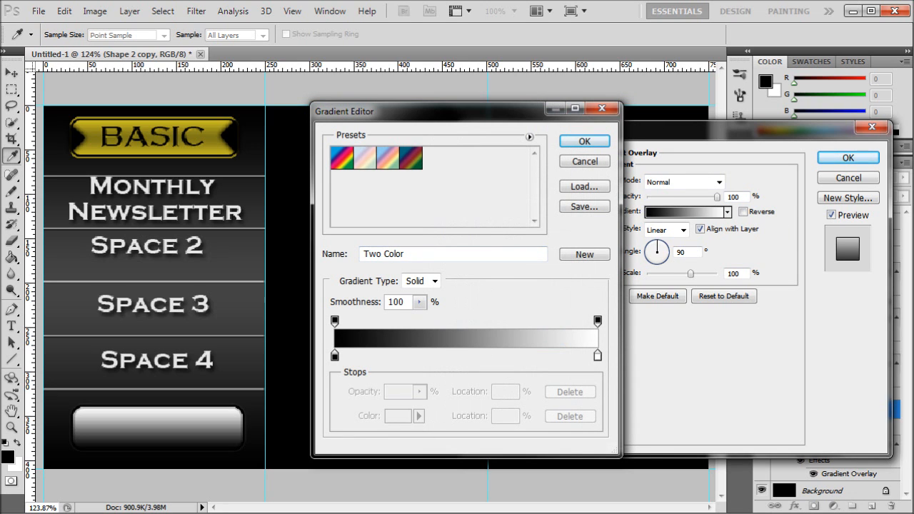
pyautogui.click(336, 356)
pyautogui.click(398, 416)
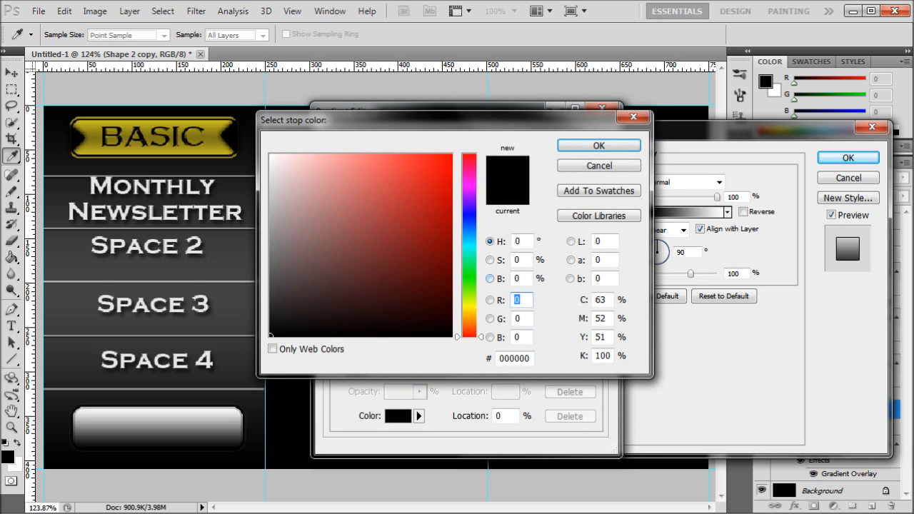
pyautogui.click(469, 280)
pyautogui.moveTo(408, 253)
pyautogui.mouseDown()
pyautogui.moveTo(409, 264)
pyautogui.moveTo(422, 226)
pyautogui.moveTo(412, 219)
pyautogui.mouseUp()
pyautogui.doubleClick(520, 278)
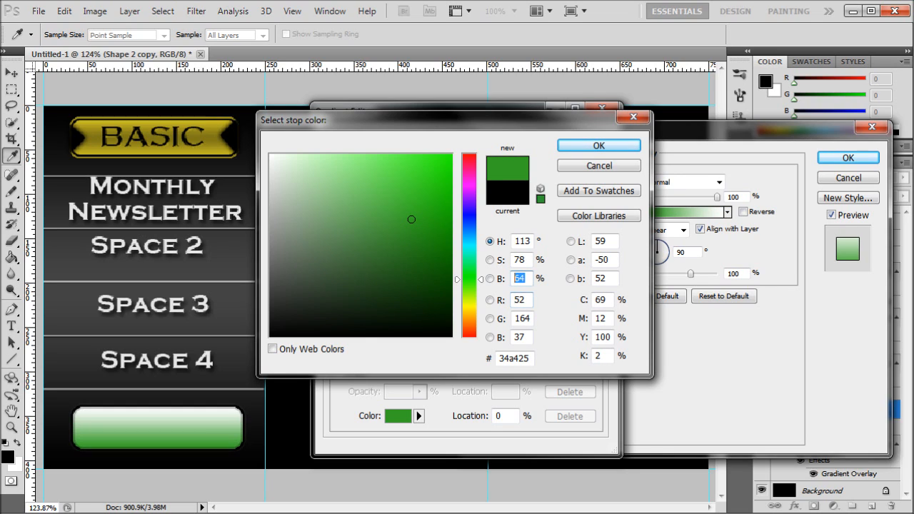
pyautogui.write('81')
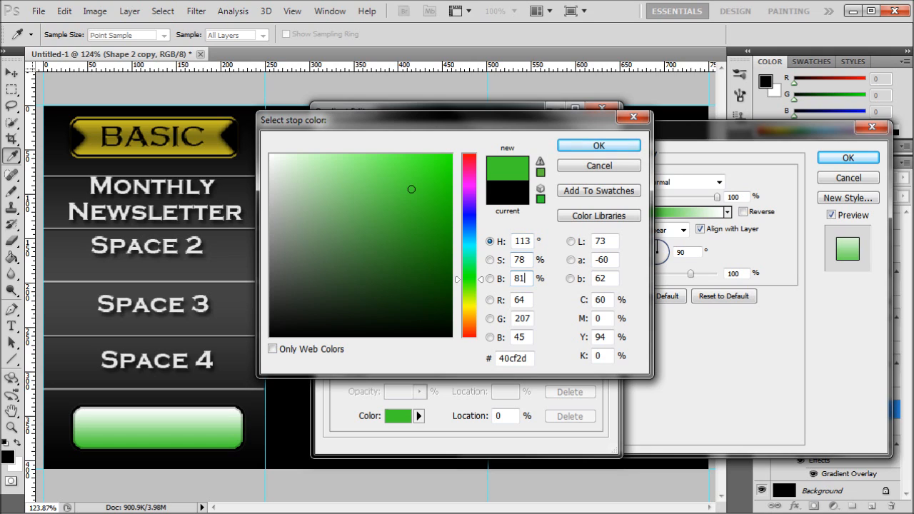
pyautogui.moveTo(412, 189)
pyautogui.mouseDown()
pyautogui.moveTo(402, 187)
pyautogui.moveTo(412, 190)
pyautogui.mouseUp()
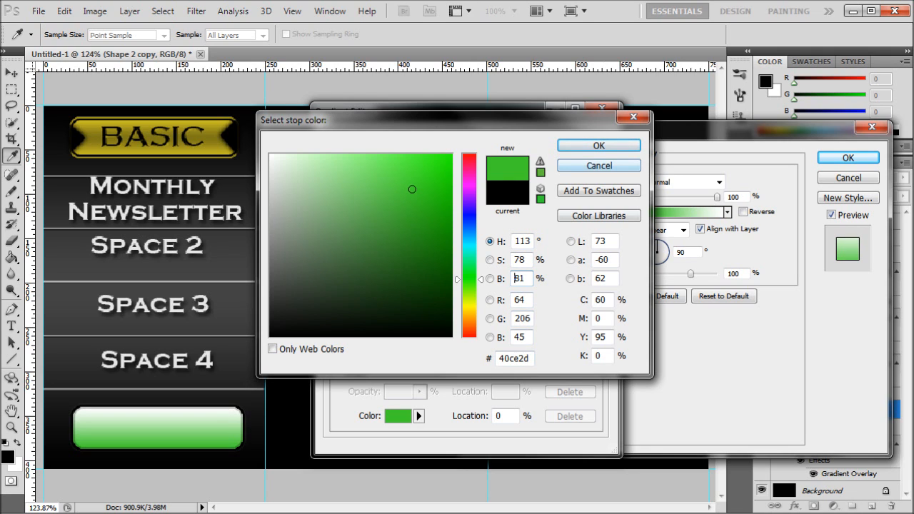
pyautogui.click(599, 145)
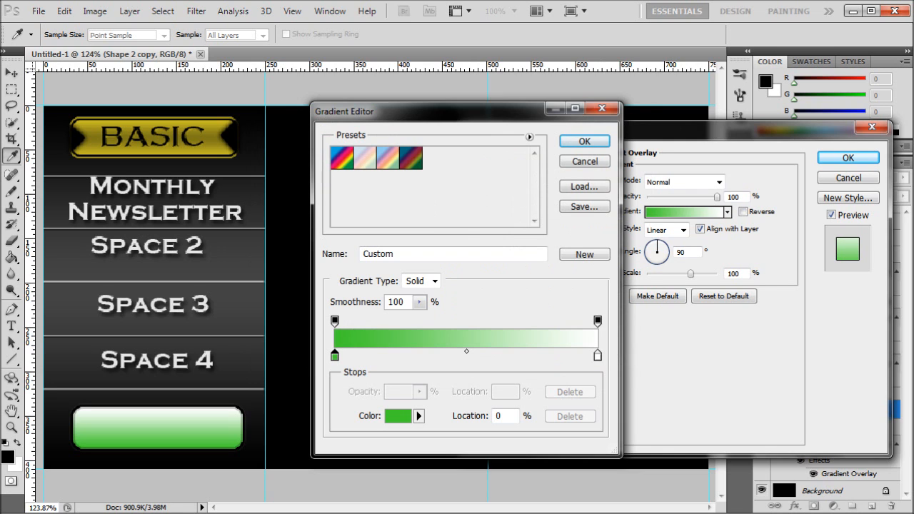
# Step: Copy the starting stop's hex colour 40ce2d and apply it to the gradient's end stop
pyautogui.doubleClick(335, 356)
pyautogui.doubleClick(515, 359)
pyautogui.hotkey('ctrl', 'c')
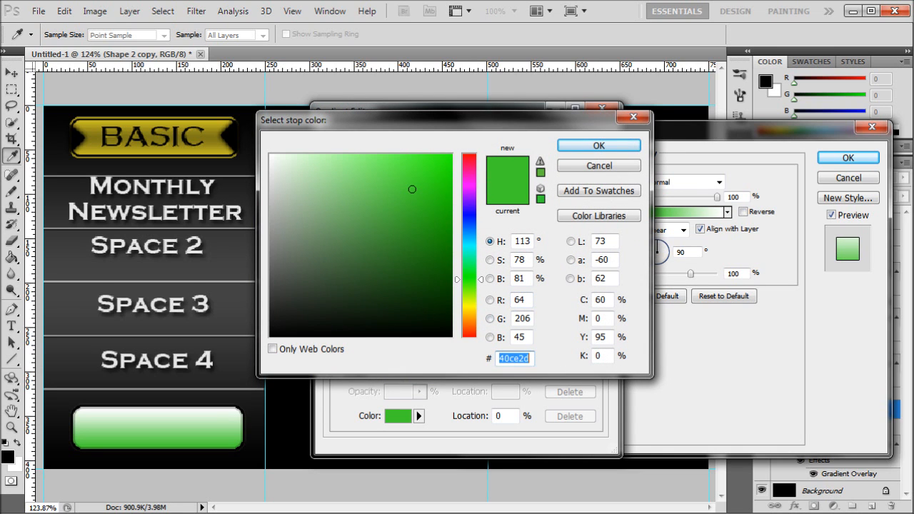
pyautogui.click(599, 145)
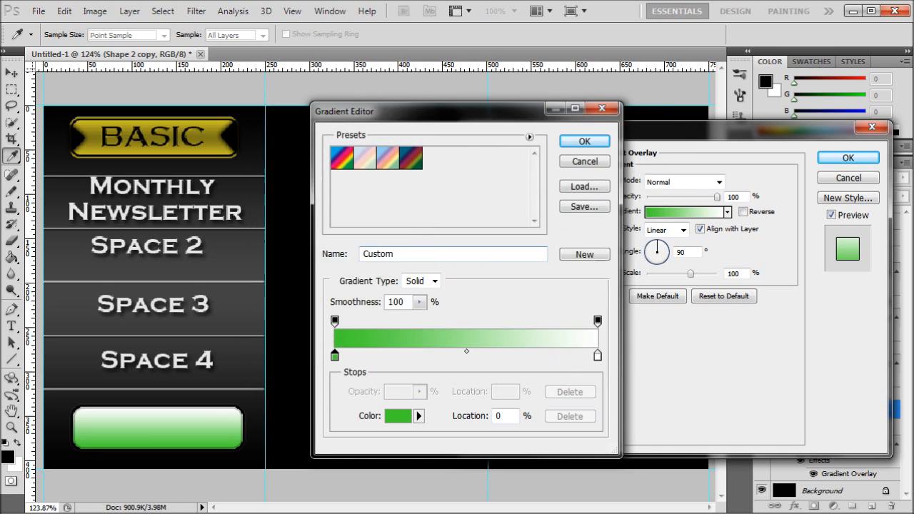
pyautogui.click(598, 355)
pyautogui.doubleClick(598, 356)
pyautogui.doubleClick(514, 358)
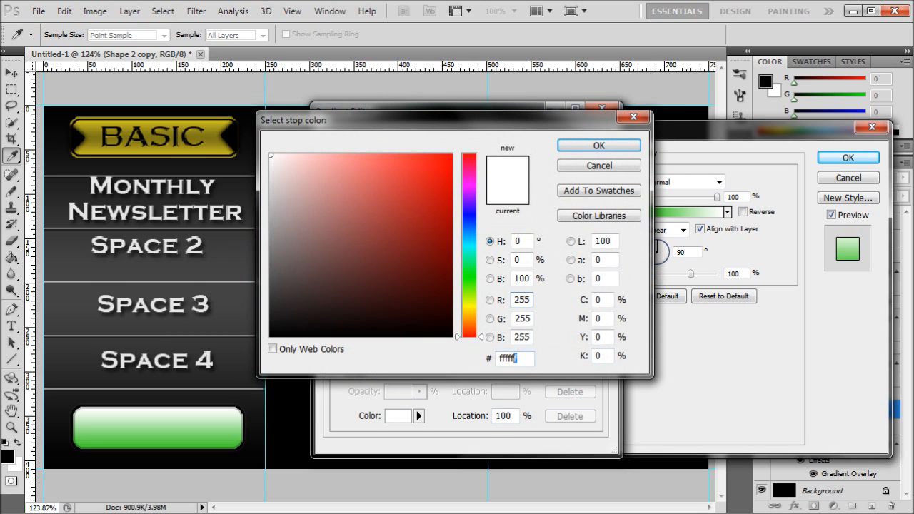
pyautogui.hotkey('ctrl', 'v')
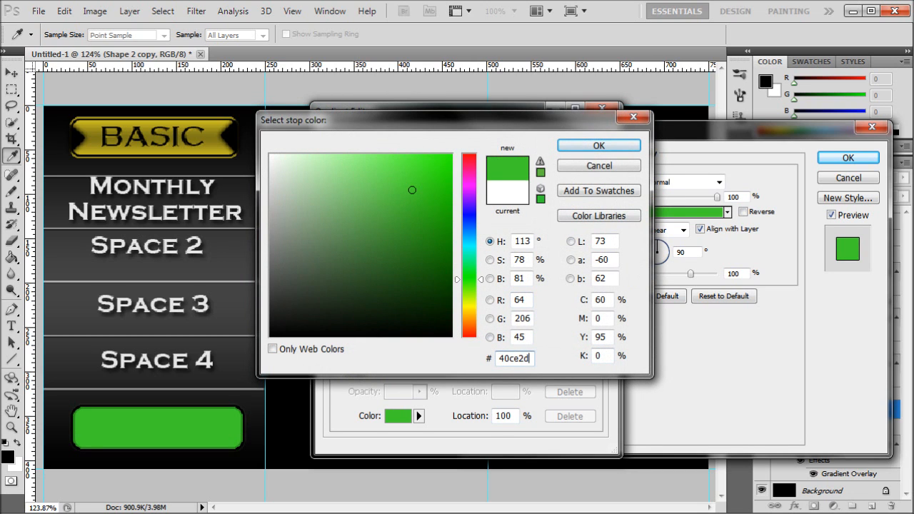
pyautogui.click(598, 145)
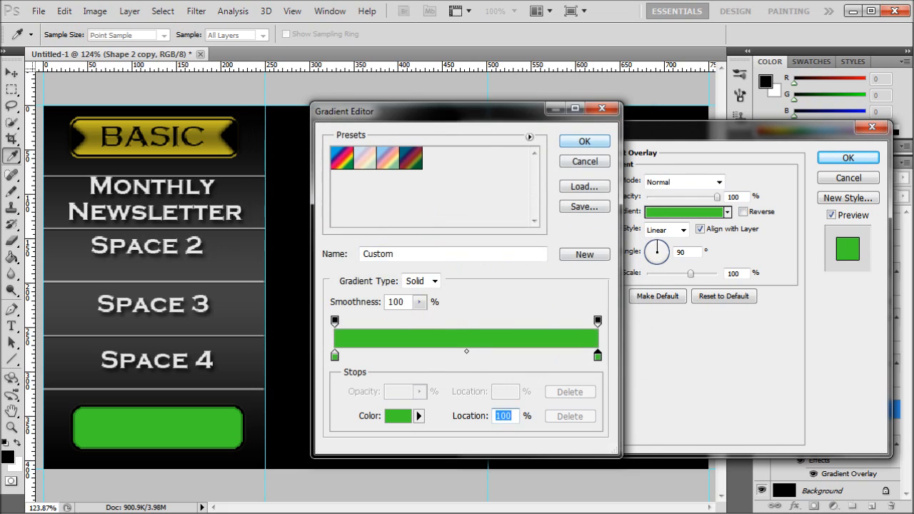
# Step: Add a colour stop at 50% of the button's gradient, set its brightness to 50%, and accept the gradient
pyautogui.click(464, 356)
pyautogui.moveTo(464, 355); pyautogui.dragTo(466, 355)
pyautogui.doubleClick(467, 355)
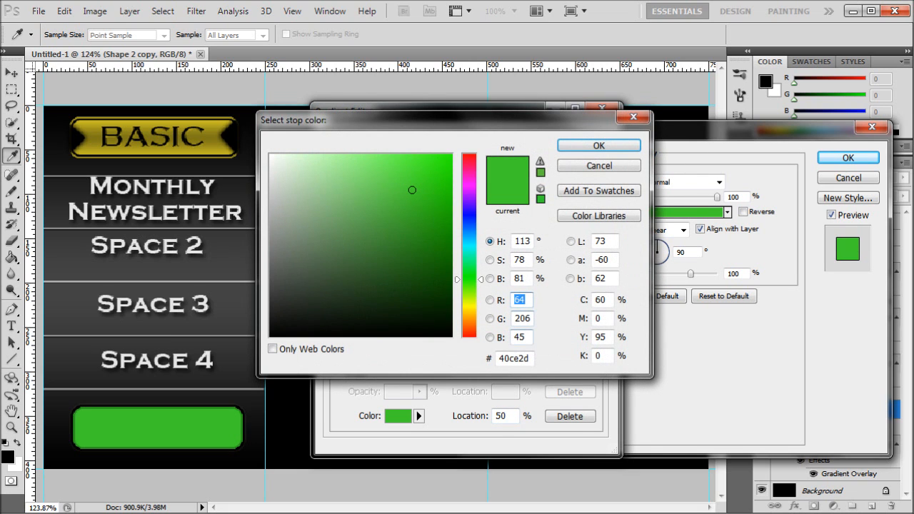
pyautogui.click(490, 279)
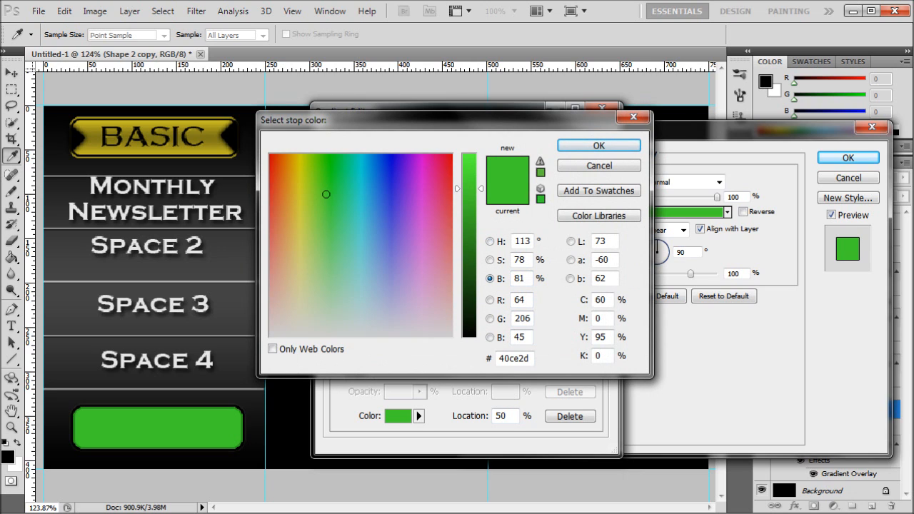
pyautogui.write('50')
pyautogui.press('Return')
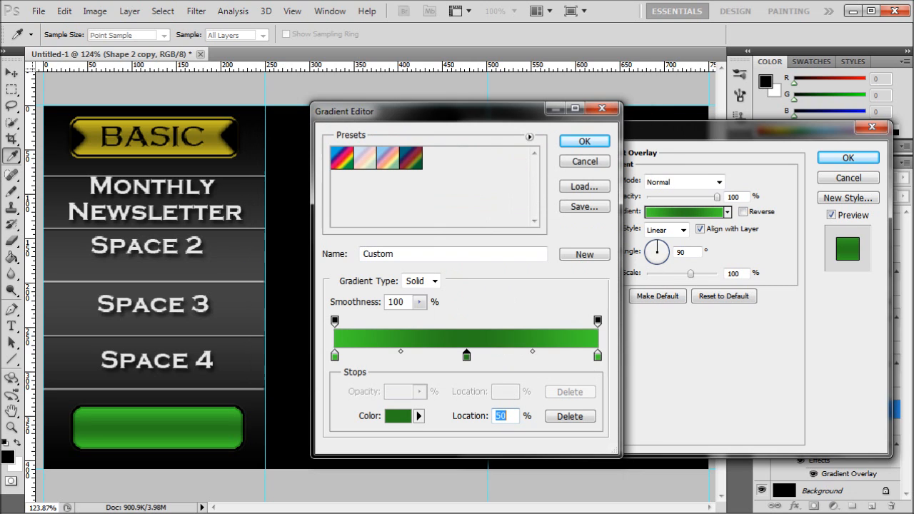
pyautogui.press('Return')
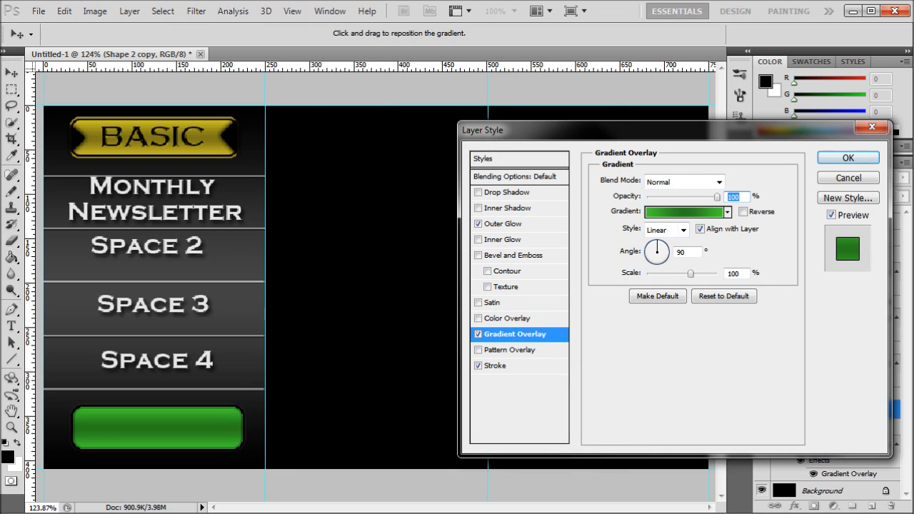
# Step: Set the position of the button's stroke to Inside
pyautogui.click(495, 366)
pyautogui.click(679, 196)
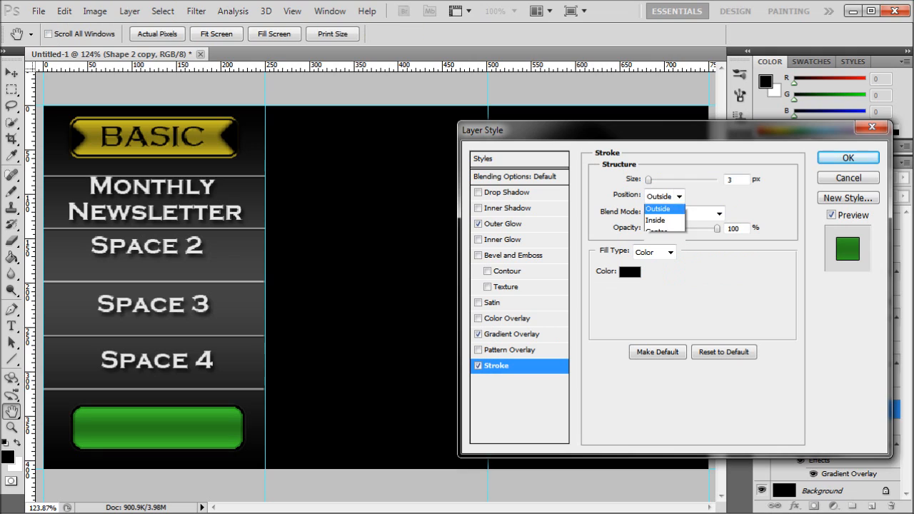
pyautogui.click(655, 222)
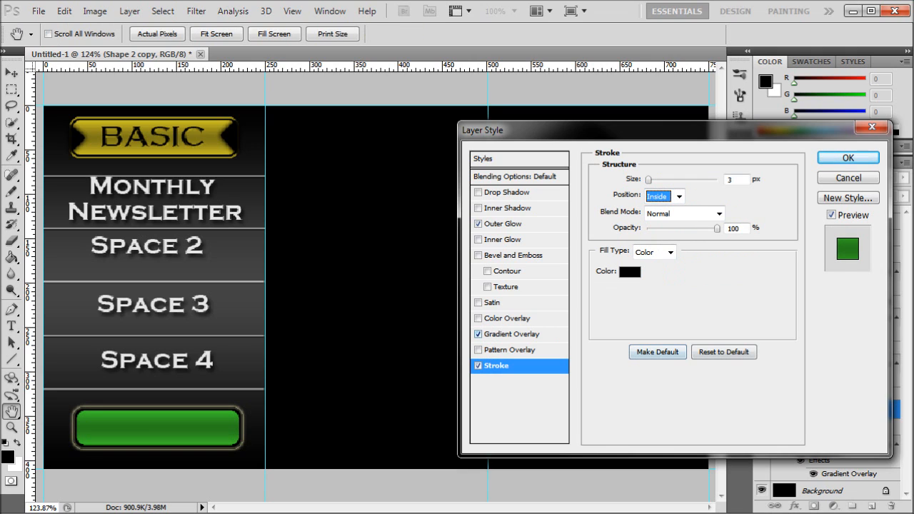
# Step: Set the button's outer glow to colour 40ce2d, size 3 px and spread 100%, and apply the layer style
pyautogui.click(505, 223)
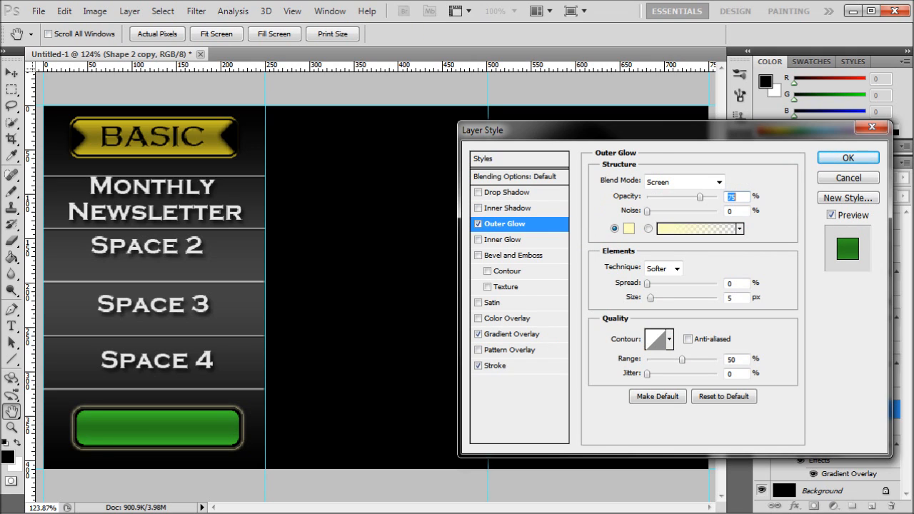
pyautogui.click(629, 228)
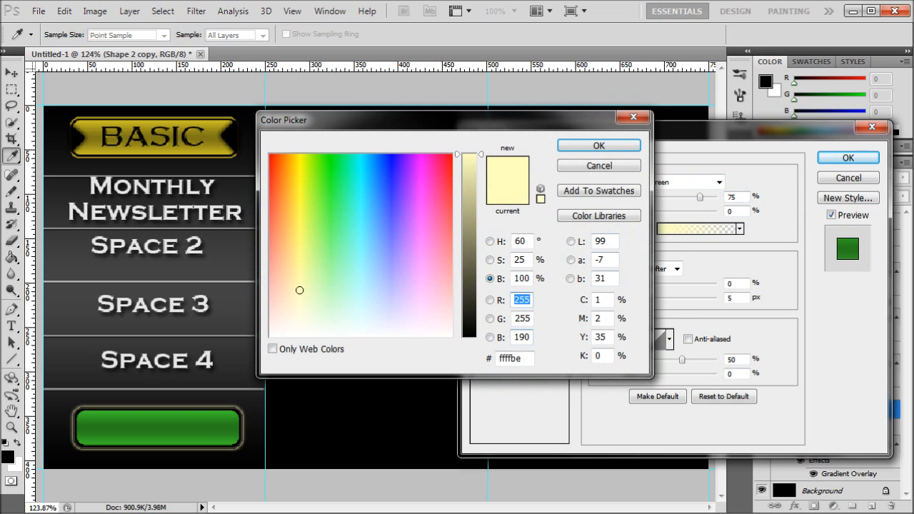
pyautogui.write('40c82d')
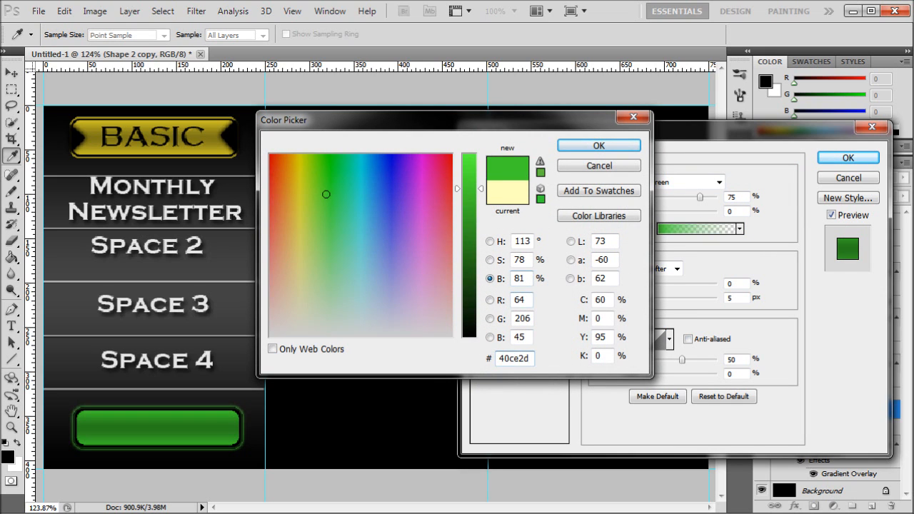
pyautogui.press('Return')
pyautogui.doubleClick(731, 297)
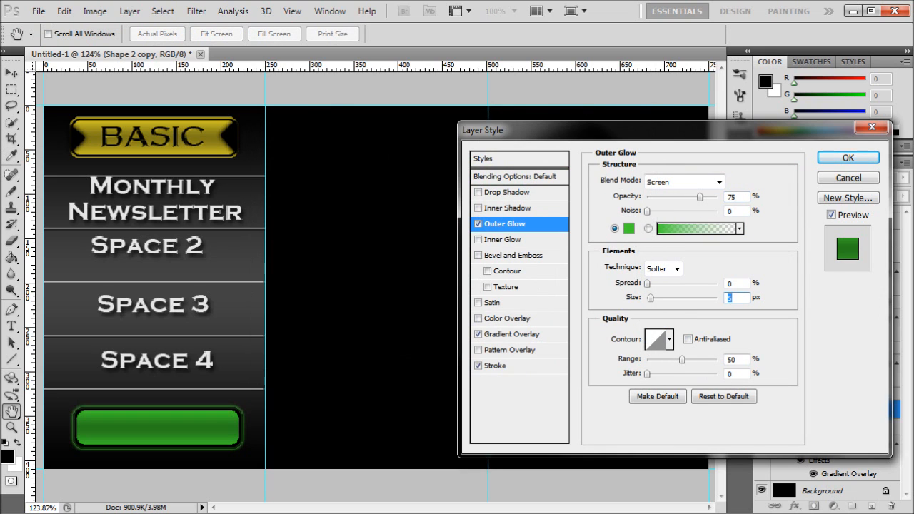
pyautogui.write('3')
pyautogui.click(733, 283)
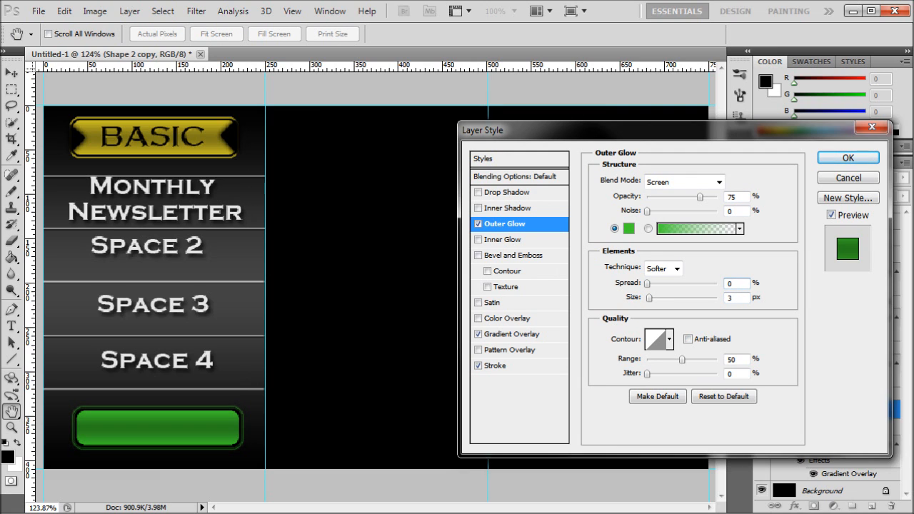
pyautogui.write('100')
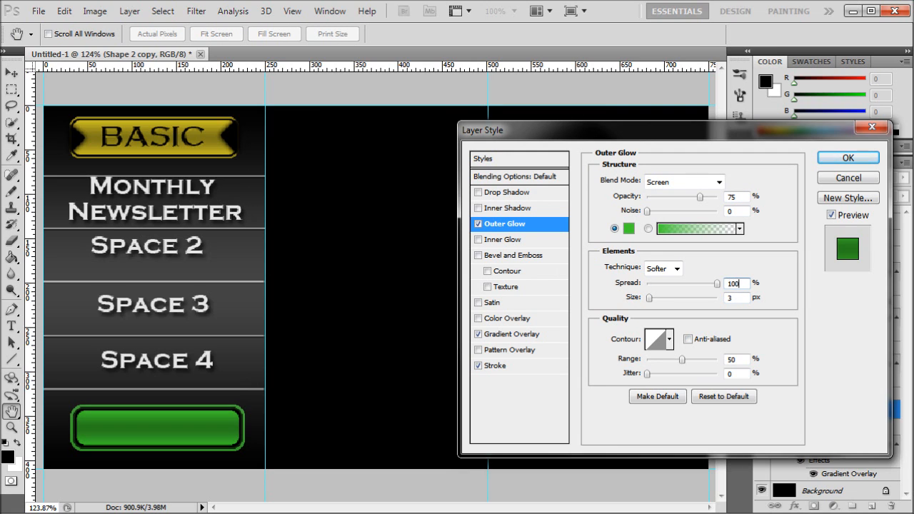
pyautogui.press('Return')
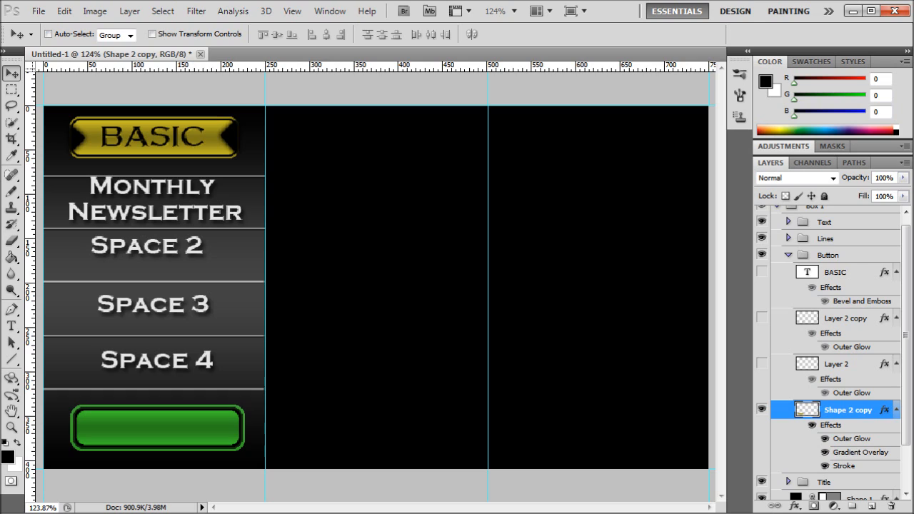
# Step: Show the BASIC text layer in the Button group and set its font size to 5 pt
pyautogui.click(763, 272)
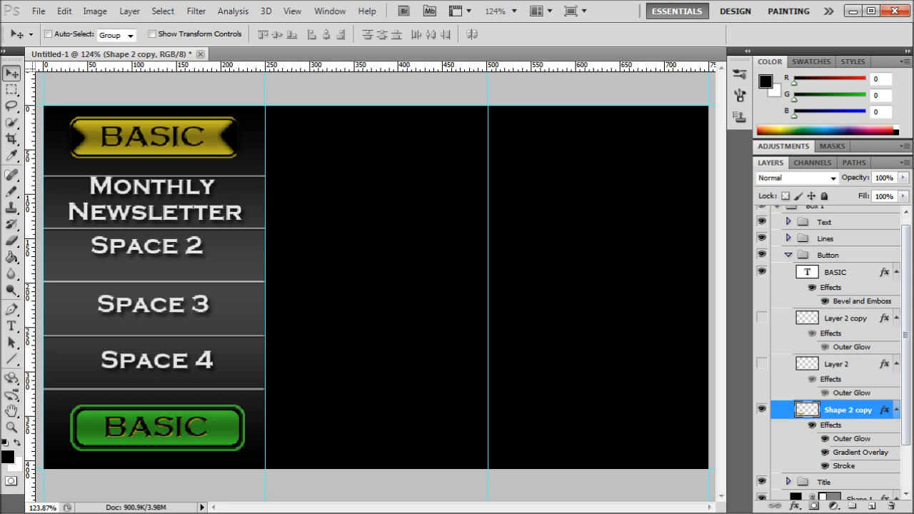
pyautogui.doubleClick(865, 272)
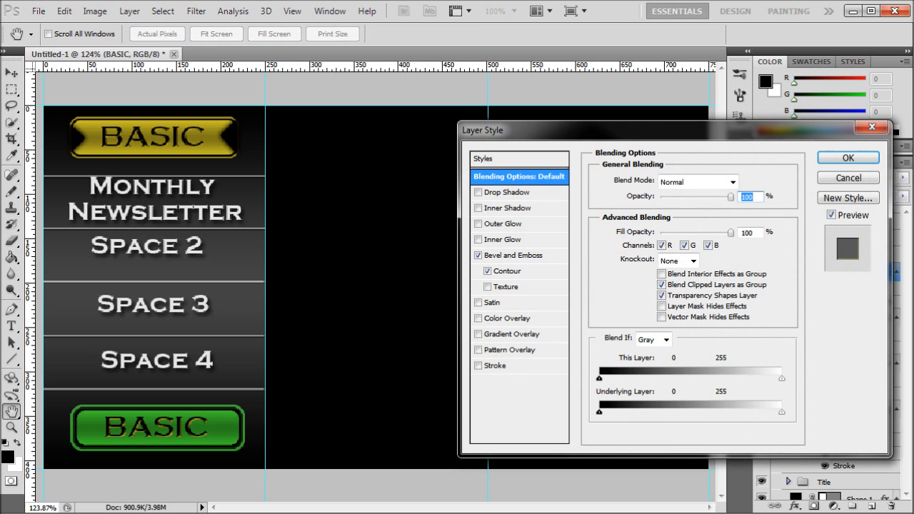
pyautogui.press('Escape')
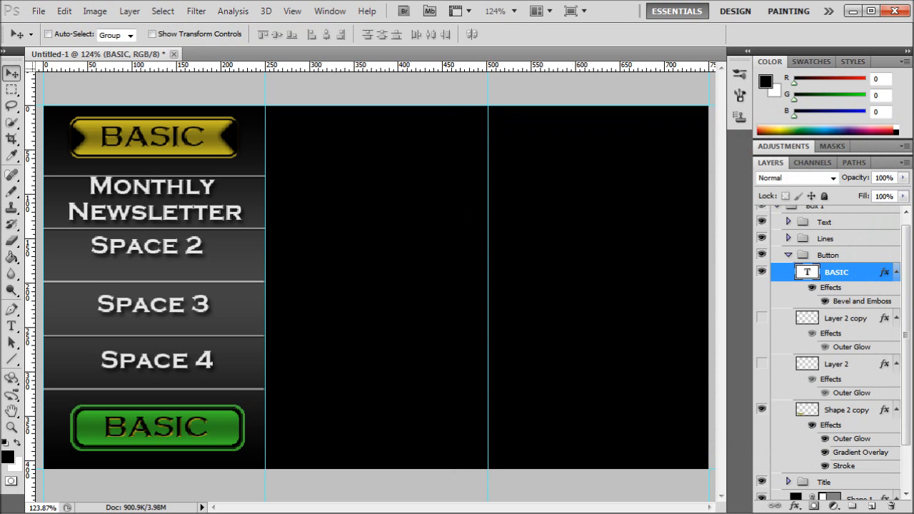
pyautogui.doubleClick(808, 272)
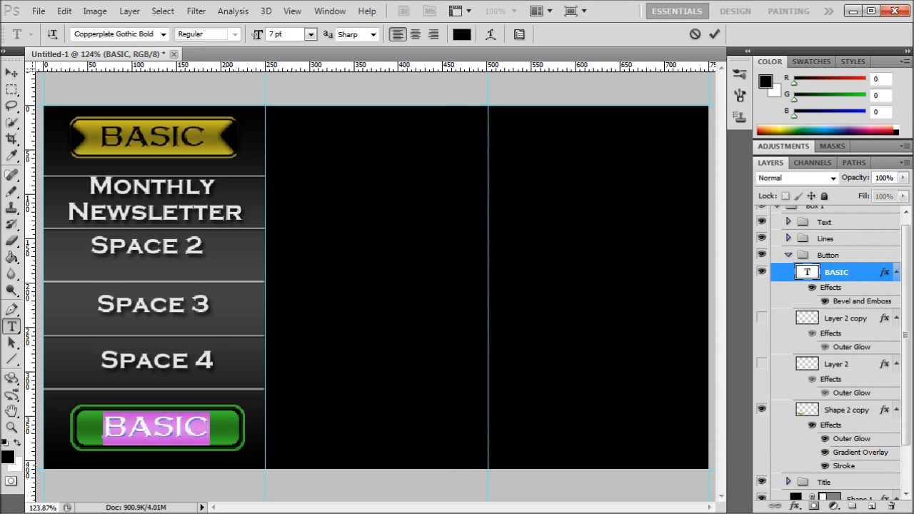
pyautogui.doubleClick(273, 34)
pyautogui.click(275, 34)
pyautogui.press('BackSpace')
pyautogui.write('5')
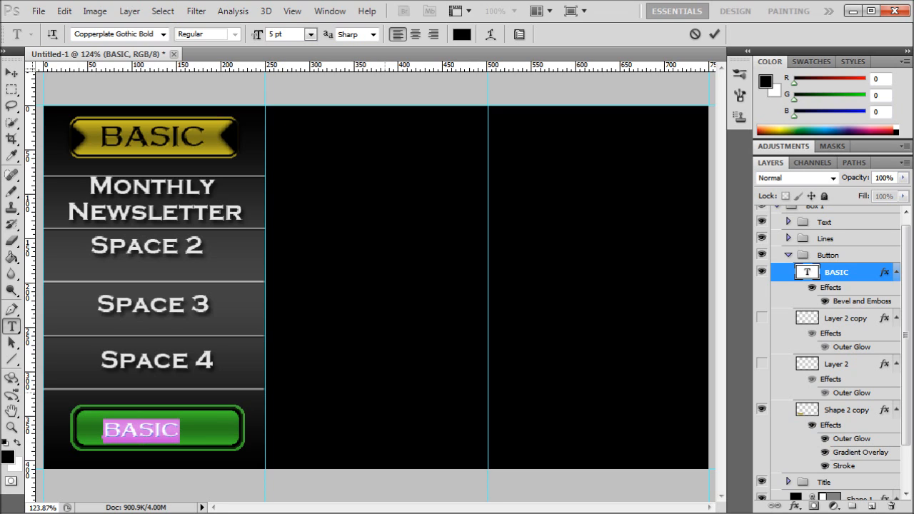
# Step: Replace the button's BASIC text with MORE INFO in capital letters
pyautogui.write('More Info')
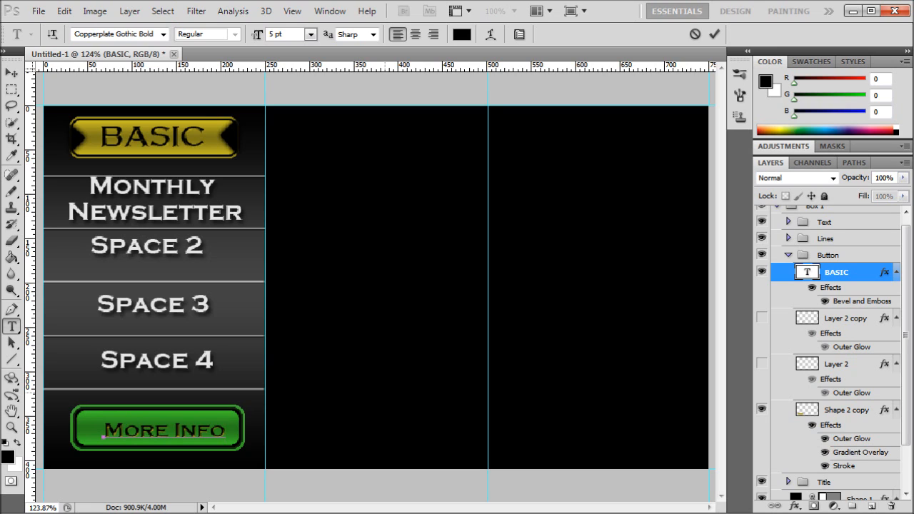
pyautogui.press('BackSpace')
pyautogui.press('BackSpace')
pyautogui.press('BackSpace')
pyautogui.press('BackSpace')
pyautogui.press('BackSpace')
pyautogui.press('BackSpace')
pyautogui.press('BackSpace')
pyautogui.press('BackSpace')
pyautogui.press('BackSpace')
pyautogui.write('MO')
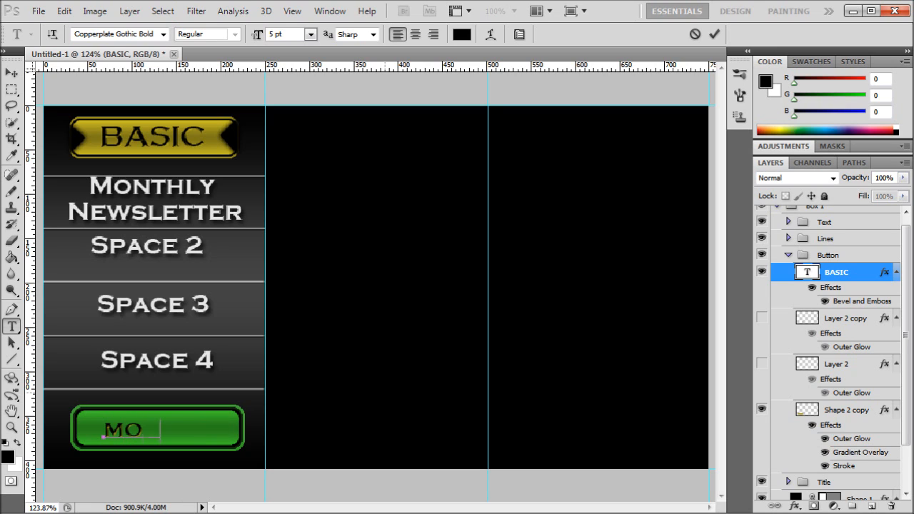
pyautogui.write('RE INFO')
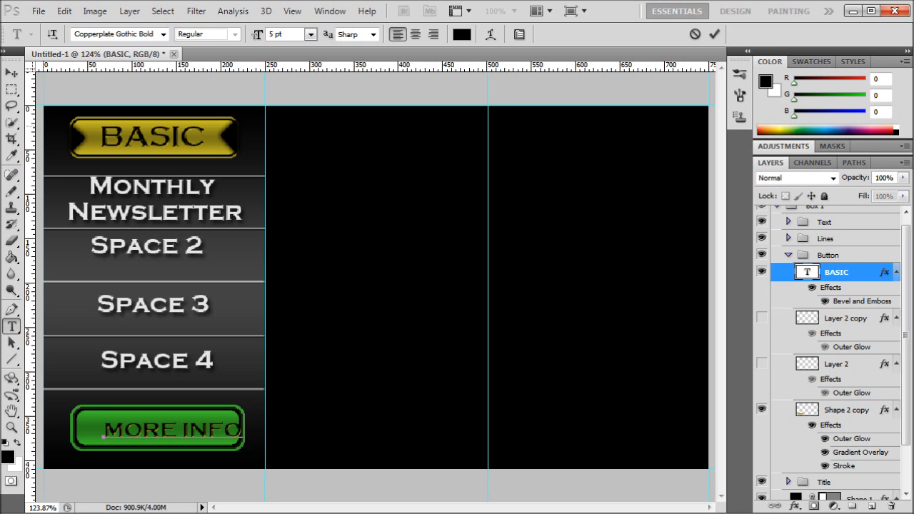
# Step: Move the MORE INFO text to the centre of the green button
pyautogui.click(12, 73)
pyautogui.moveTo(171, 432); pyautogui.dragTo(158, 429)
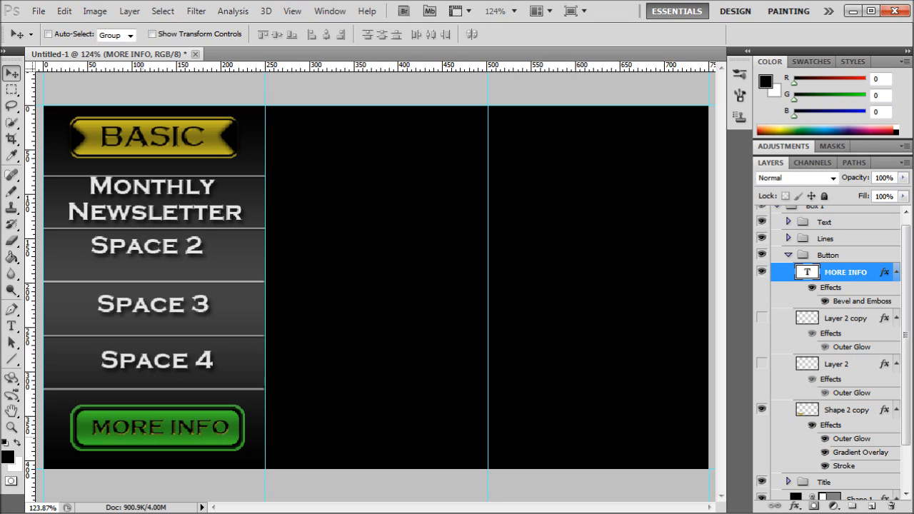
pyautogui.press('Left')
pyautogui.press('Left')
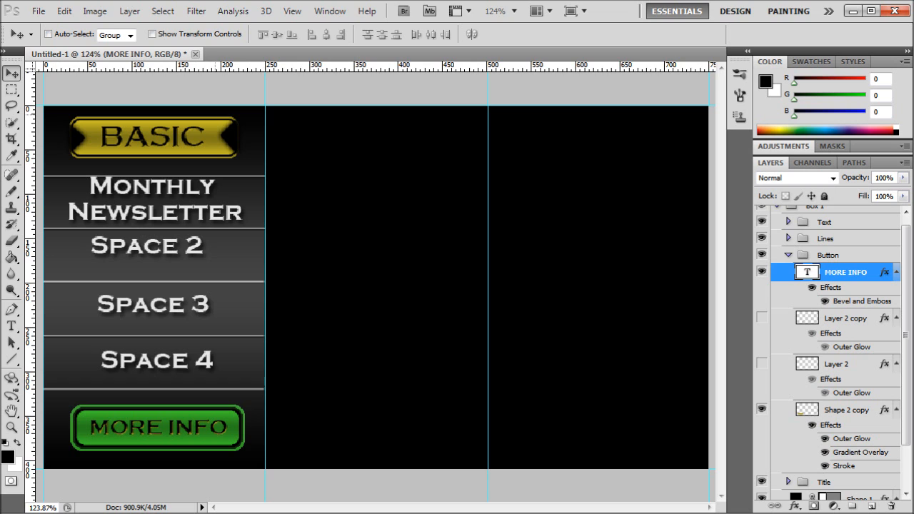
# Step: Set the highlight colour of the MORE INFO text's Bevel and Emboss effect to 40ce2d
pyautogui.doubleClick(862, 302)
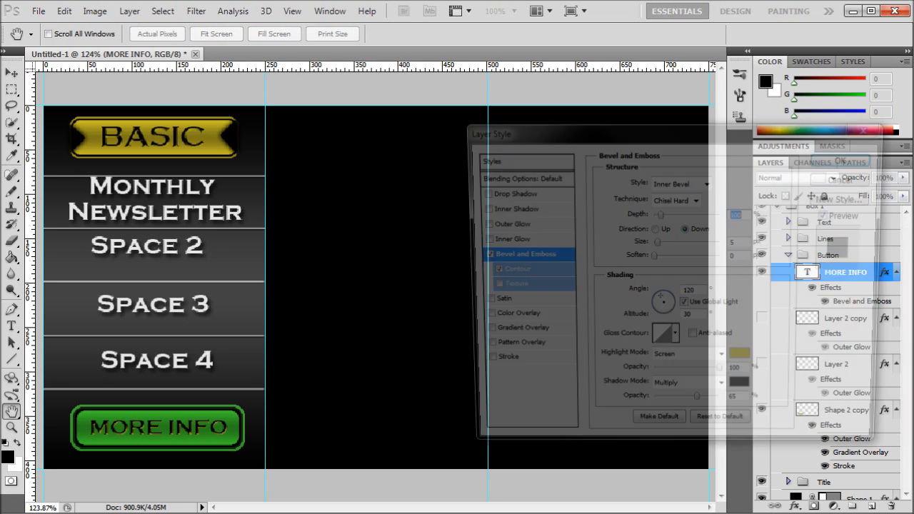
pyautogui.click(745, 363)
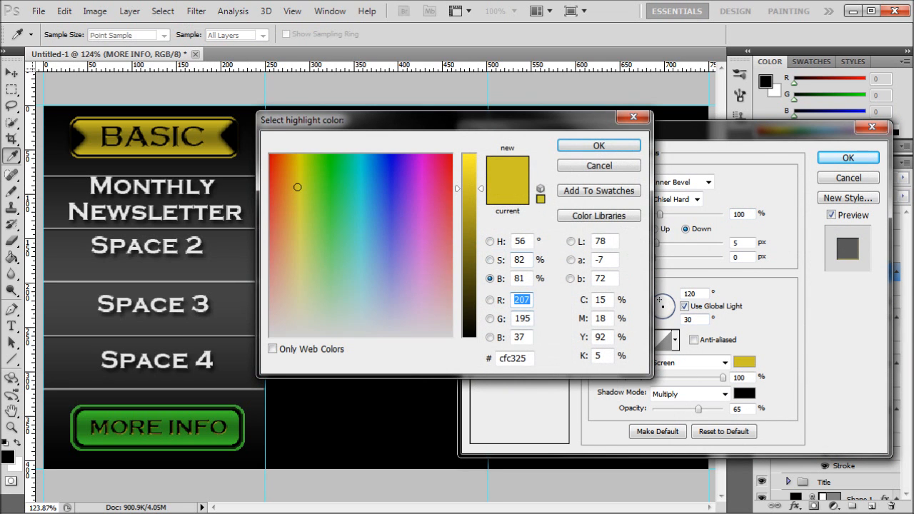
pyautogui.doubleClick(514, 359)
pyautogui.write('40ce2d')
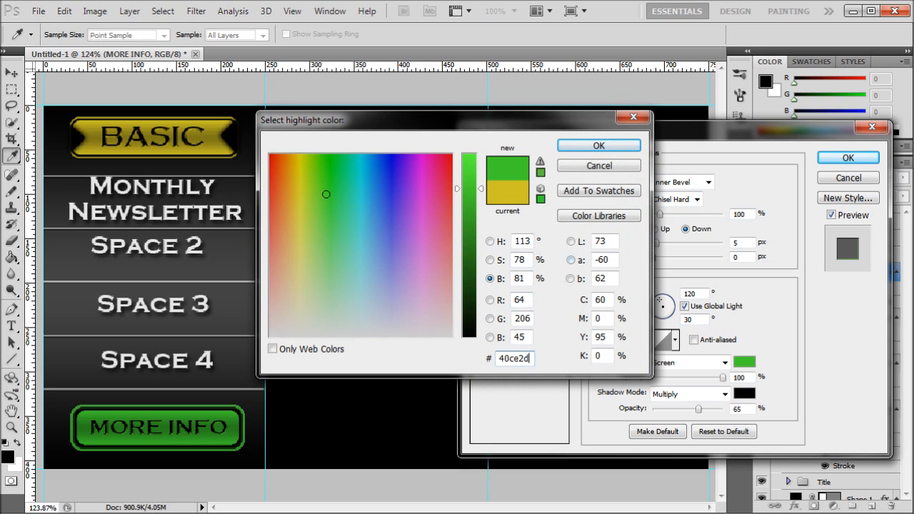
pyautogui.press('Return')
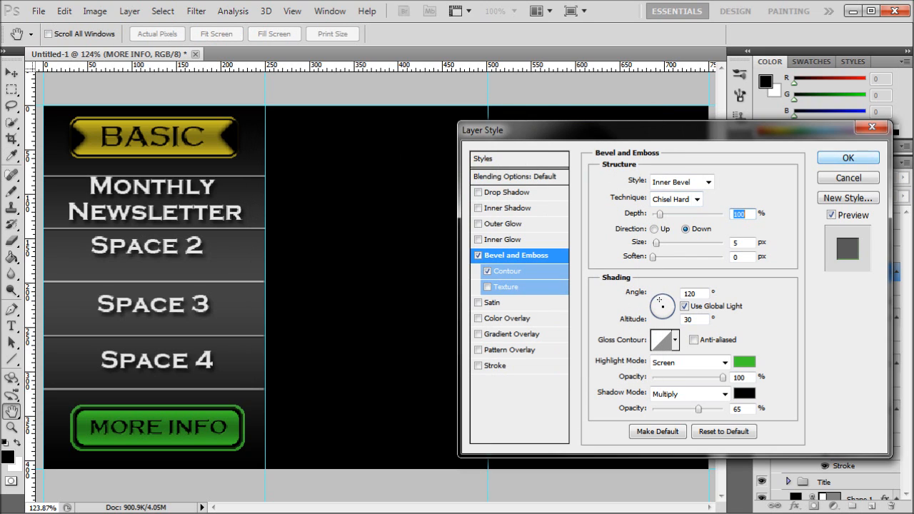
pyautogui.press('Return')
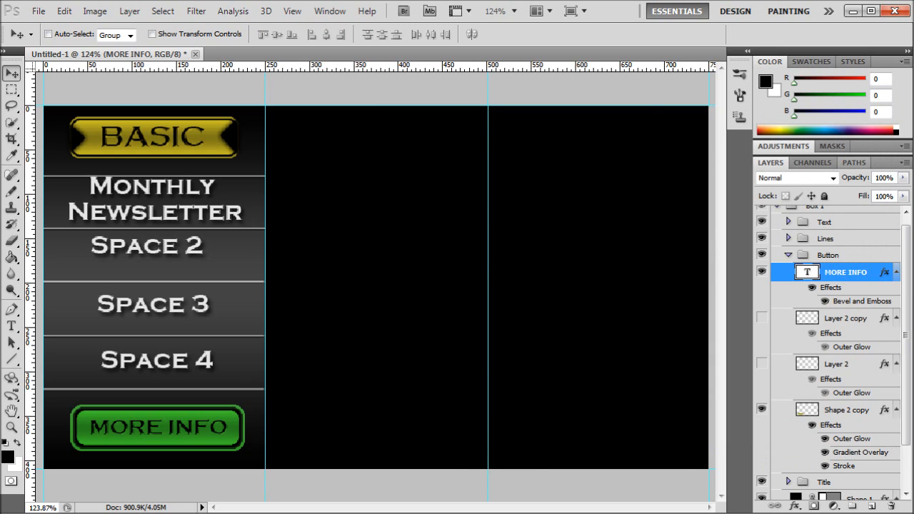
# Step: Collapse the Button and Box 1 groups and make two duplicates of the Box 1 group
pyautogui.click(788, 255)
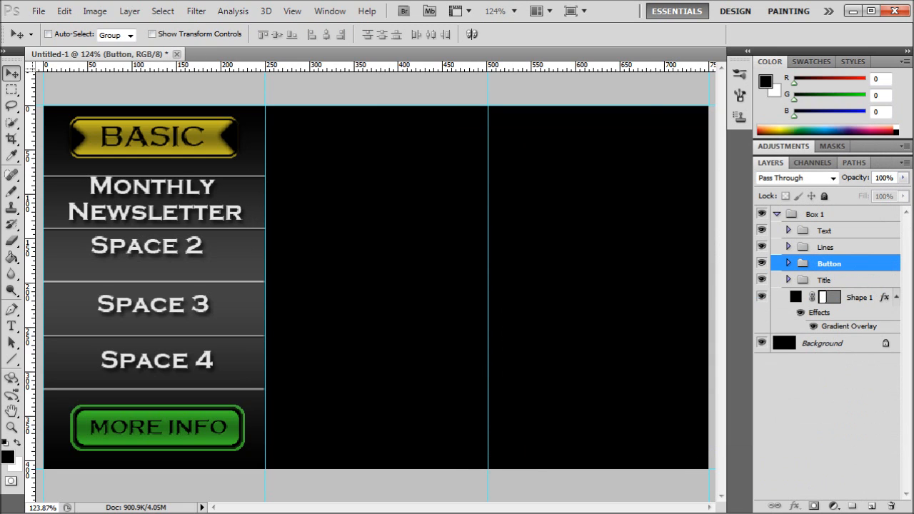
pyautogui.click(777, 214)
pyautogui.moveTo(815, 215); pyautogui.dragTo(872, 506)
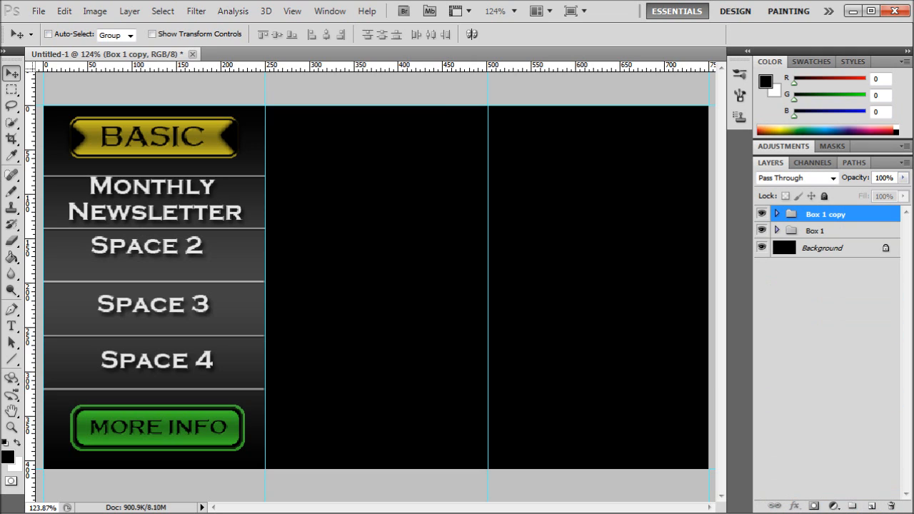
pyautogui.moveTo(822, 214); pyautogui.dragTo(872, 506)
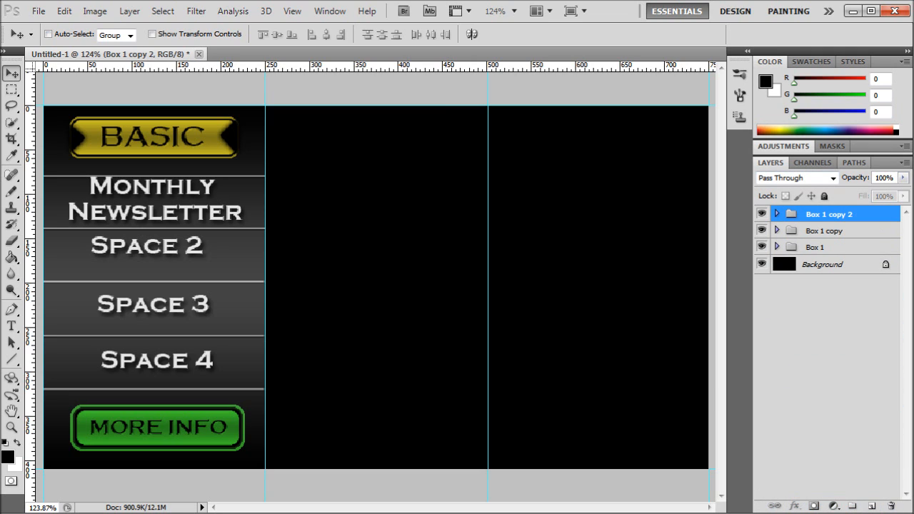
# Step: Rename the Box 1 copy group as Box 2
pyautogui.doubleClick(825, 231)
pyautogui.write('bOX 2')
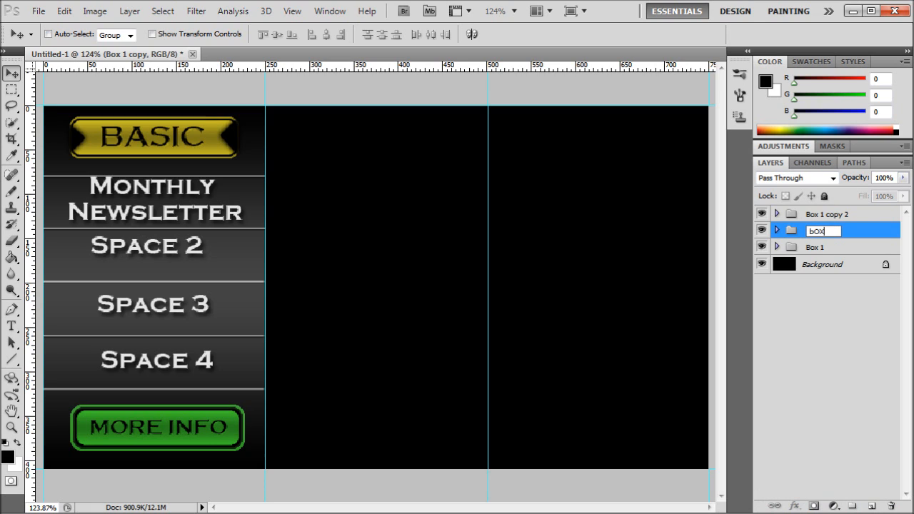
pyautogui.press('BackSpace')
pyautogui.press('BackSpace')
pyautogui.press('BackSpace')
pyautogui.press('BackSpace')
pyautogui.press('BackSpace')
pyautogui.write('Box 2')
pyautogui.press('BackSpace')
pyautogui.press('BackSpace')
pyautogui.press('BackSpace')
pyautogui.press('BackSpace')
pyautogui.press('BackSpace')
pyautogui.press('BackSpace')
pyautogui.write('Box 2')
pyautogui.press('Return')
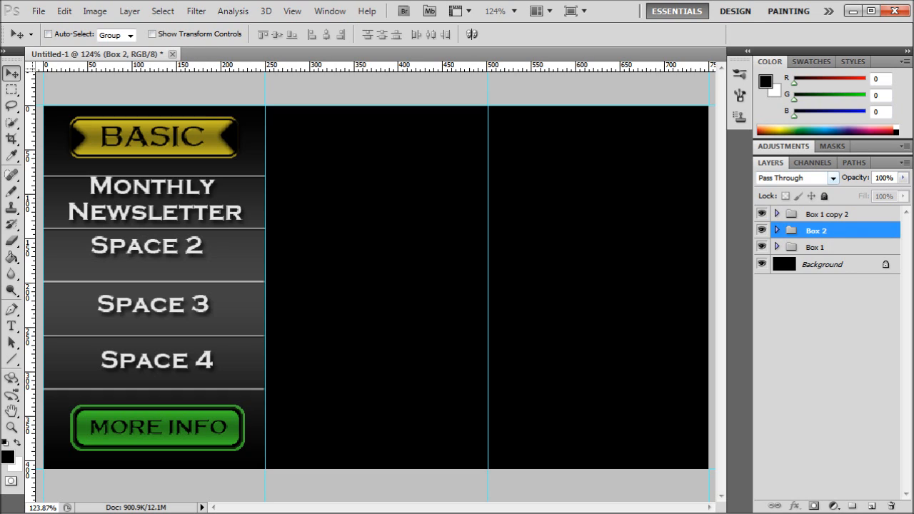
# Step: Rename the Box 1 copy 2 group as Box 3
pyautogui.doubleClick(829, 214)
pyautogui.write('Box 3')
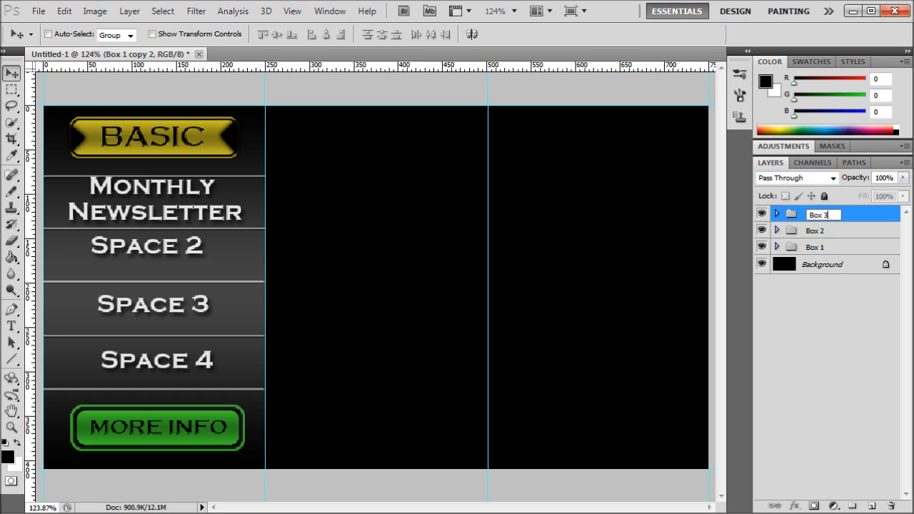
pyautogui.press('Return')
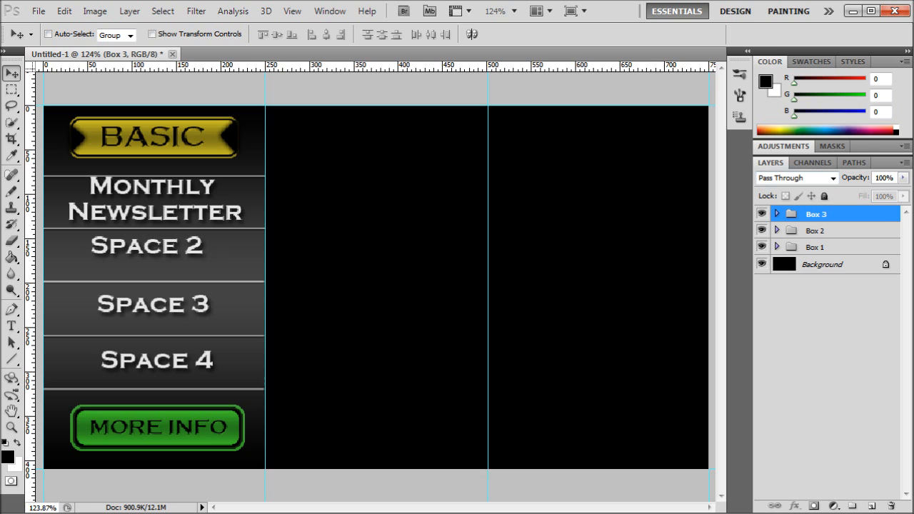
# Step: Move the Box 2 group into the middle panel and the Box 3 group into the right-hand panel, aligned to the guides
pyautogui.click(817, 230)
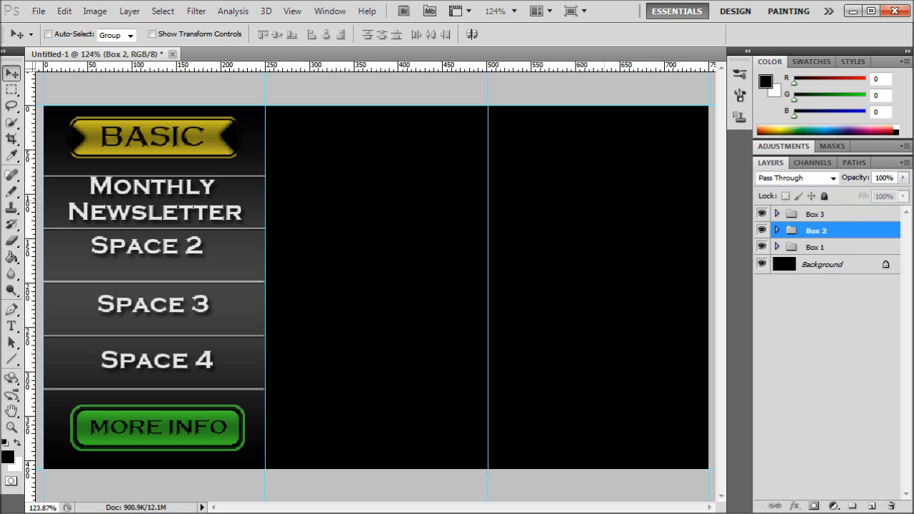
pyautogui.moveTo(292, 243); pyautogui.dragTo(516, 243)
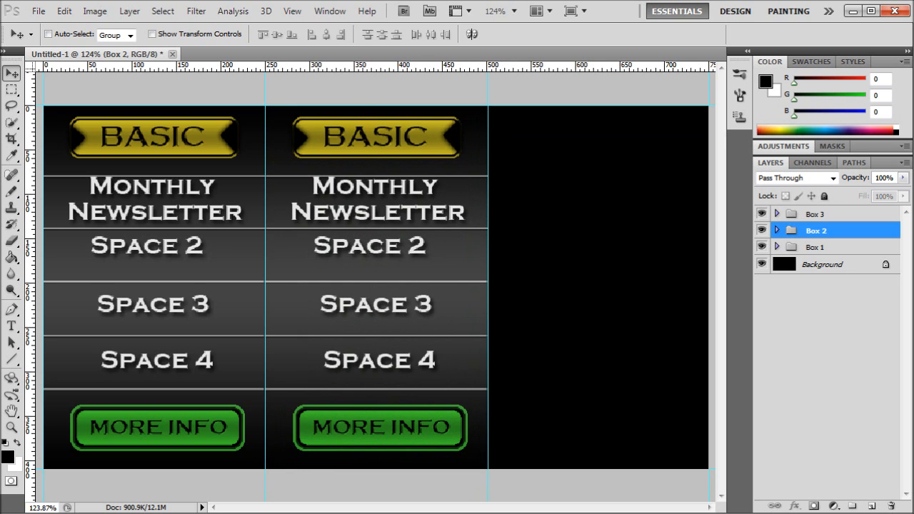
pyautogui.moveTo(165, 257); pyautogui.dragTo(554, 237)
pyautogui.hotkey('ctrl', 'z')
pyautogui.moveTo(67, 275); pyautogui.dragTo(513, 274)
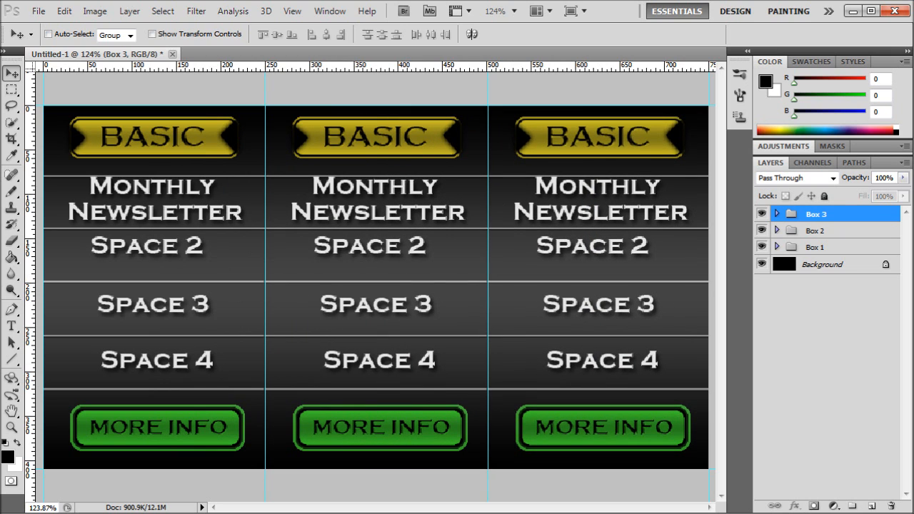
# Step: Replace the BASIC title text inside the Box 2 group with "Seeker"
pyautogui.click(777, 231)
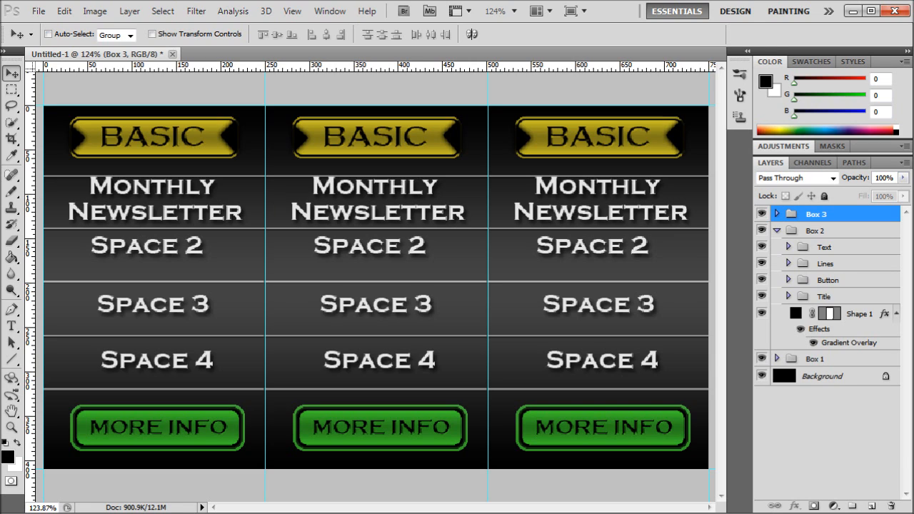
pyautogui.click(789, 297)
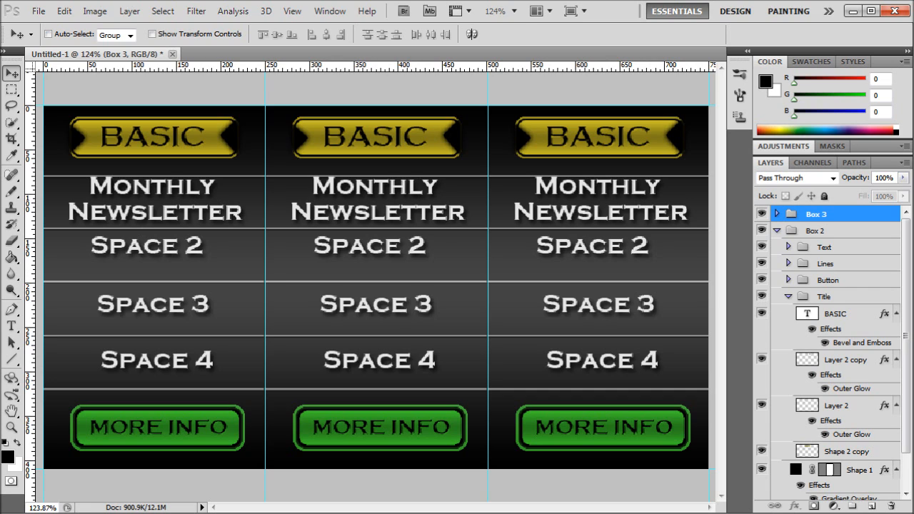
pyautogui.doubleClick(807, 313)
pyautogui.press('BackSpace')
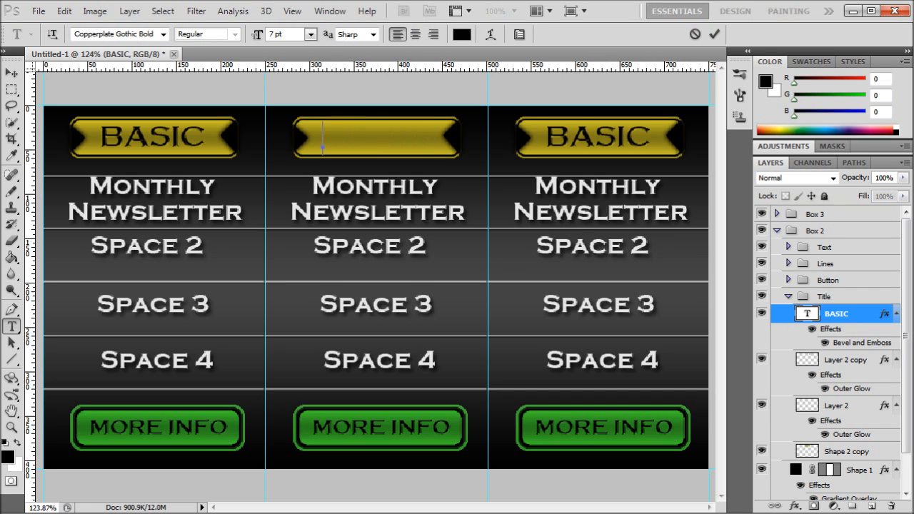
pyautogui.write('Seeker')
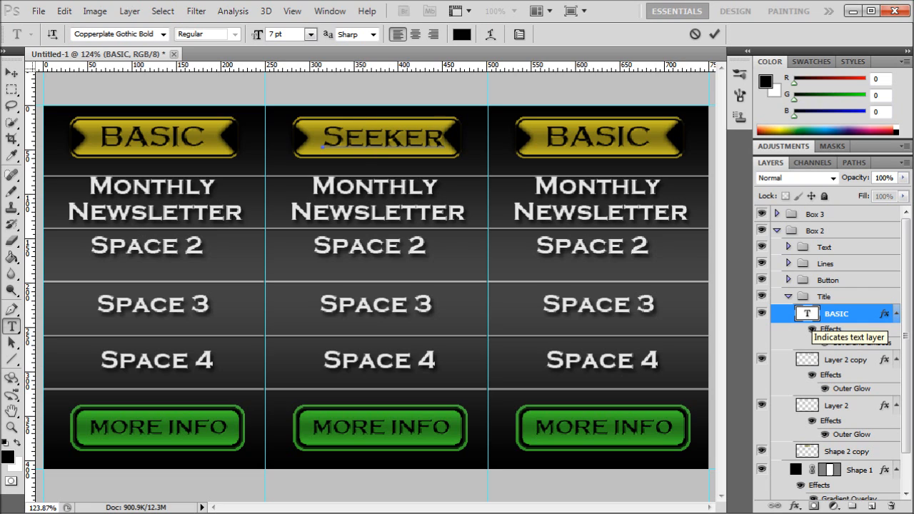
pyautogui.hotkey('ctrl', 'Return')
pyautogui.press('v')
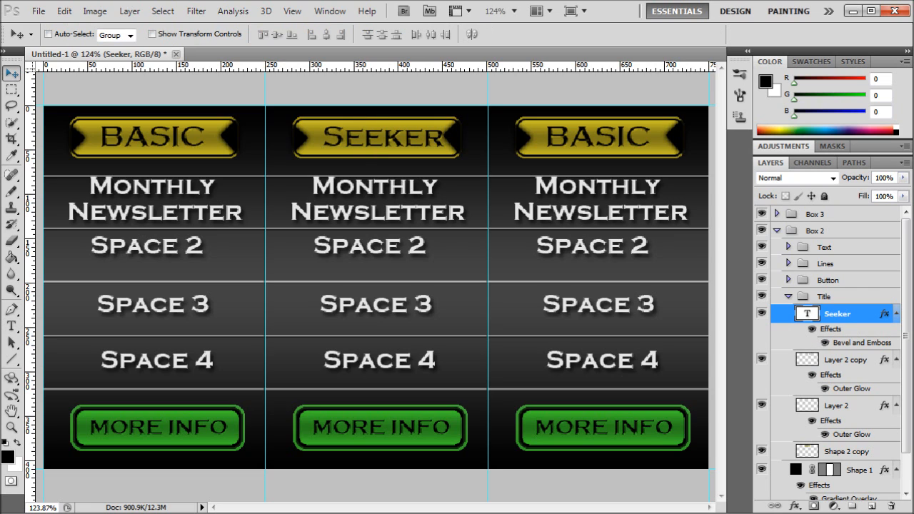
# Step: Centre the Seeker title on its gold banner and collapse the Box 2 group
pyautogui.moveTo(380, 199); pyautogui.dragTo(375, 197)
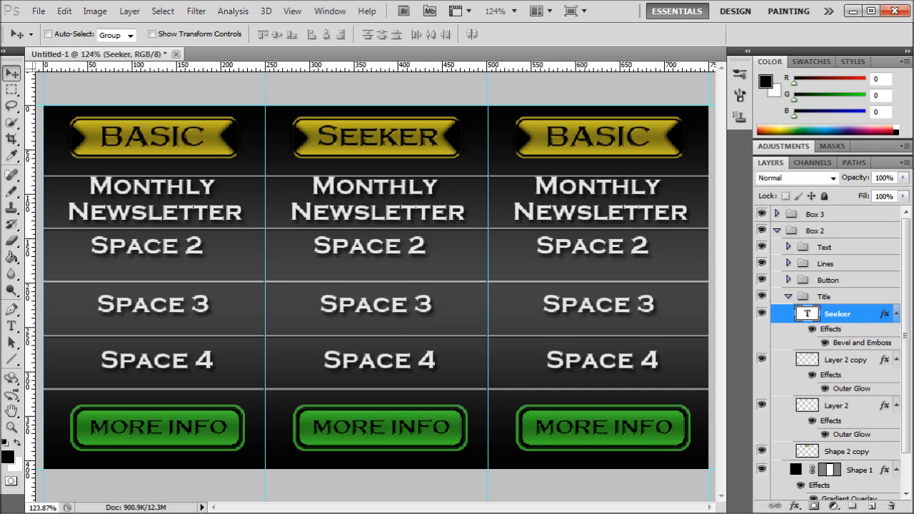
pyautogui.click(826, 297)
pyautogui.click(777, 231)
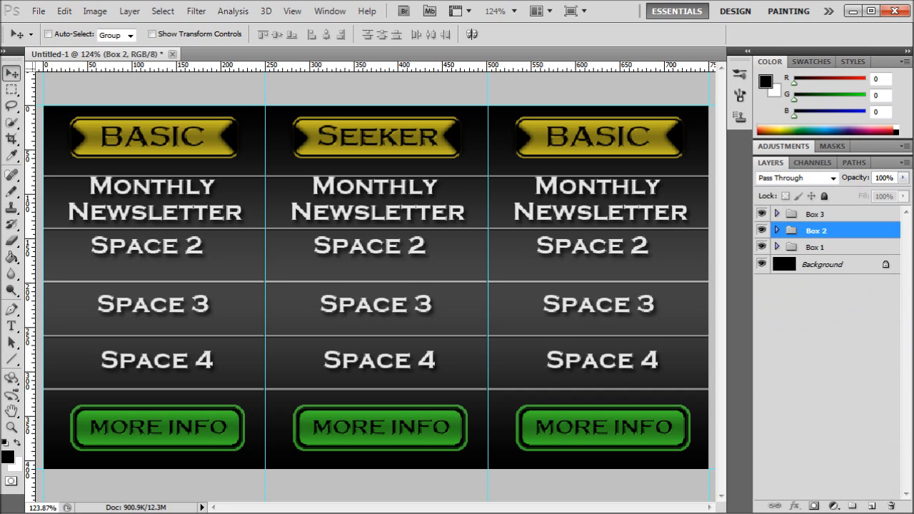
# Step: Replace the BASIC title text inside the Box 3 group with "PRO"
pyautogui.click(777, 214)
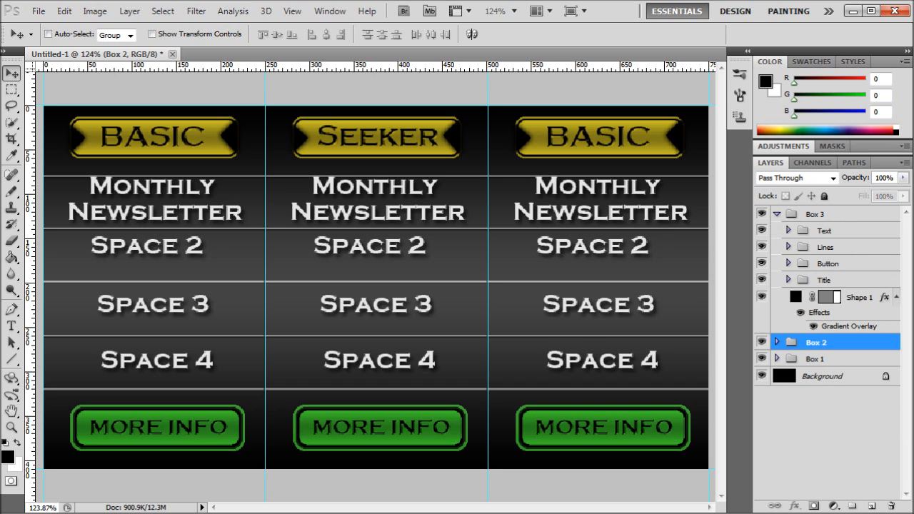
pyautogui.click(788, 231)
pyautogui.doubleClick(807, 248)
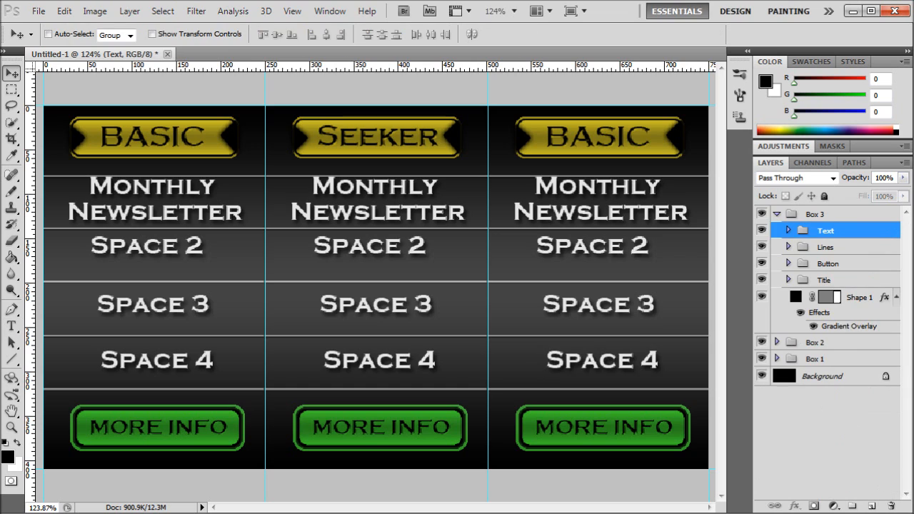
pyautogui.click(788, 280)
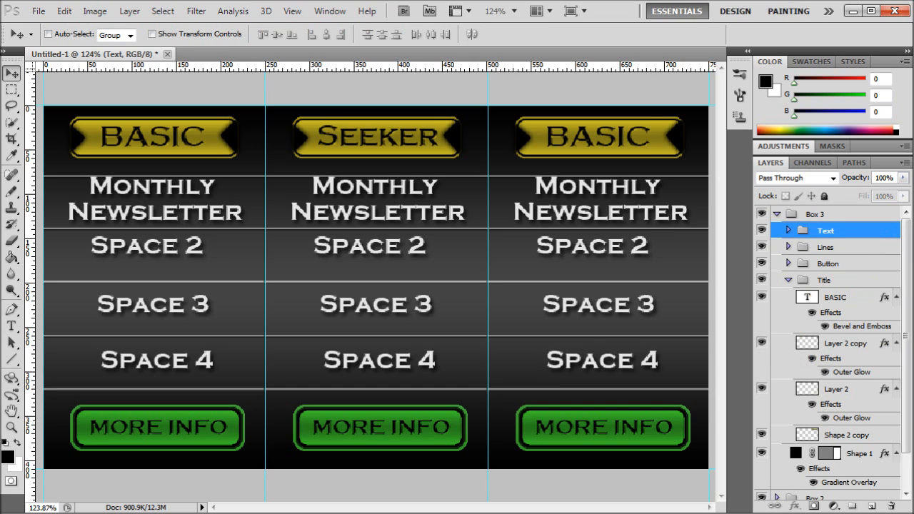
pyautogui.doubleClick(807, 297)
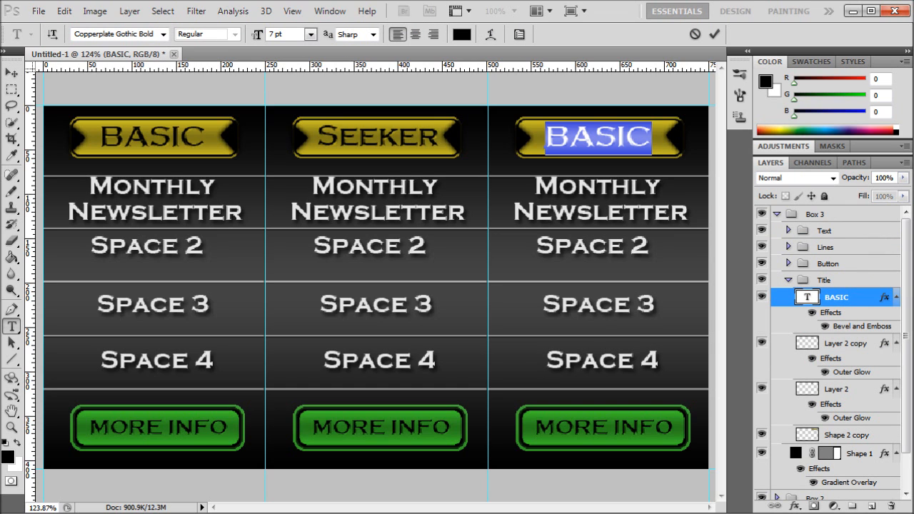
pyautogui.write('P')
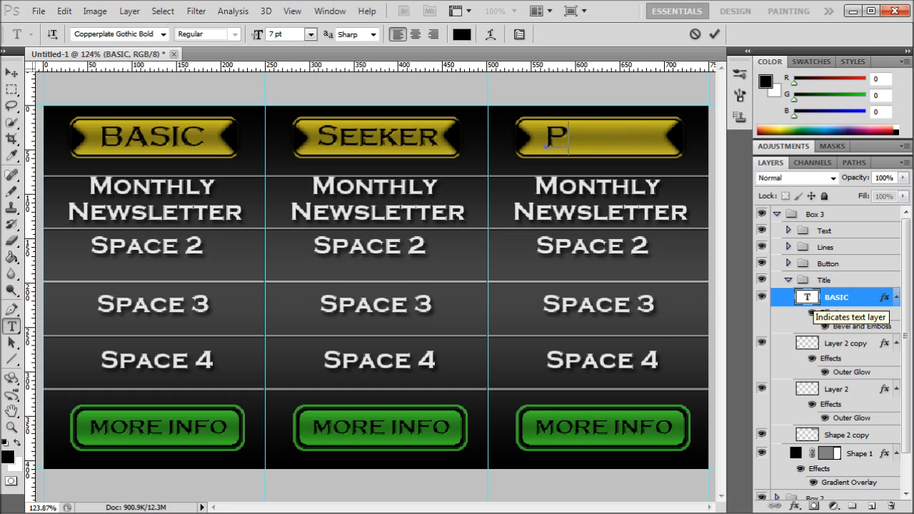
pyautogui.write('ro')
pyautogui.press('BackSpace')
pyautogui.press('BackSpace')
pyautogui.write('RO')
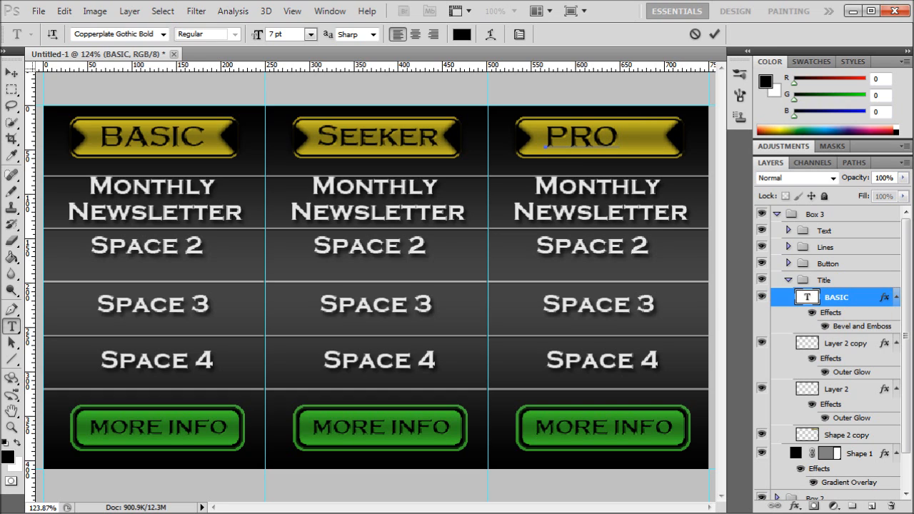
pyautogui.click(11, 73)
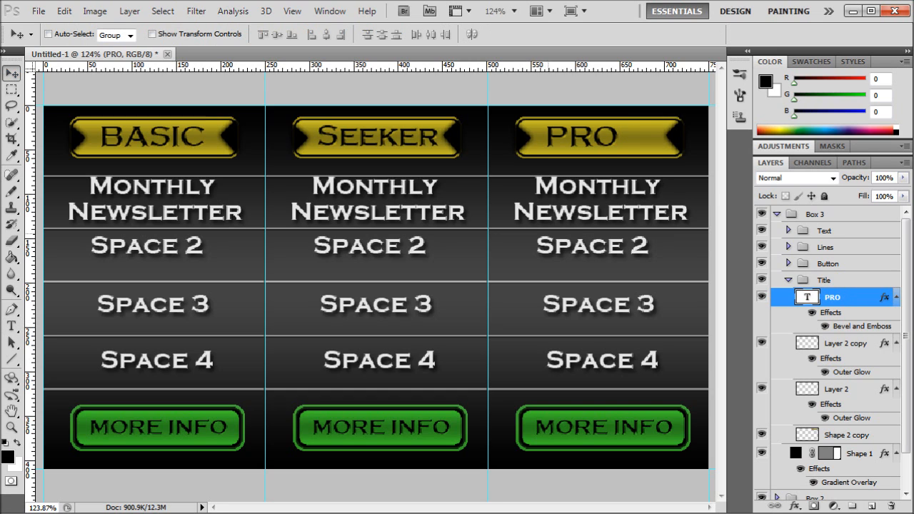
# Step: Move the PRO title right towards the middle of its gold banner and collapse the Box 3 group
pyautogui.moveTo(549, 233); pyautogui.dragTo(571, 234)
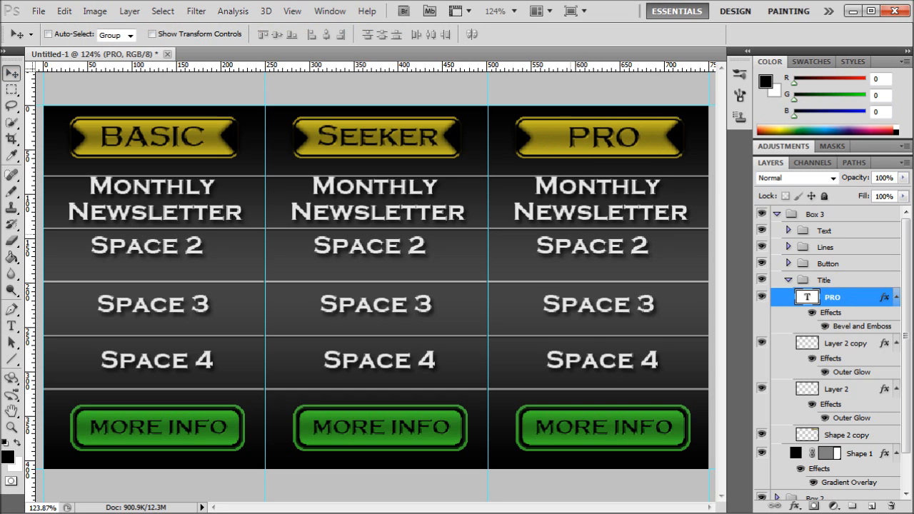
pyautogui.click(789, 280)
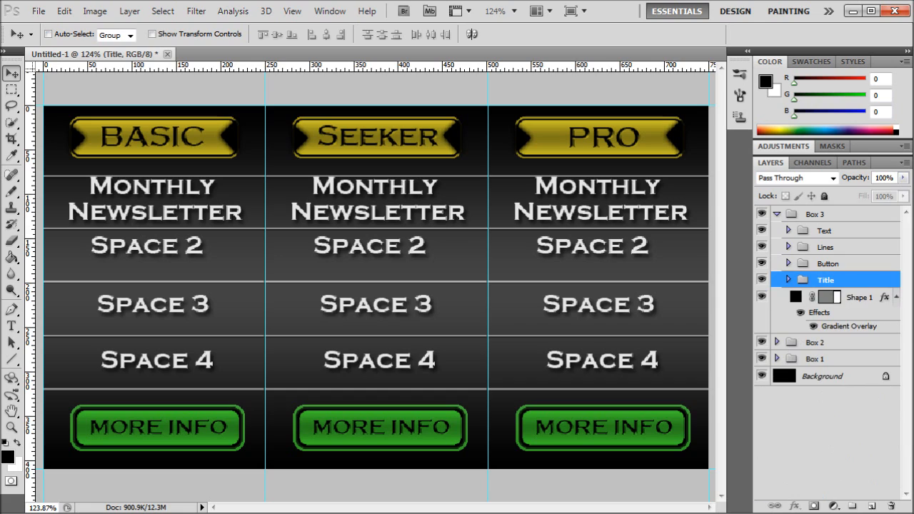
pyautogui.click(778, 214)
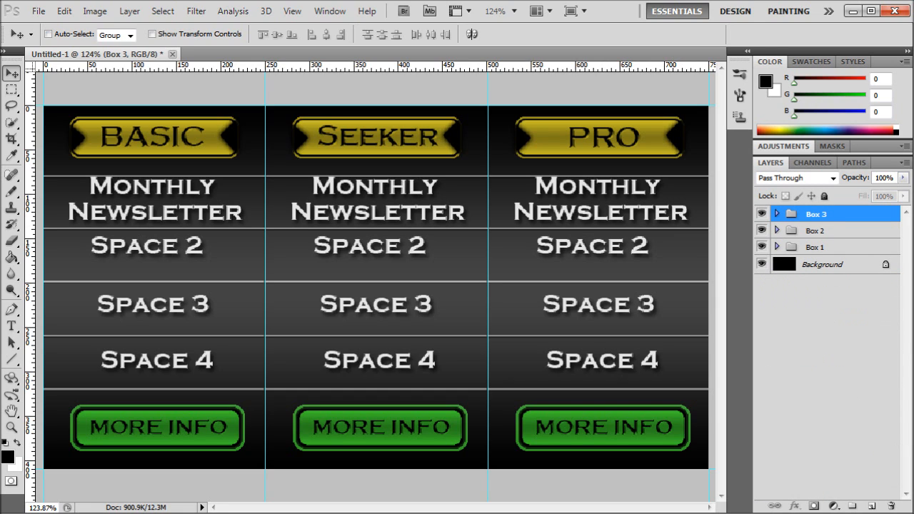
# Step: Shift the PRO title slightly left to centre it on its banner, and collapse the Title and Box 3 groups again
pyautogui.click(778, 214)
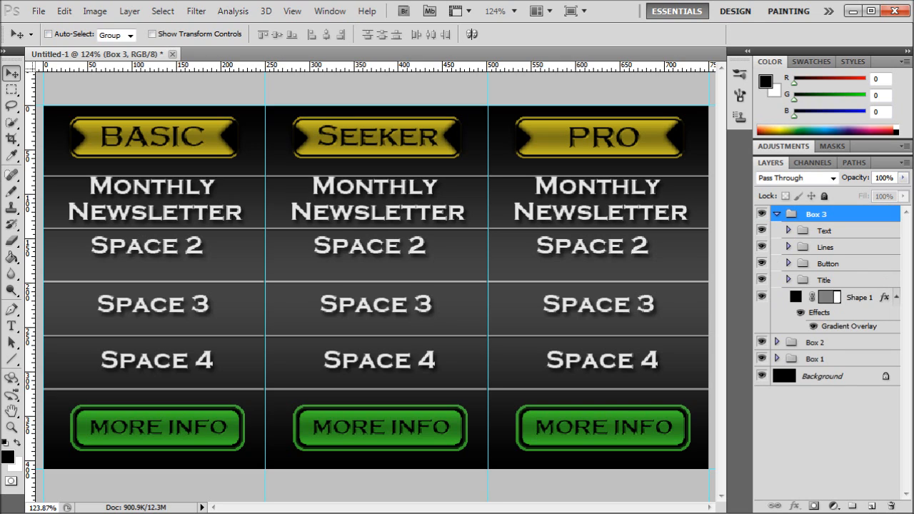
pyautogui.click(789, 280)
pyautogui.click(832, 297)
pyautogui.moveTo(646, 283); pyautogui.dragTo(643, 283)
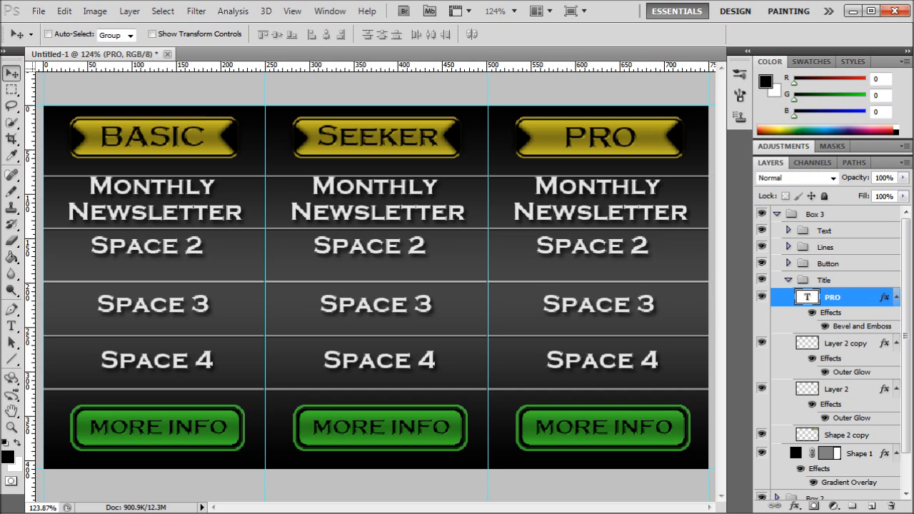
pyautogui.click(788, 280)
pyautogui.click(777, 214)
pyautogui.click(777, 214)
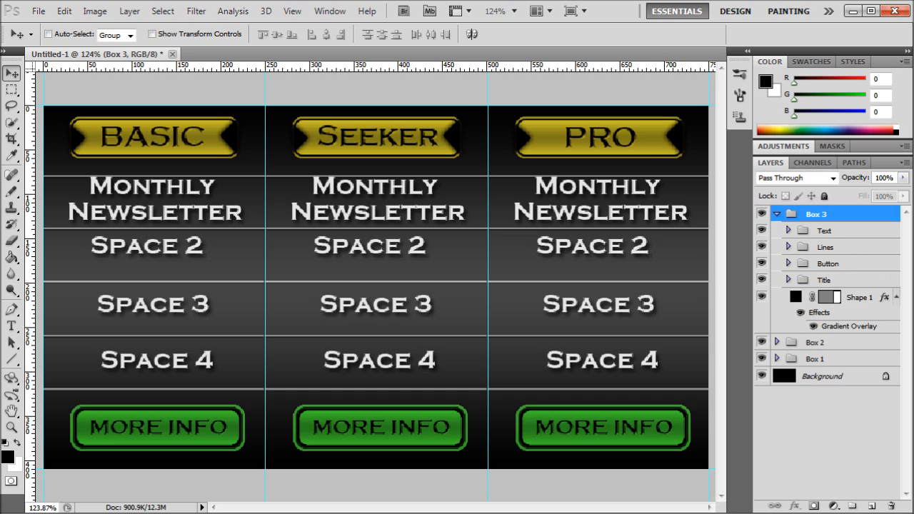
pyautogui.click(777, 214)
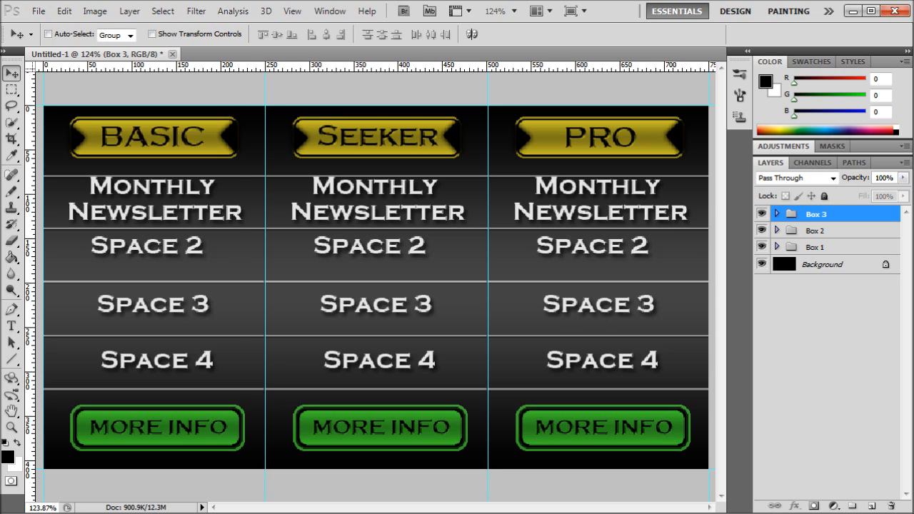
# Step: Start saving the graphic under a new name with PNG (*.PNG) as the file format
pyautogui.click(38, 10)
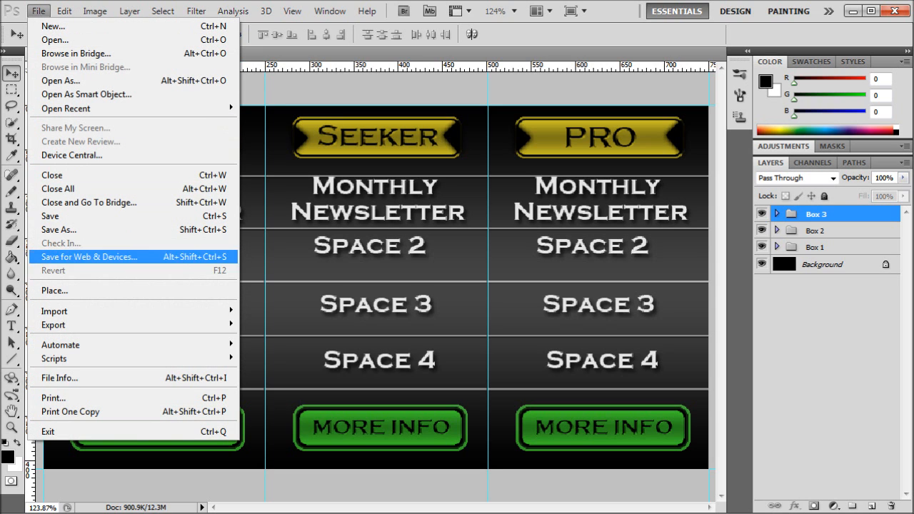
pyautogui.click(79, 230)
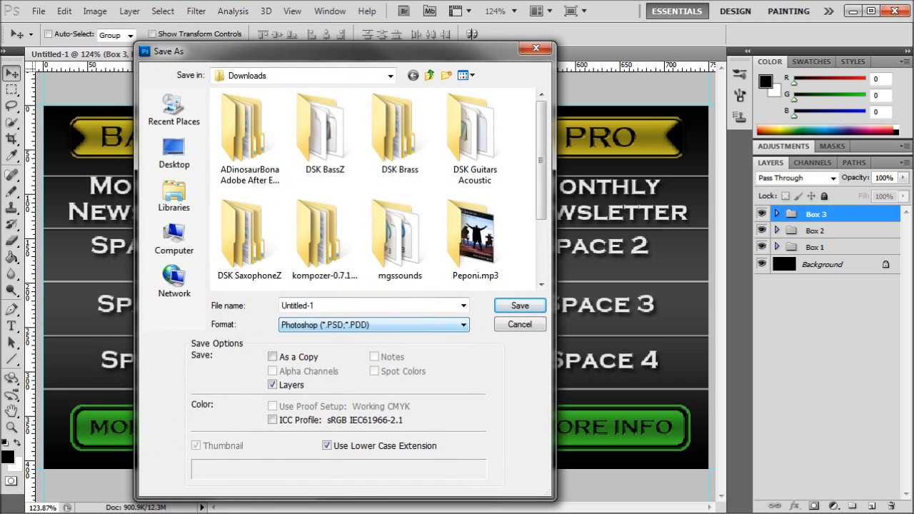
pyautogui.click(374, 325)
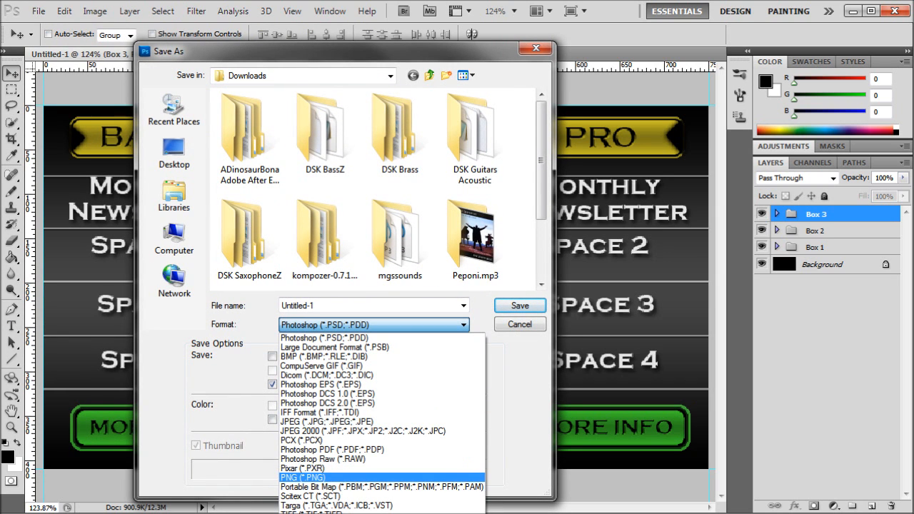
pyautogui.click(322, 478)
# Step: Name the file Tut5.png and save it in the Downloads folder with the Interlaced PNG option
pyautogui.click(400, 306)
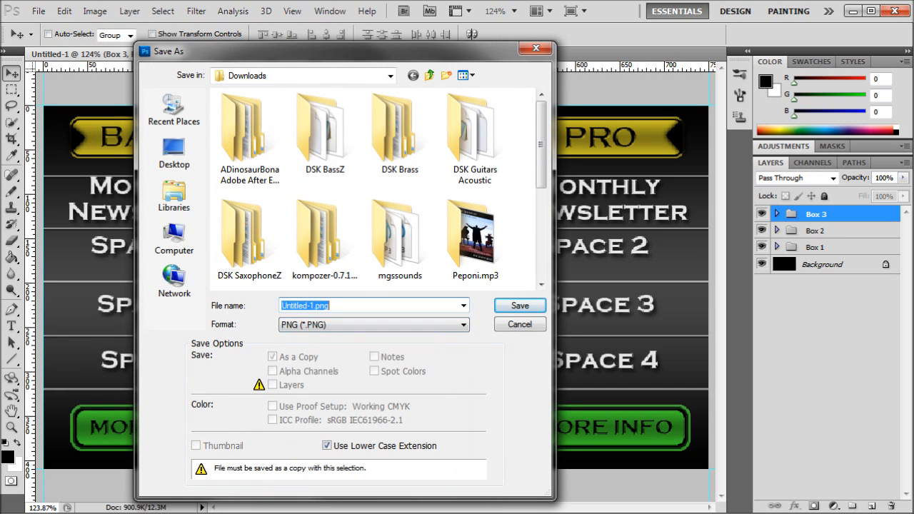
pyautogui.click(464, 306)
pyautogui.click(464, 306)
pyautogui.click(379, 305)
pyautogui.click(316, 306)
pyautogui.press('BackSpace')
pyautogui.press('BackSpace')
pyautogui.press('BackSpace')
pyautogui.press('BackSpace')
pyautogui.press('BackSpace')
pyautogui.press('BackSpace')
pyautogui.press('BackSpace')
pyautogui.press('BackSpace')
pyautogui.press('BackSpace')
pyautogui.press('BackSpace')
pyautogui.press('BackSpace')
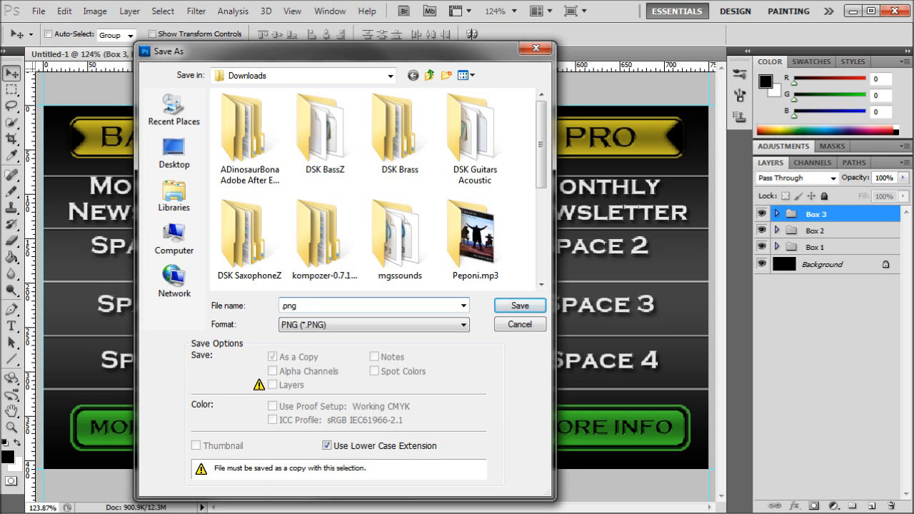
pyautogui.write('Tut5')
pyautogui.press('Return')
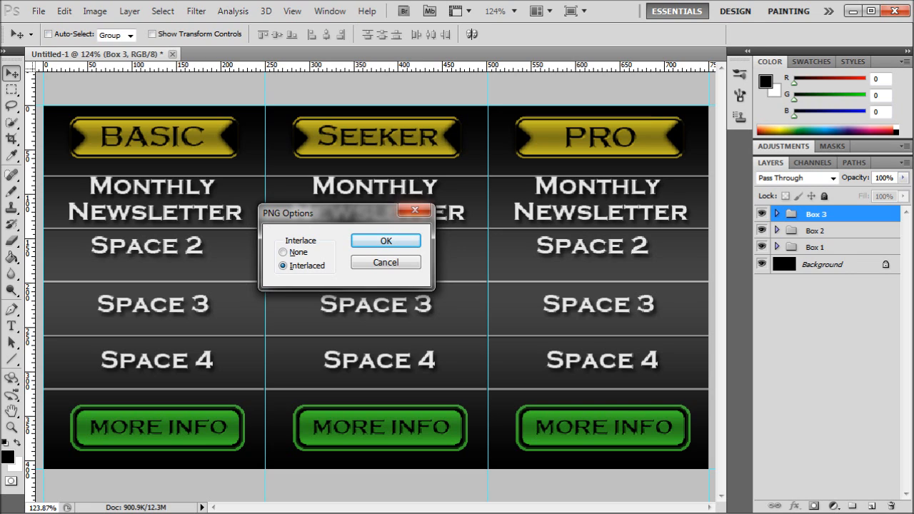
pyautogui.press('Return')
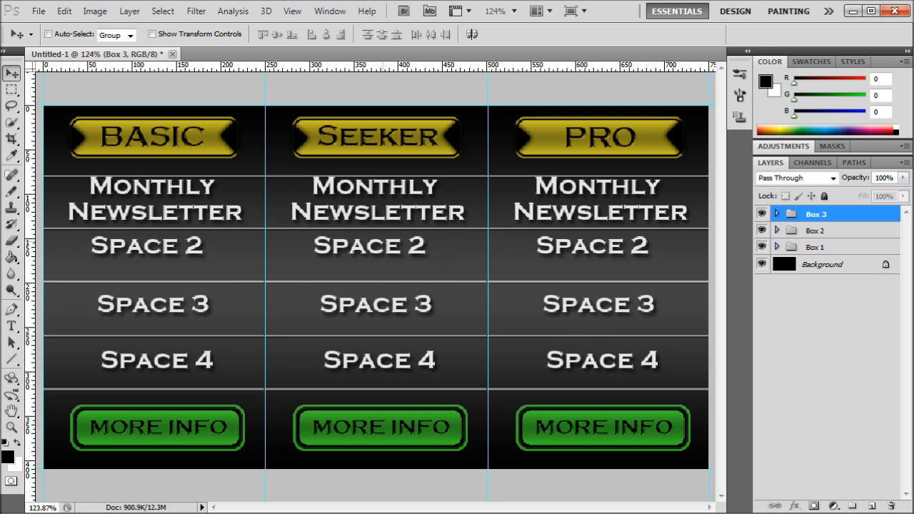